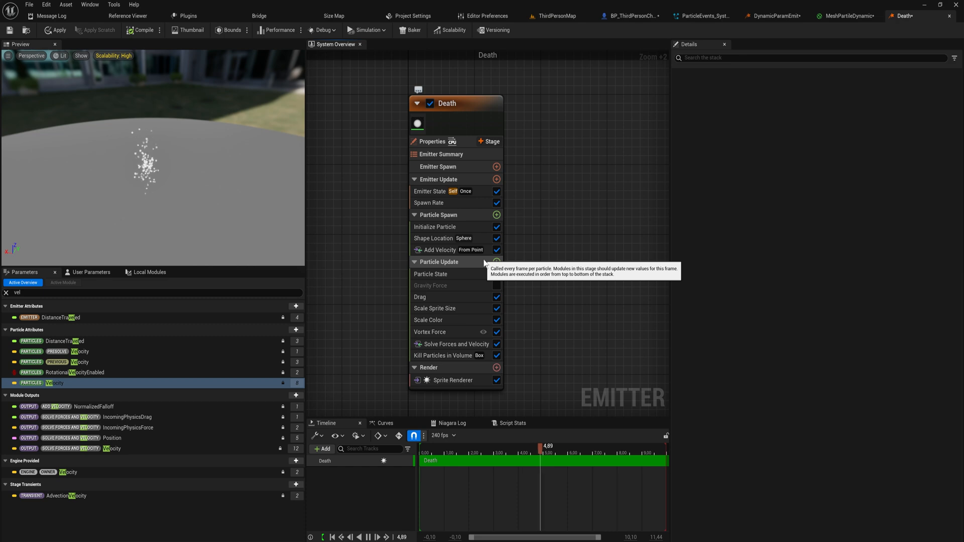
Create a Niagara System from the Death emitter asset and open it for editing
key("ctrl+space")
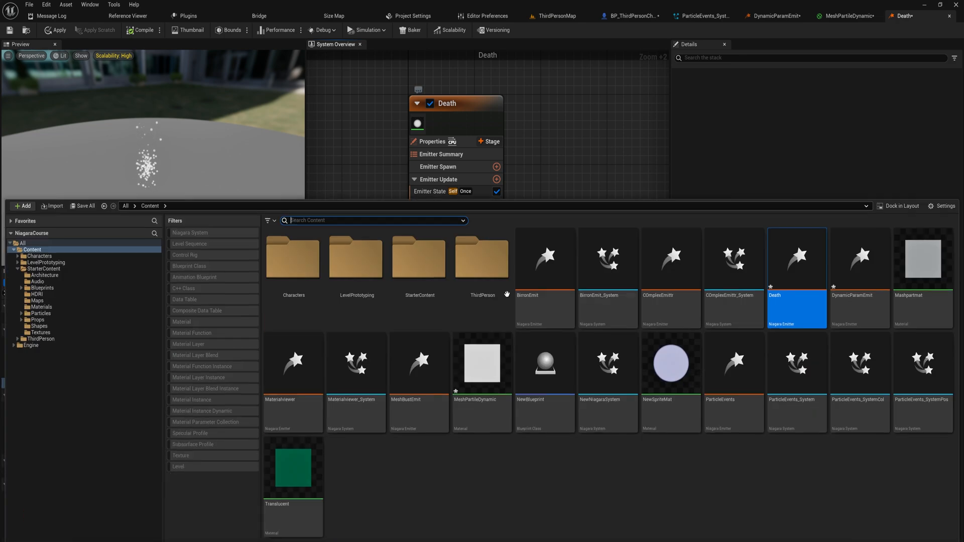
left_click(519, 440)
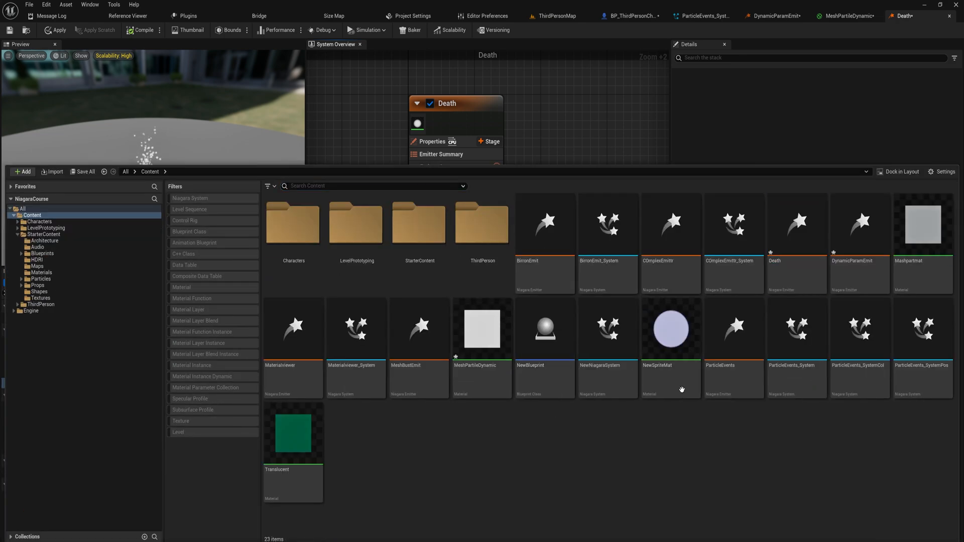
left_click(798, 272)
right_click(799, 269)
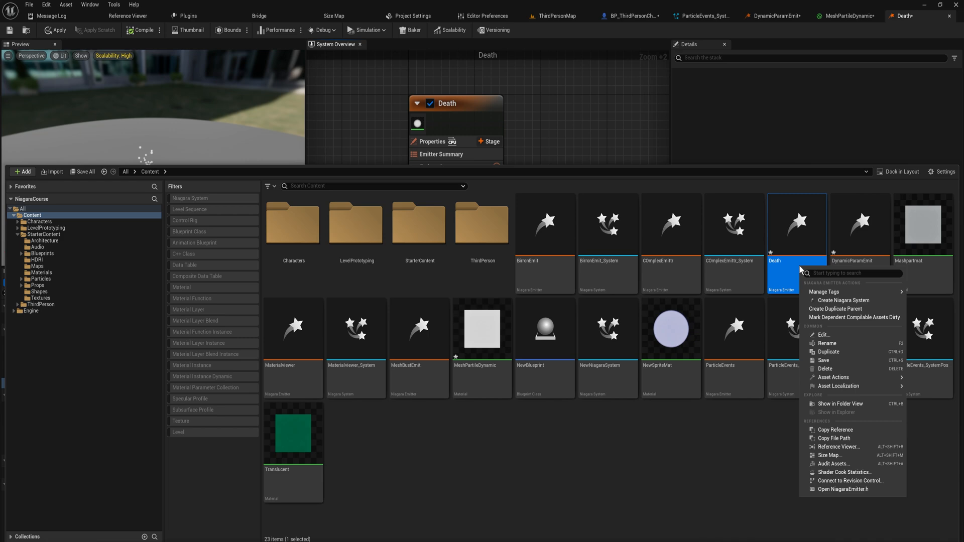
left_click(844, 300)
double_click(852, 273)
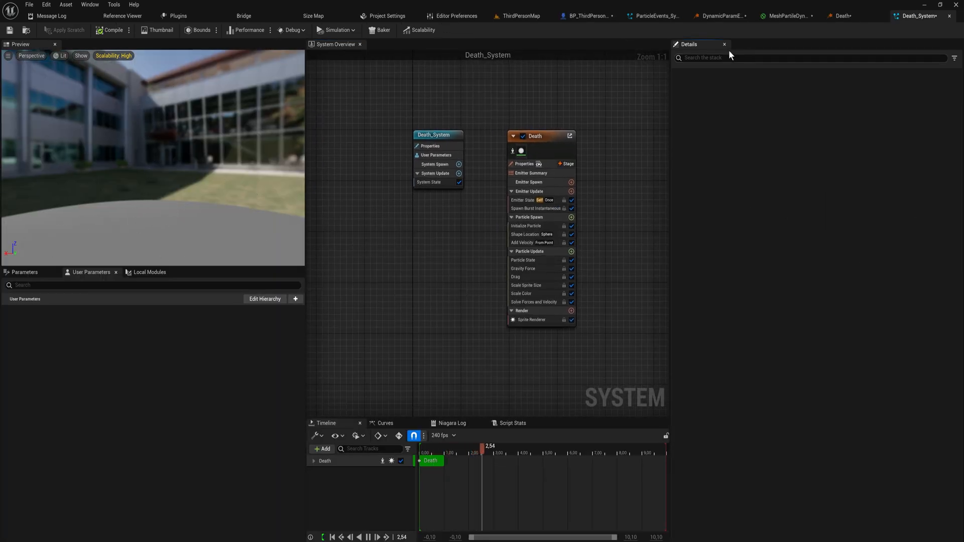
left_click(836, 17)
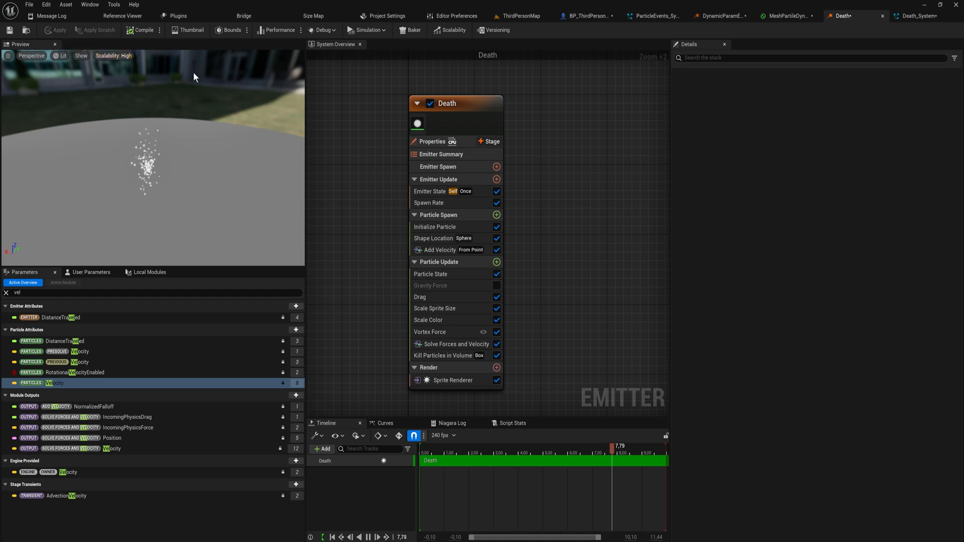
left_click(909, 17)
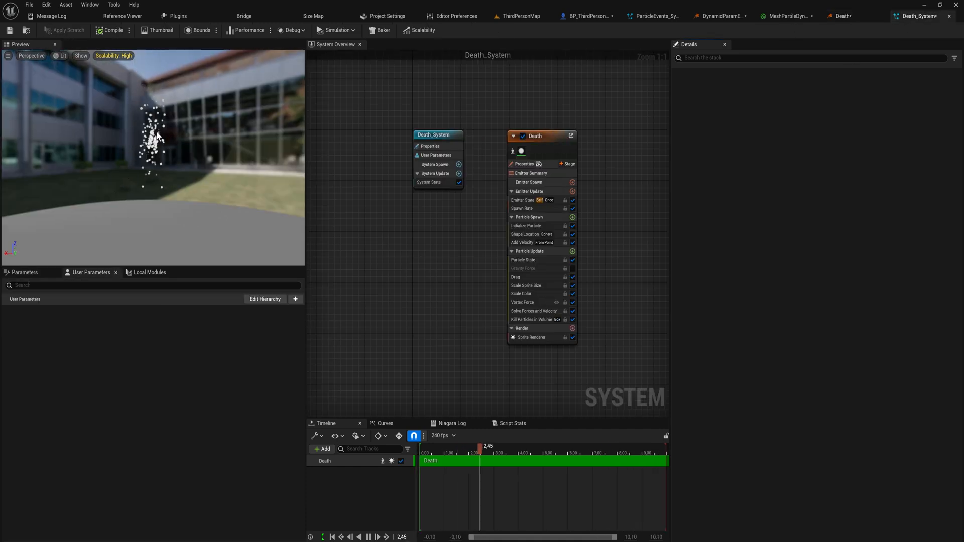
left_click_drag(157, 136, 217, 119)
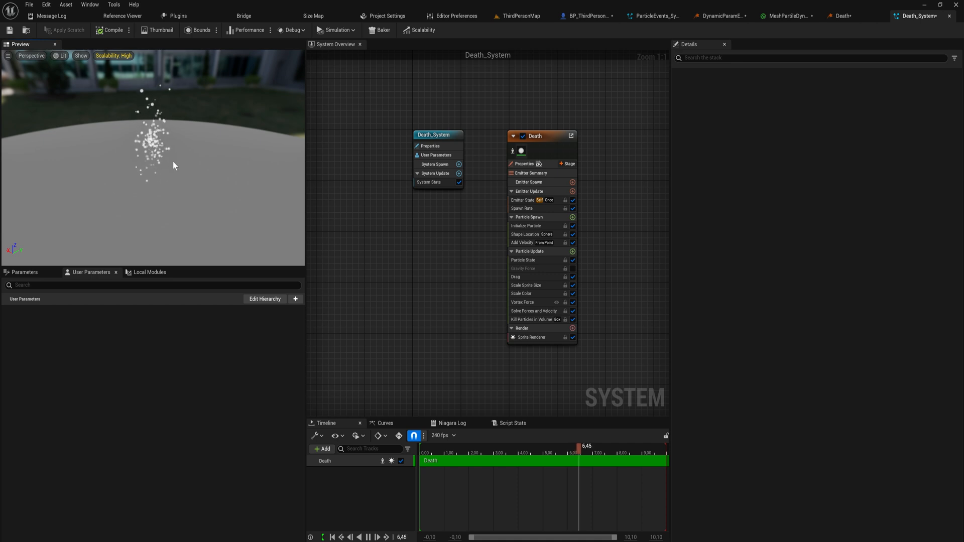
left_click_drag(134, 149, 126, 148)
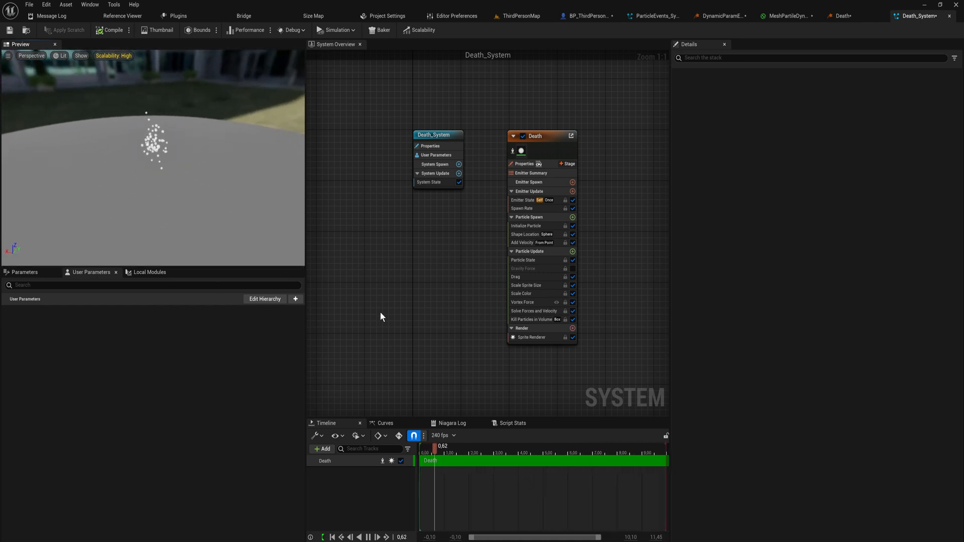
Add a second emitter to the system beside Death, based on the Empty template
right_click_drag(380, 310, 351, 321)
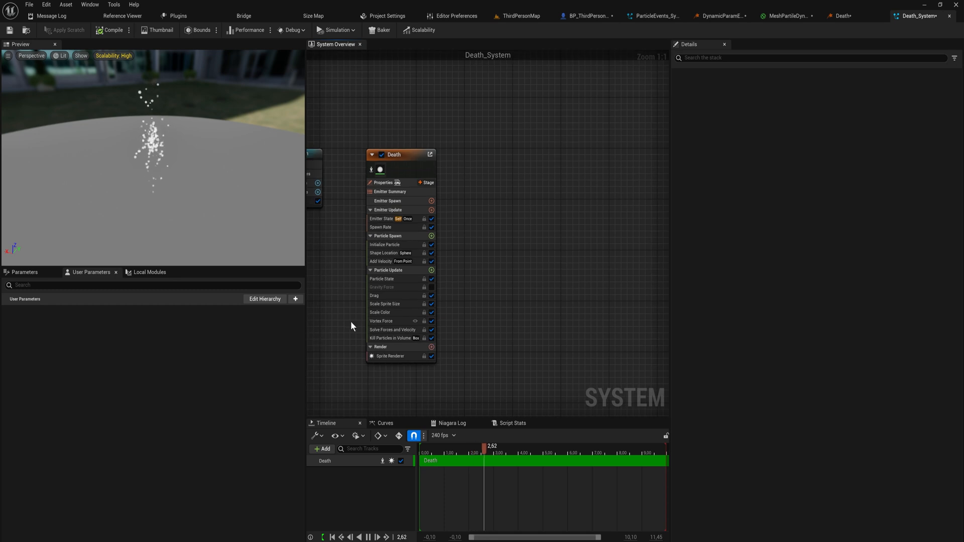
right_click(531, 206)
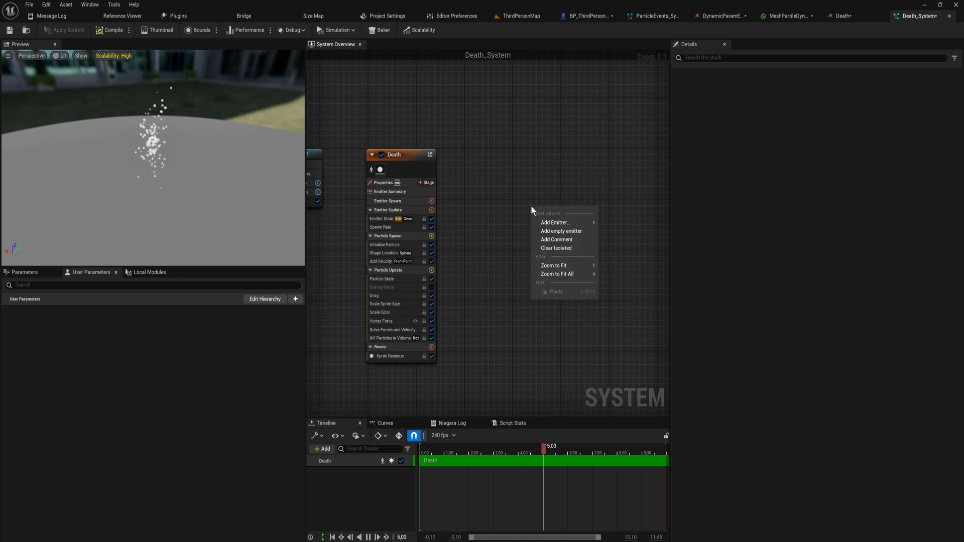
left_click(555, 222)
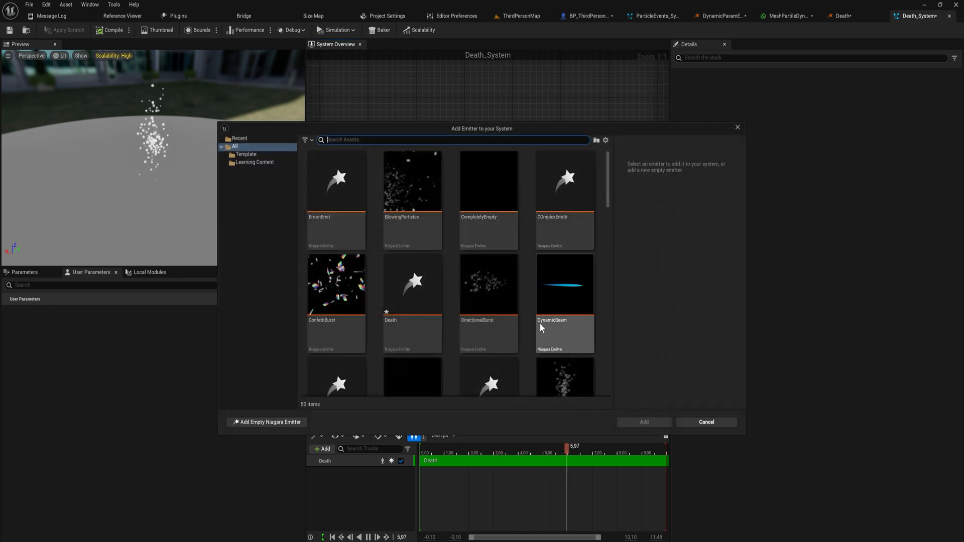
scroll(531, 334, "down", 2)
scroll(526, 333, "up", 2)
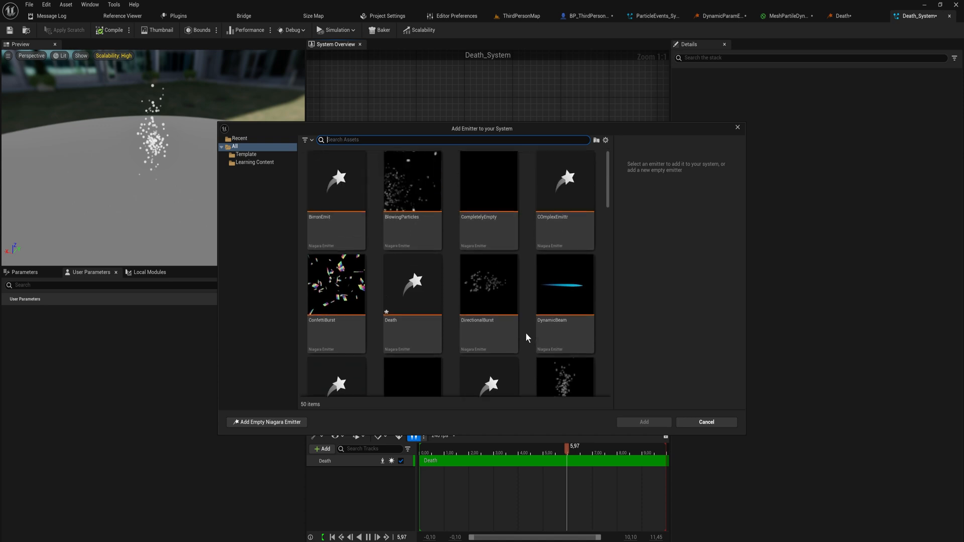
scroll(526, 333, "down", 4)
scroll(525, 331, "down", 4)
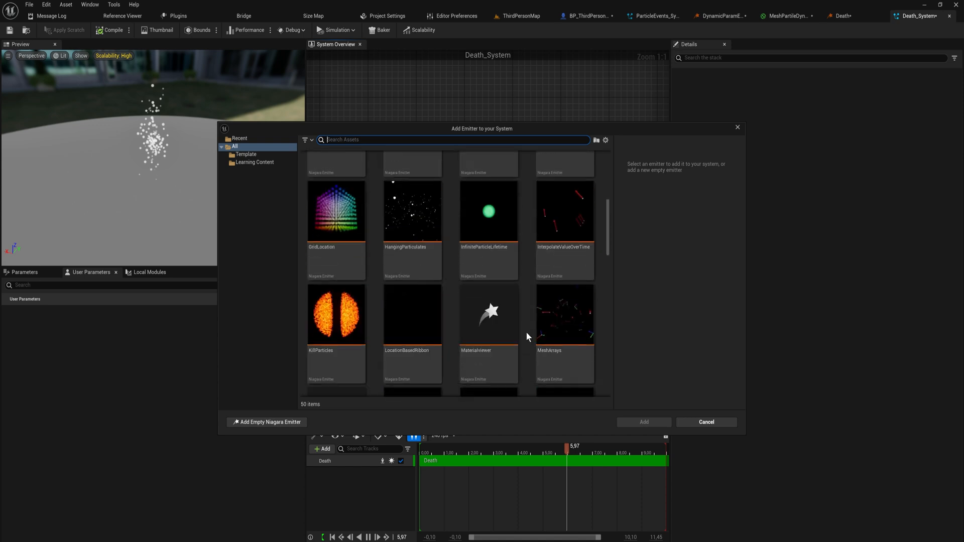
scroll(531, 322, "up", 5)
left_click(426, 294)
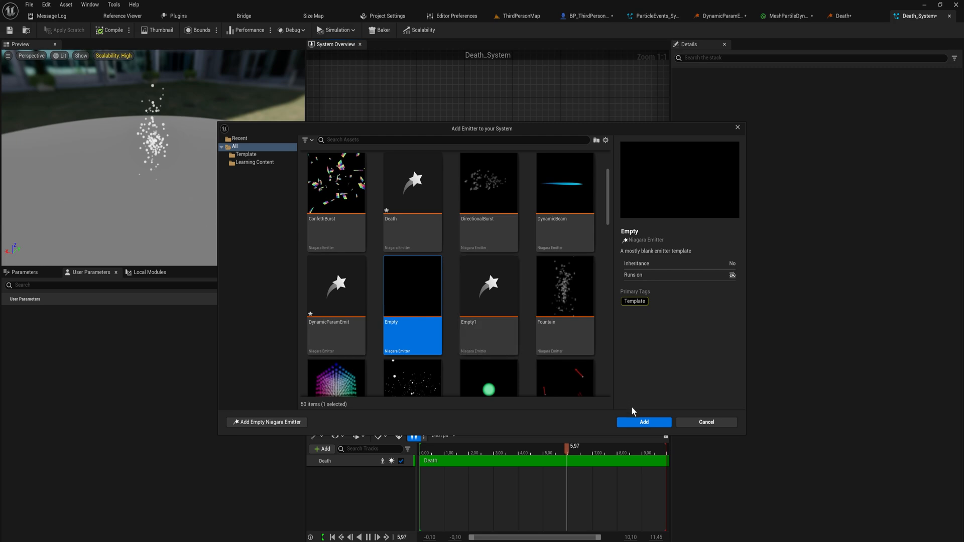
left_click(641, 423)
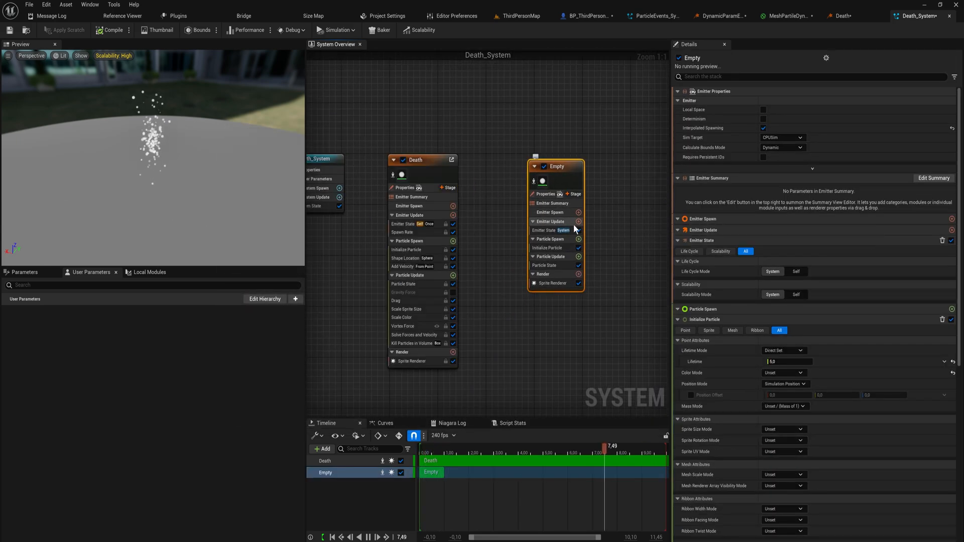
Add a Spawn Rate module to the Empty emitter's Emitter Update with a spawn rate of 100, and disable the Death emitter
scroll(598, 230, "up", 3)
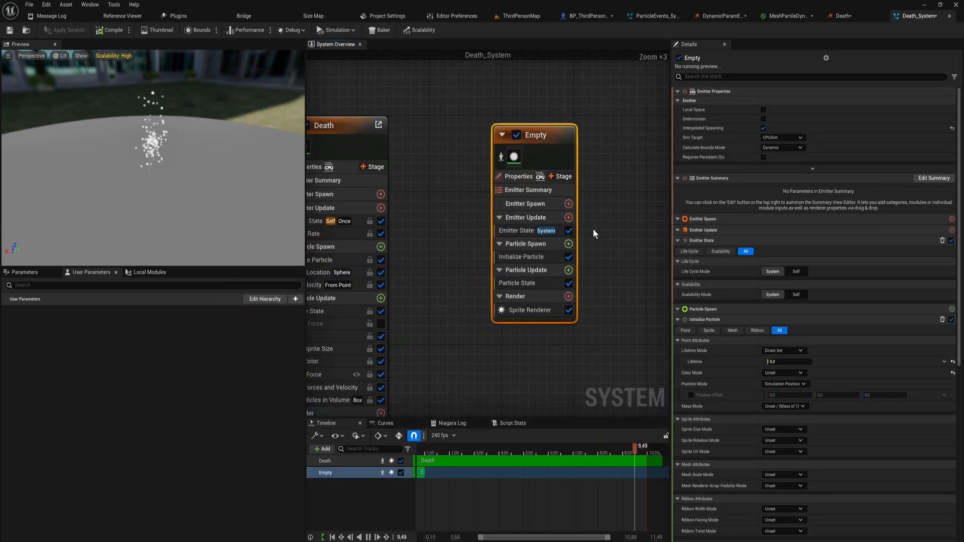
right_click_drag(585, 249, 602, 233)
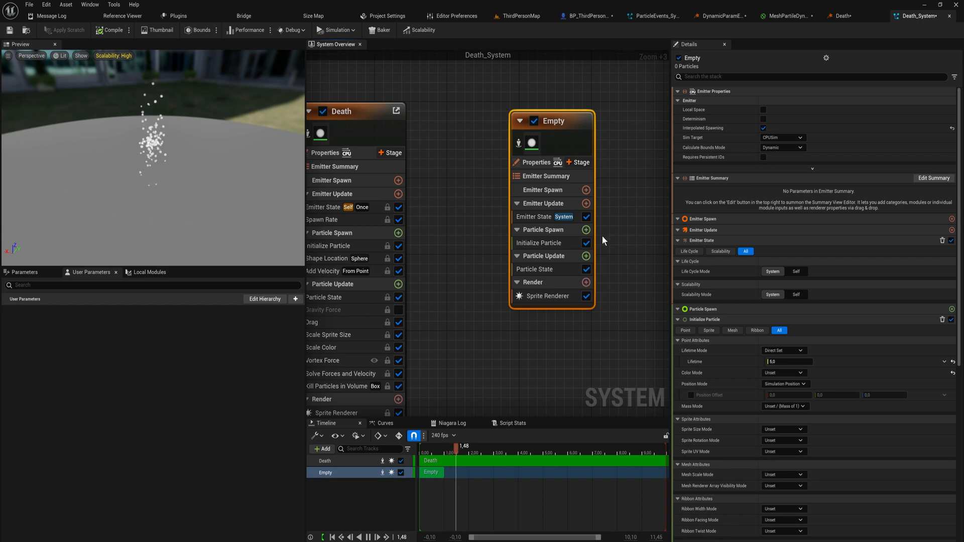
scroll(602, 235, "down", 3)
left_click(592, 215)
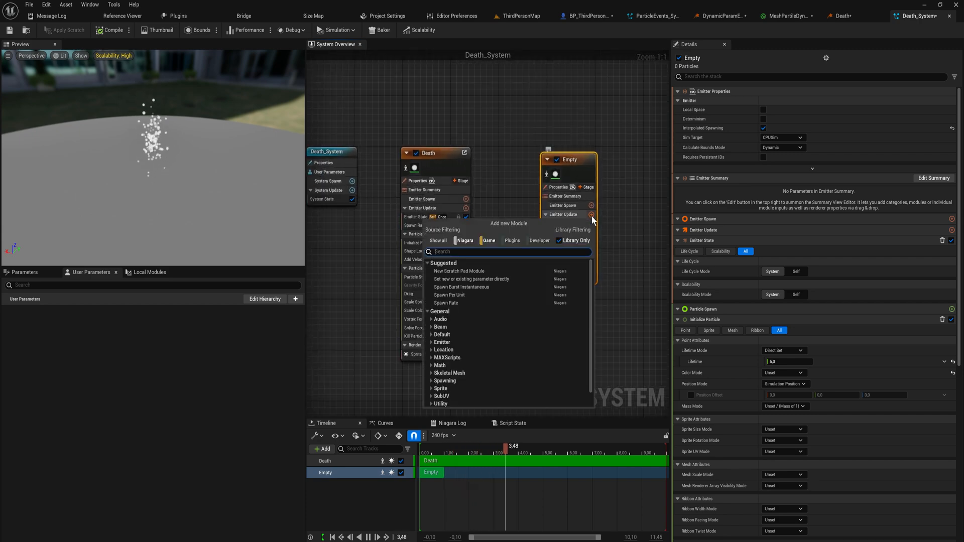
type("spawn")
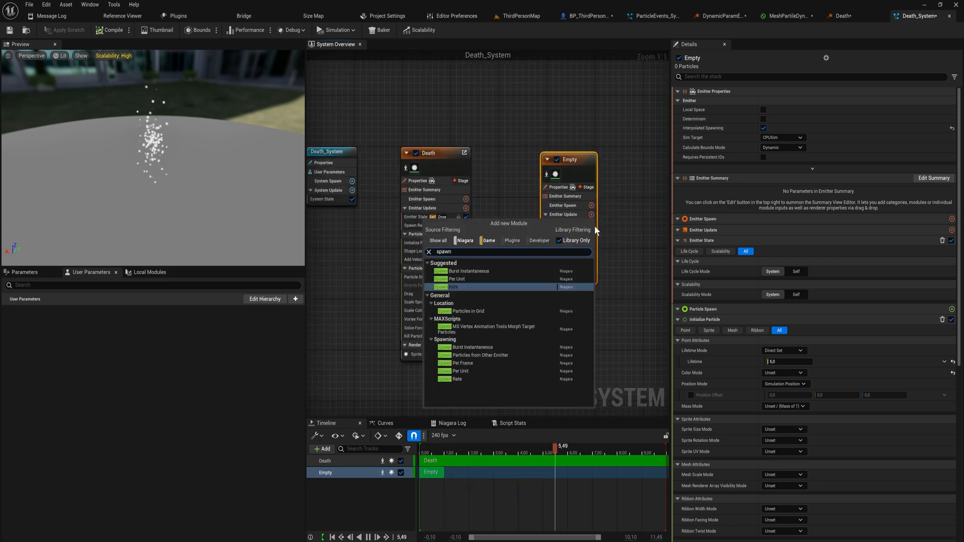
key("Return")
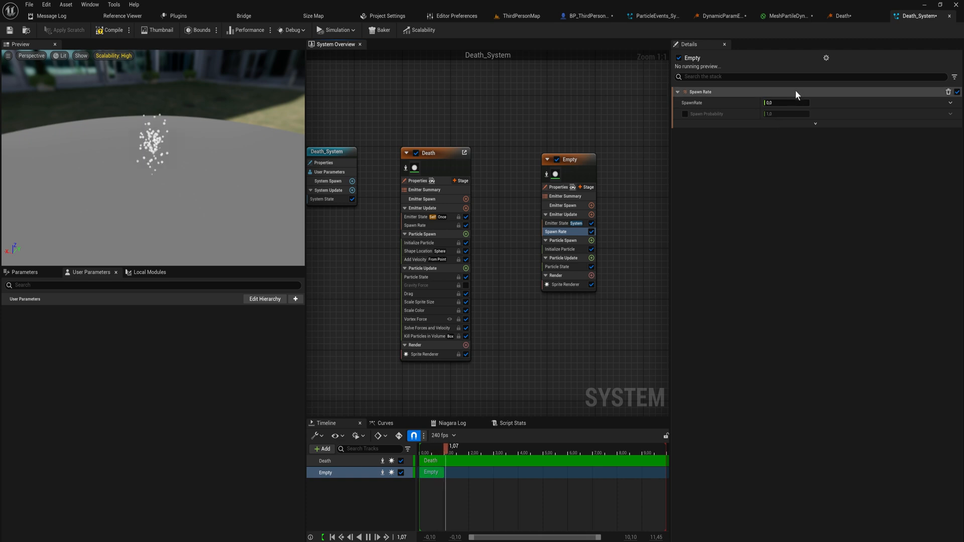
left_click(785, 102)
type("1")
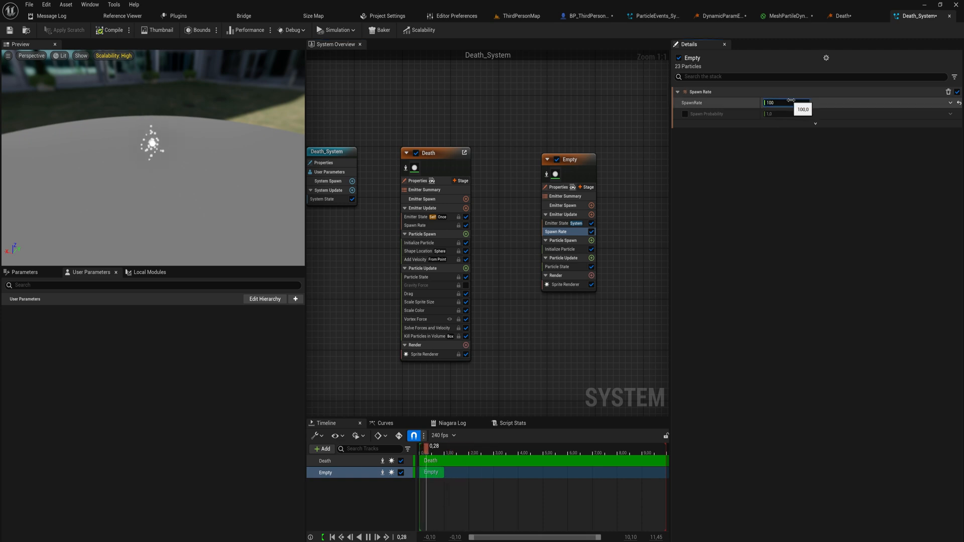
type("00")
left_click(416, 154)
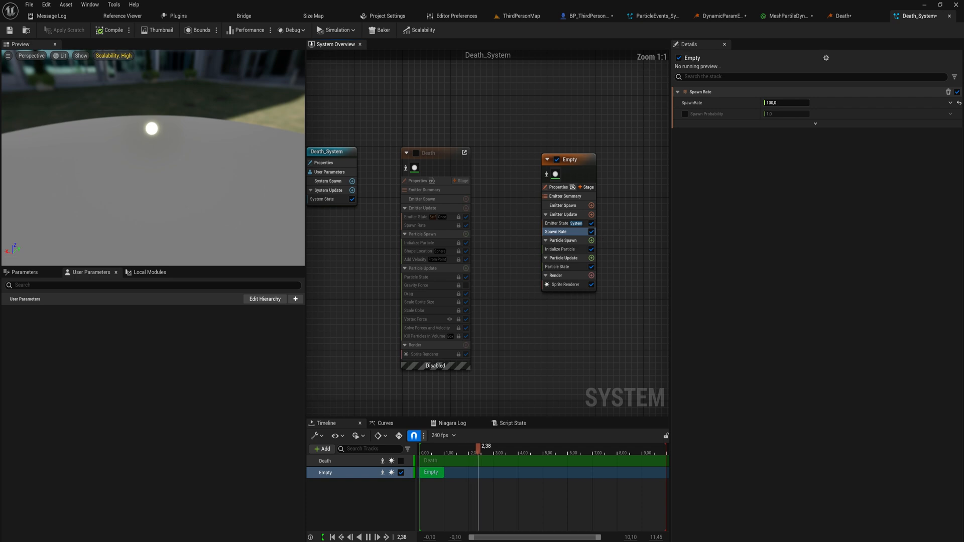
right_click_drag(603, 231, 527, 249)
scroll(511, 246, "up", 4)
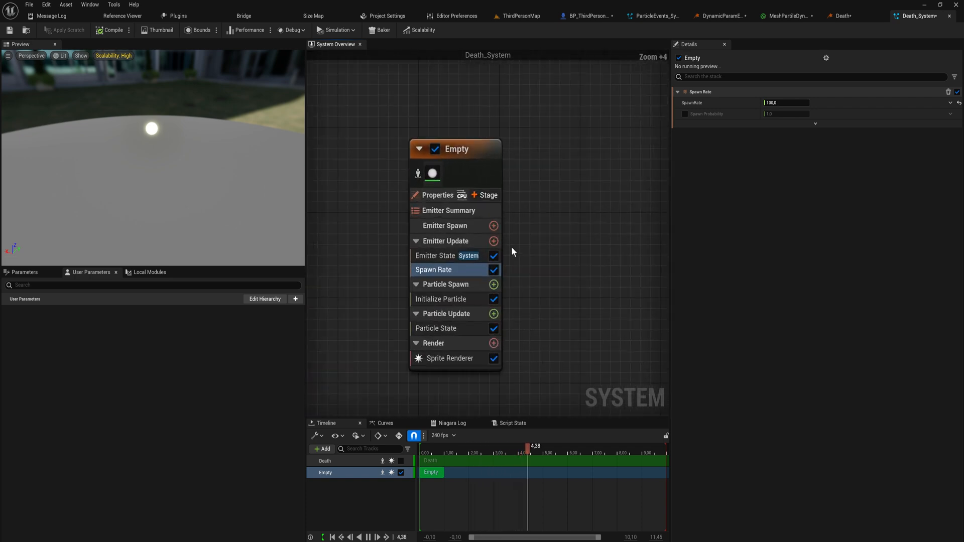
left_click(494, 242)
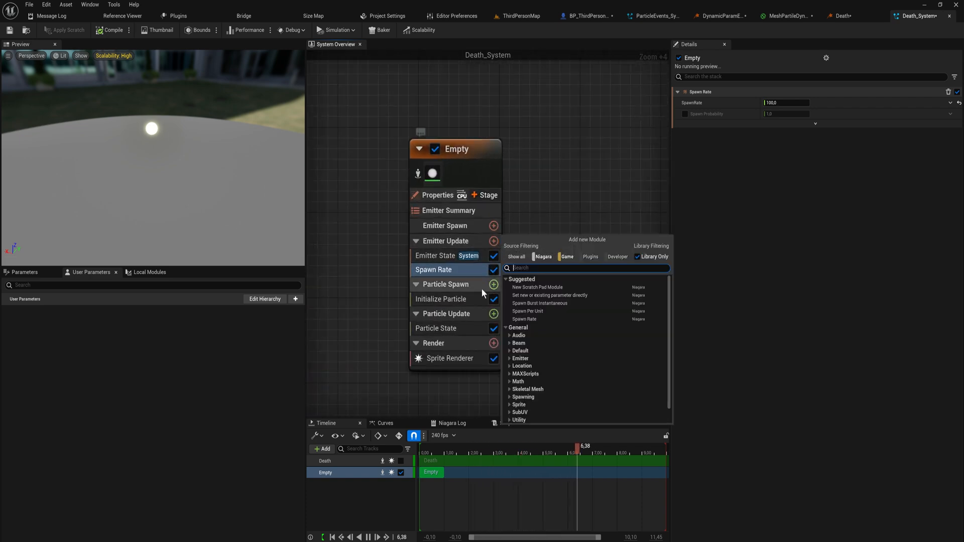
left_click(412, 283)
left_click(494, 285)
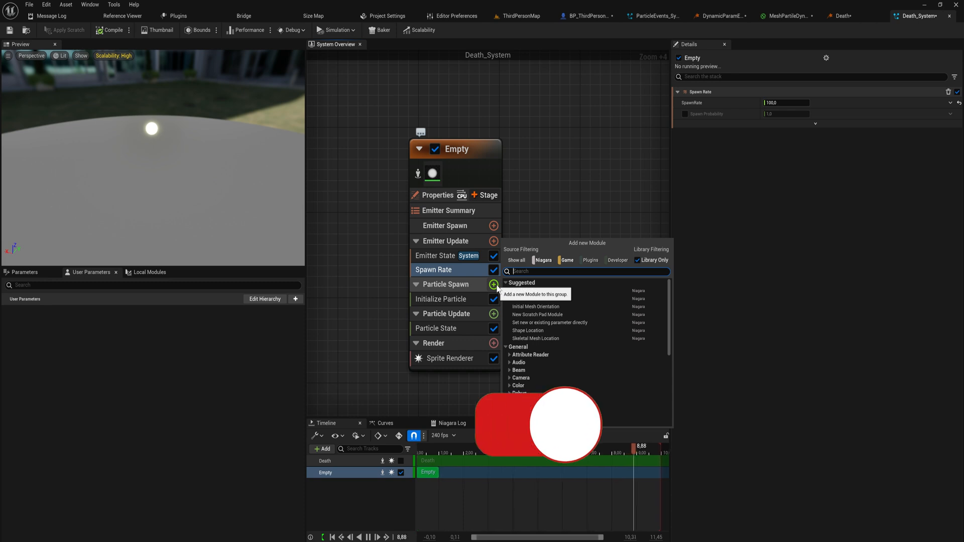
type("s")
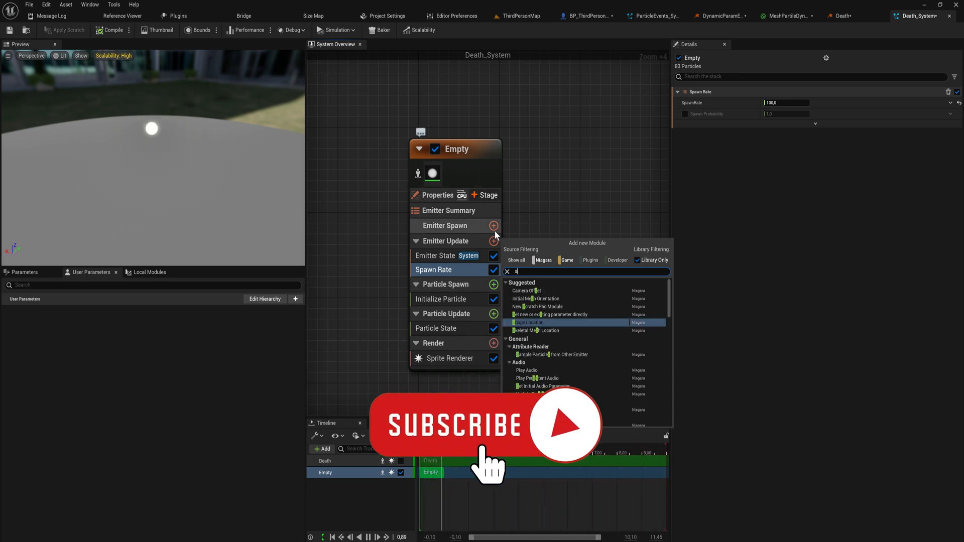
left_click(496, 231)
In the Empty emitter's Initialize Particle module, set the Color Mode to Direct Set with pure red as the color
left_click(446, 300)
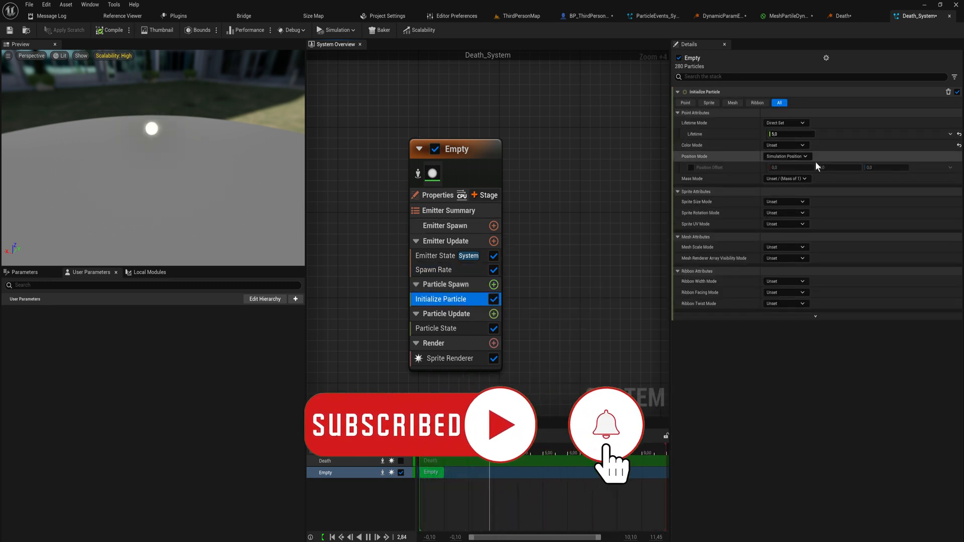
left_click(791, 146)
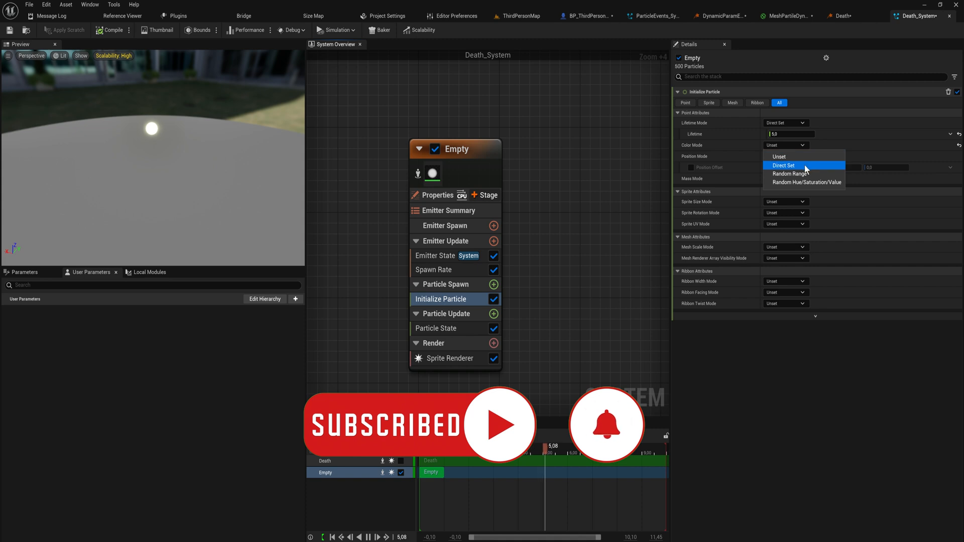
left_click(784, 161)
left_click(801, 158)
left_click_drag(729, 212, 730, 122)
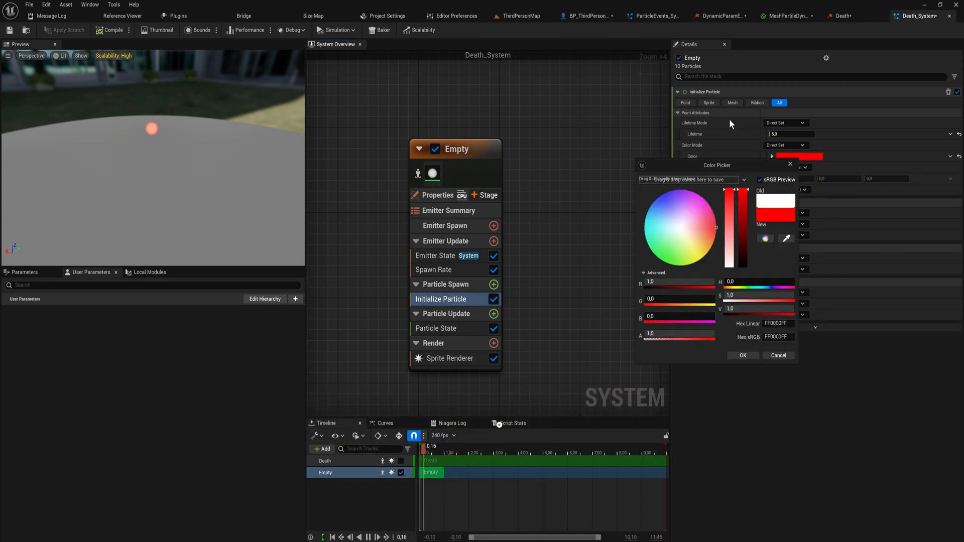
left_click(743, 355)
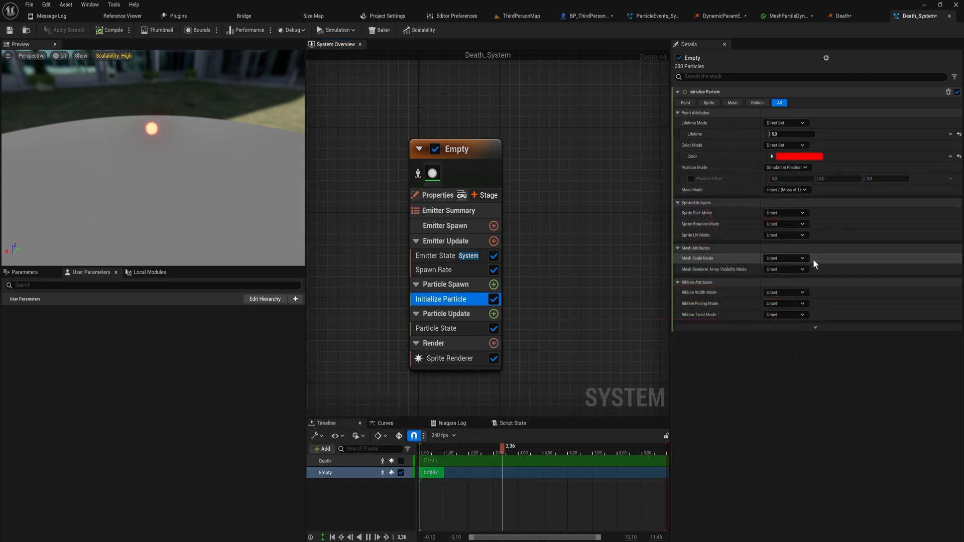
Set the Empty emitter's Sprite Size Mode to Random Uniform in the Initialize Particle module
left_click(794, 214)
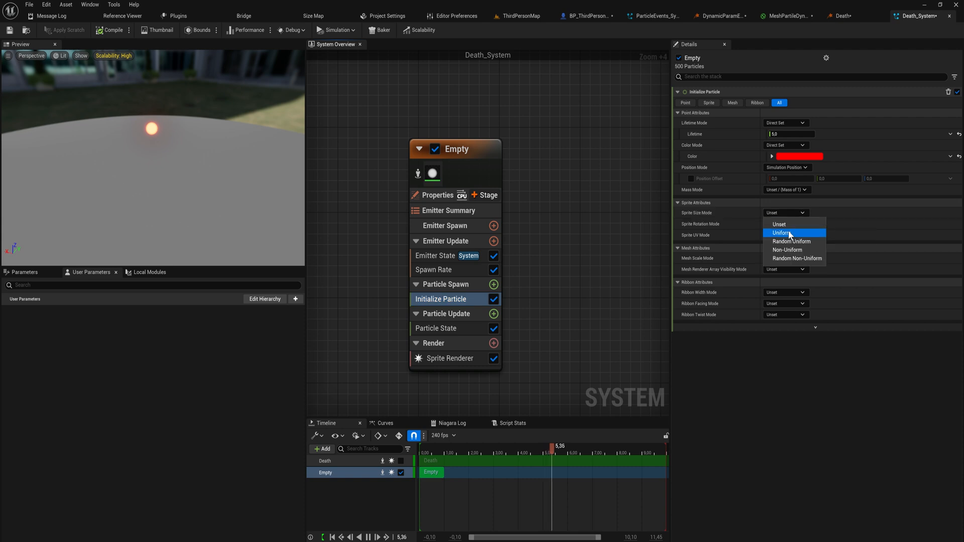
left_click(790, 233)
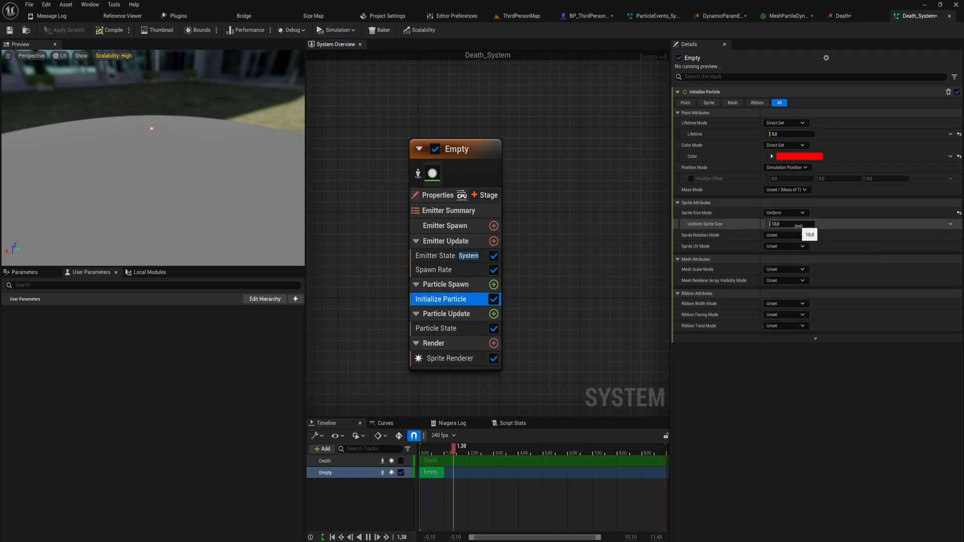
left_click(793, 214)
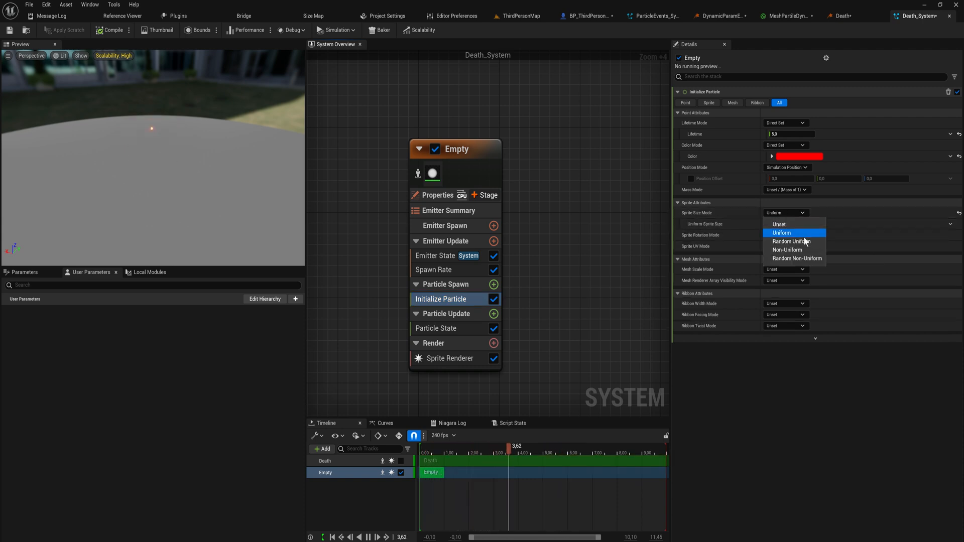
left_click(806, 241)
left_click(792, 225)
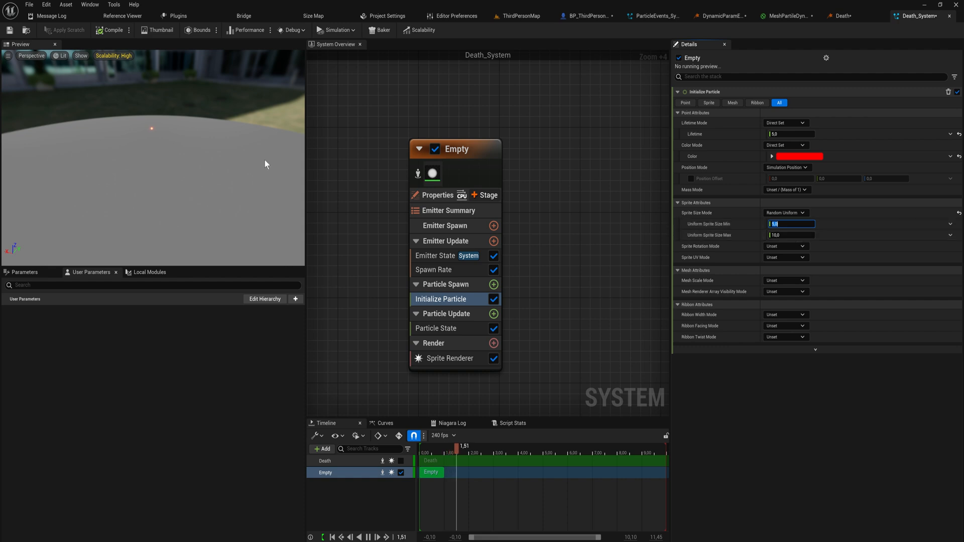
left_click_drag(220, 161, 232, 145)
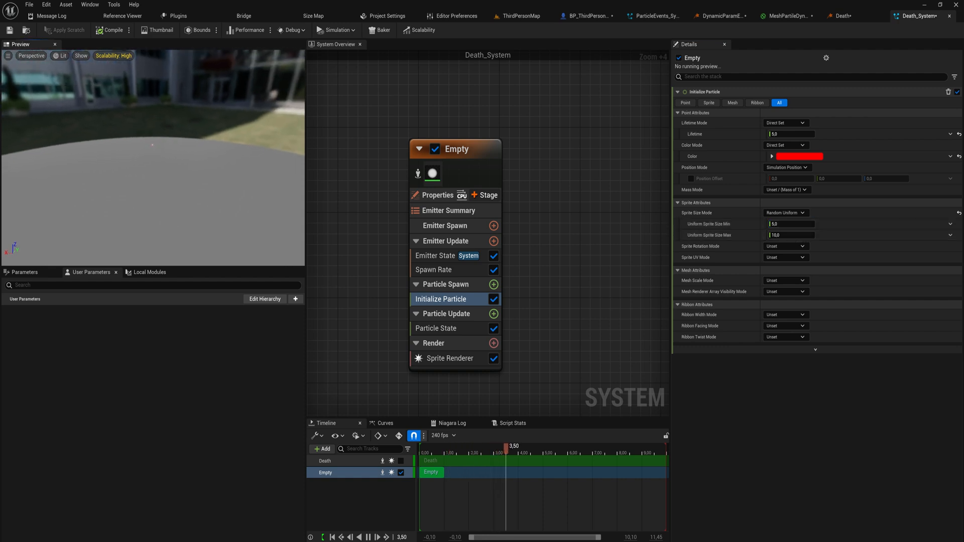
Delete the Spawn Rate module from the Empty emitter and re-enable the Death emitter
scroll(472, 246, "down", 6)
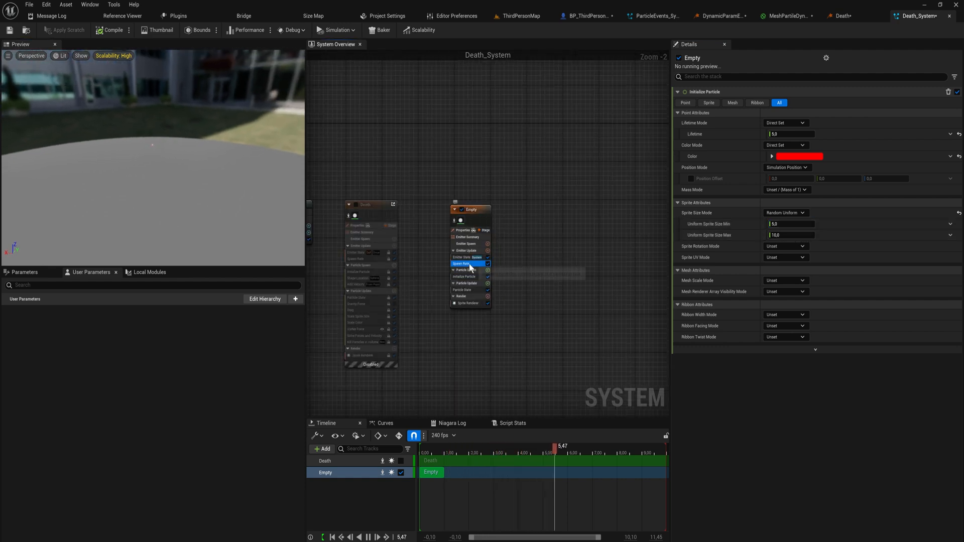
left_click(469, 264)
key("Delete")
scroll(471, 264, "up", 3)
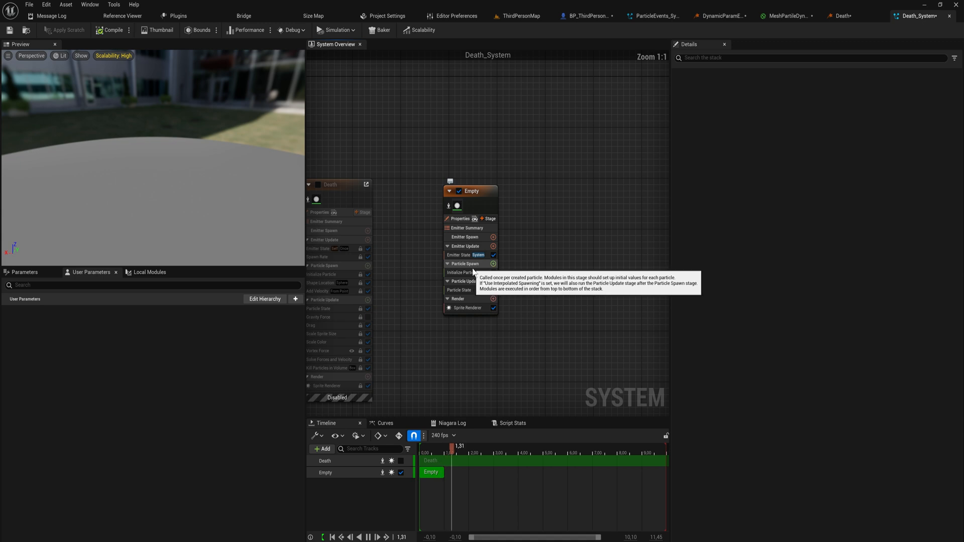
right_click_drag(396, 260, 502, 221)
left_click(382, 159)
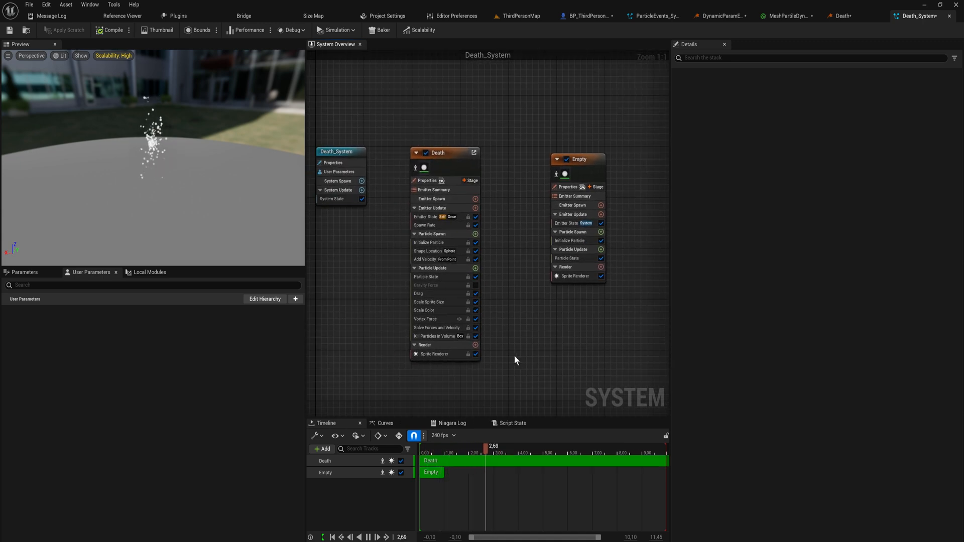
left_click(428, 149)
right_click_drag(510, 260, 532, 231)
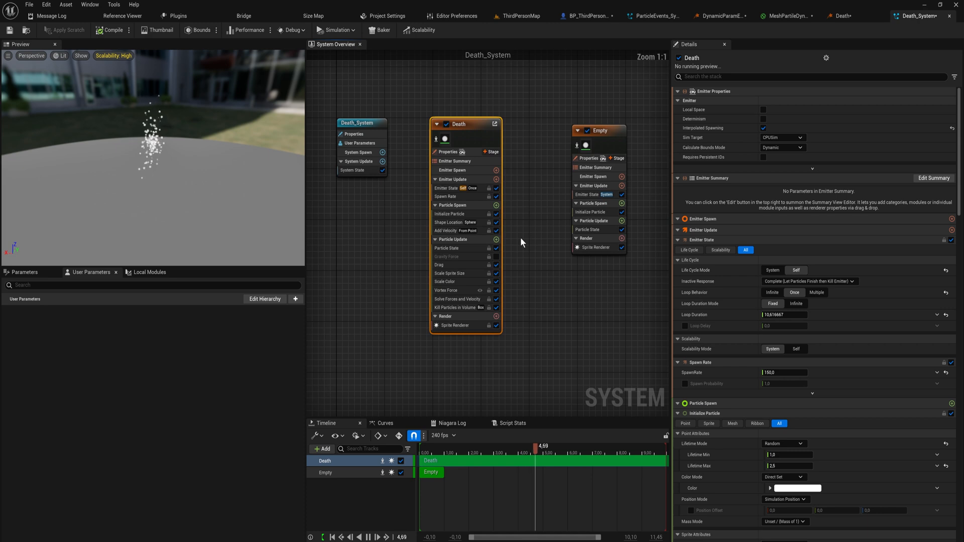
left_click(523, 239)
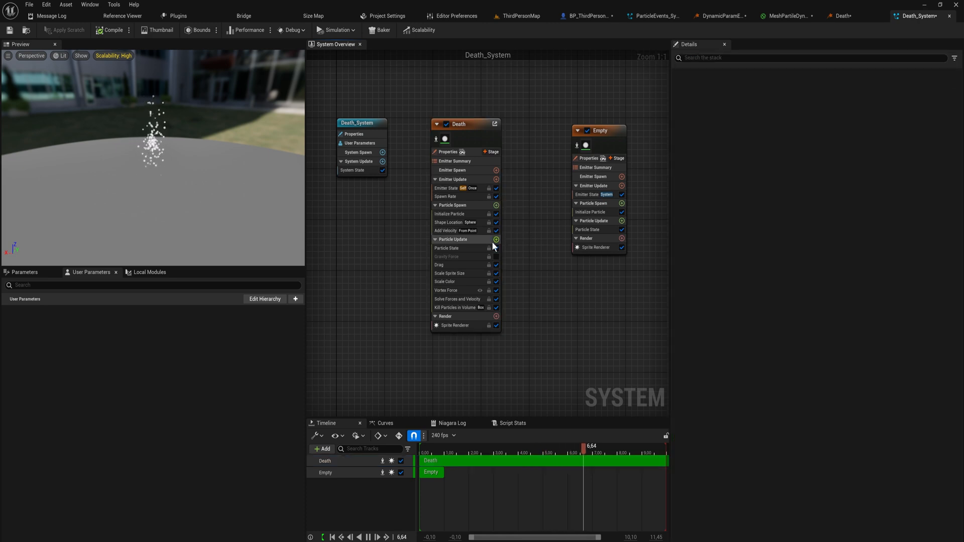
Add a Generate Death Event module to the Death emitter's Particle Update
scroll(492, 241, "up", 1)
left_click(501, 234)
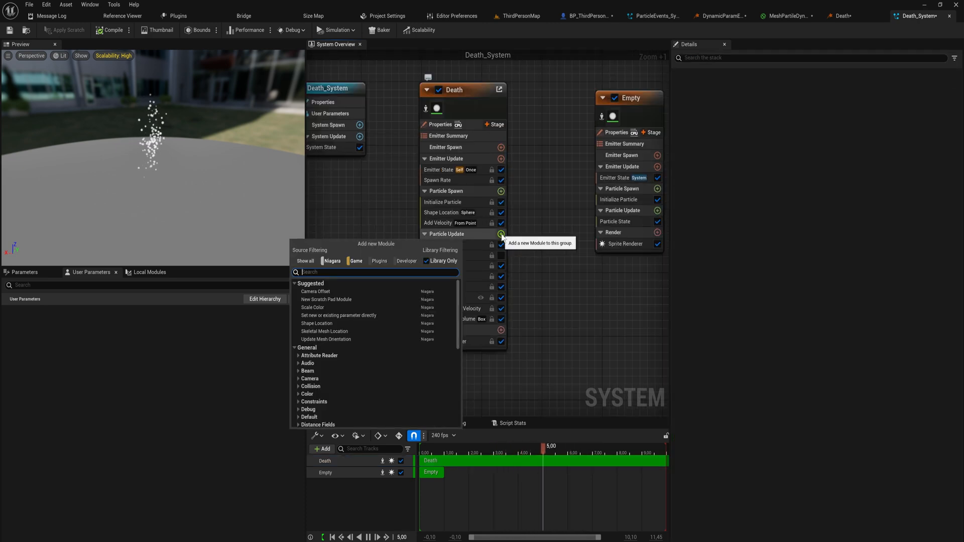
type("gen")
key("Up")
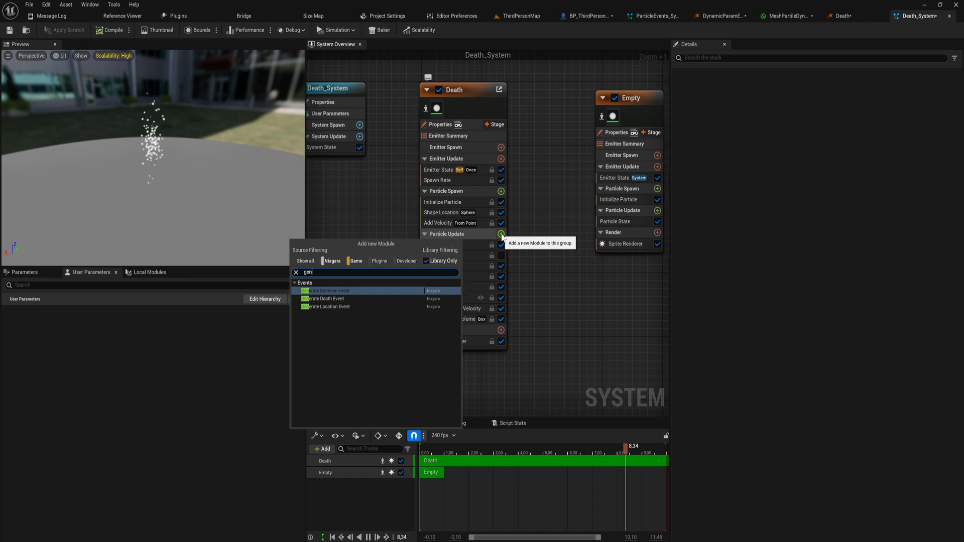
key("Down")
key("Down")
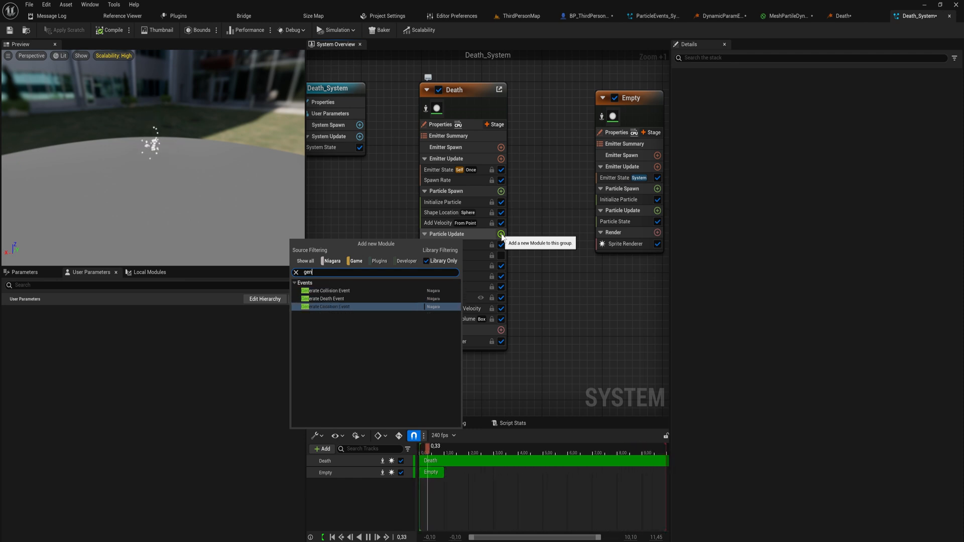
key("Up")
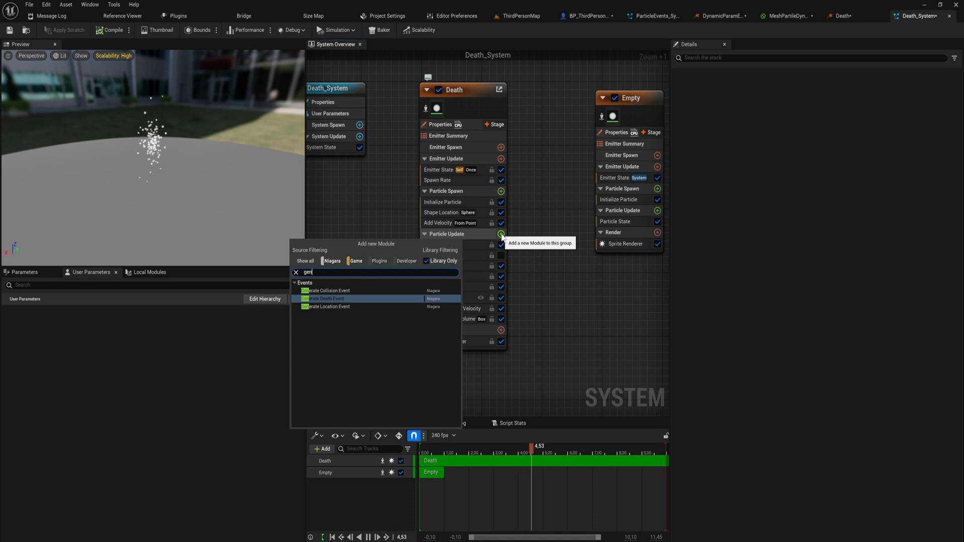
key("Up")
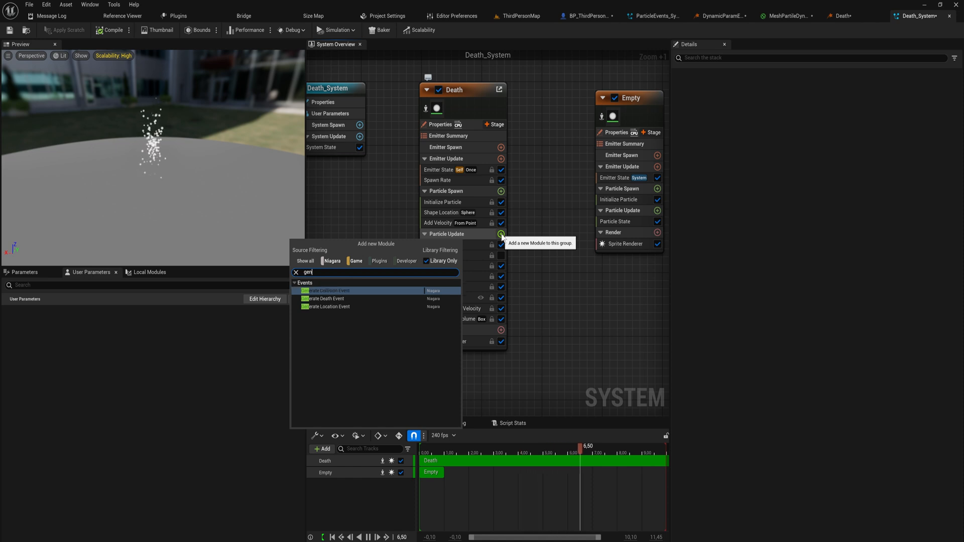
key("Down")
key("Down")
key("Up")
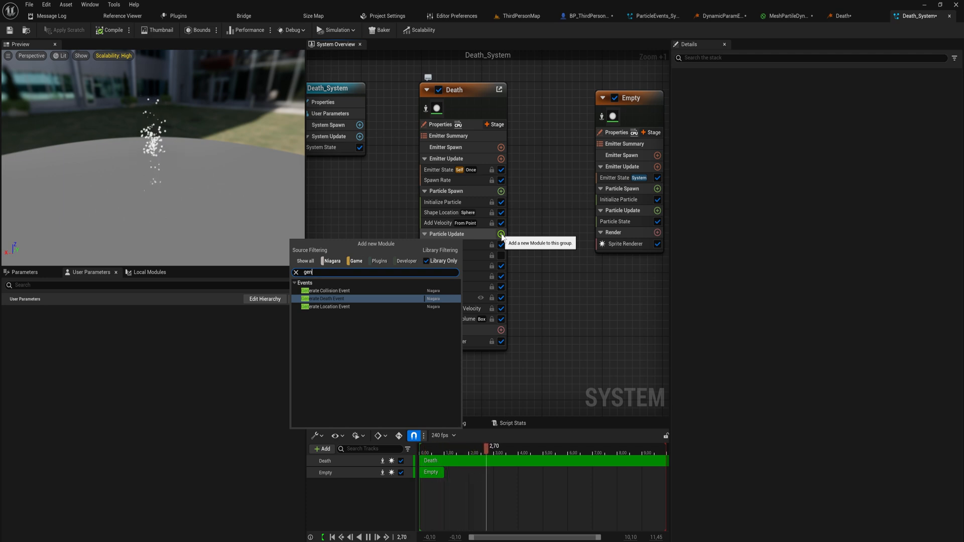
key("Return")
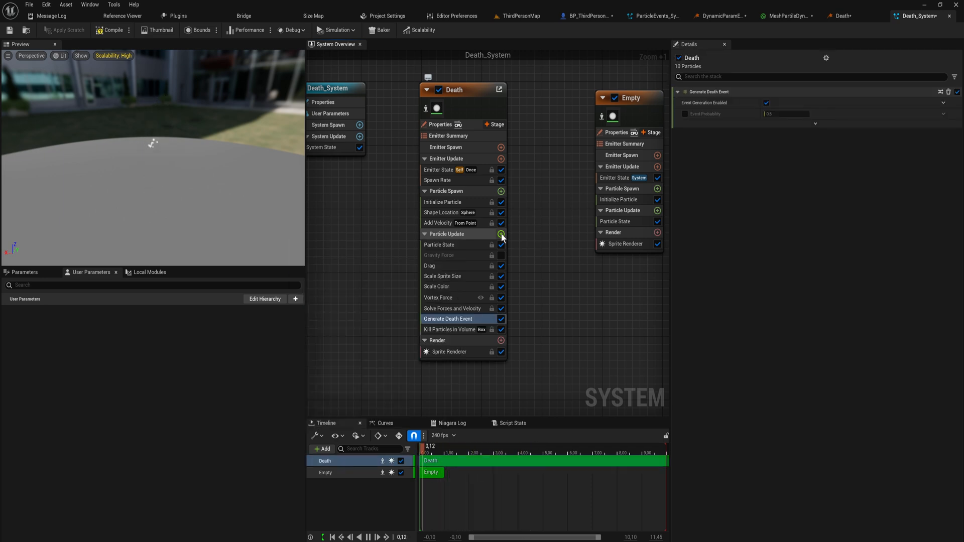
Move Generate Death Event below Kill Particles in Volume in the Death emitter and enable the emitter's Requires Persistent IDs property
left_click(463, 329)
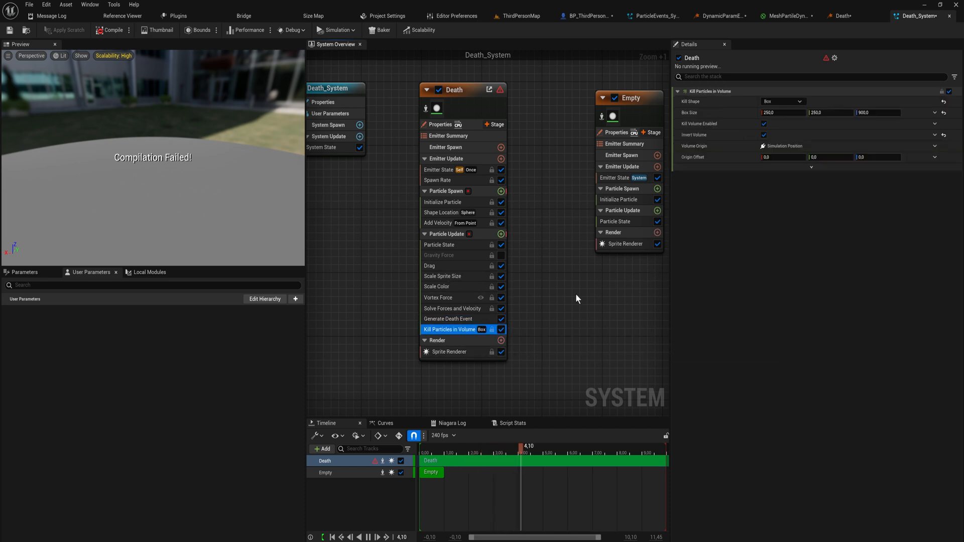
left_click(461, 320)
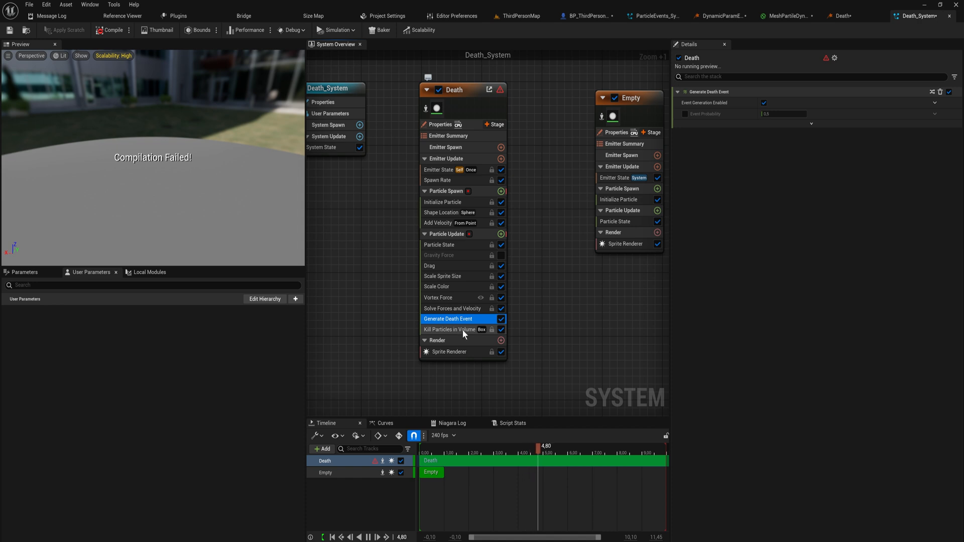
left_click_drag(462, 322, 447, 333)
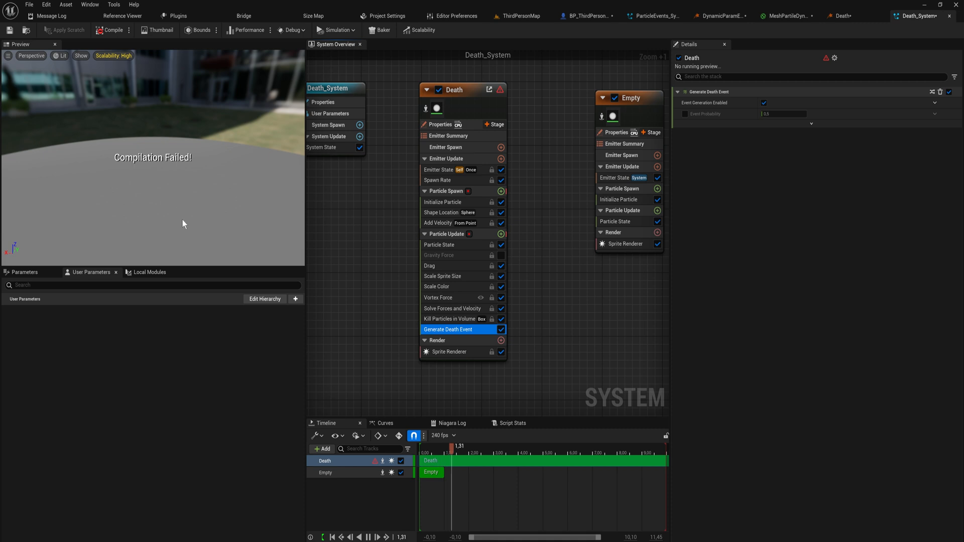
left_click(463, 104)
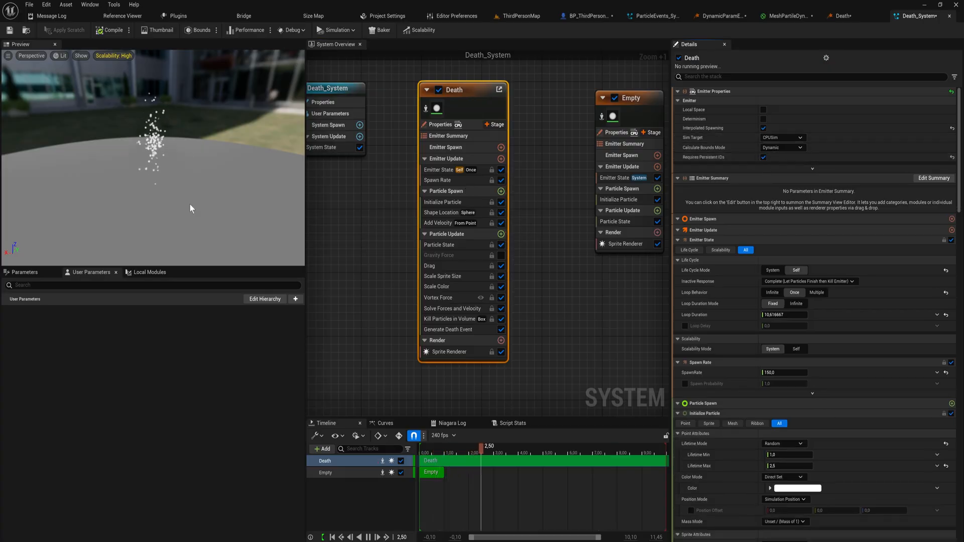
Move the Empty emitter closer to Death and add an Event Handler stage to it
right_click_drag(566, 289, 518, 290)
left_click_drag(580, 102, 528, 100)
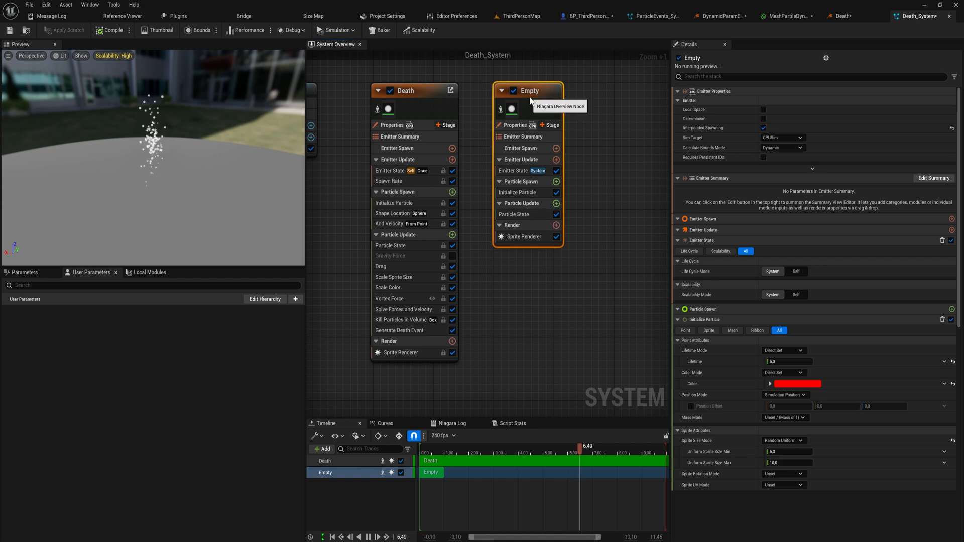
right_click_drag(584, 166, 596, 175)
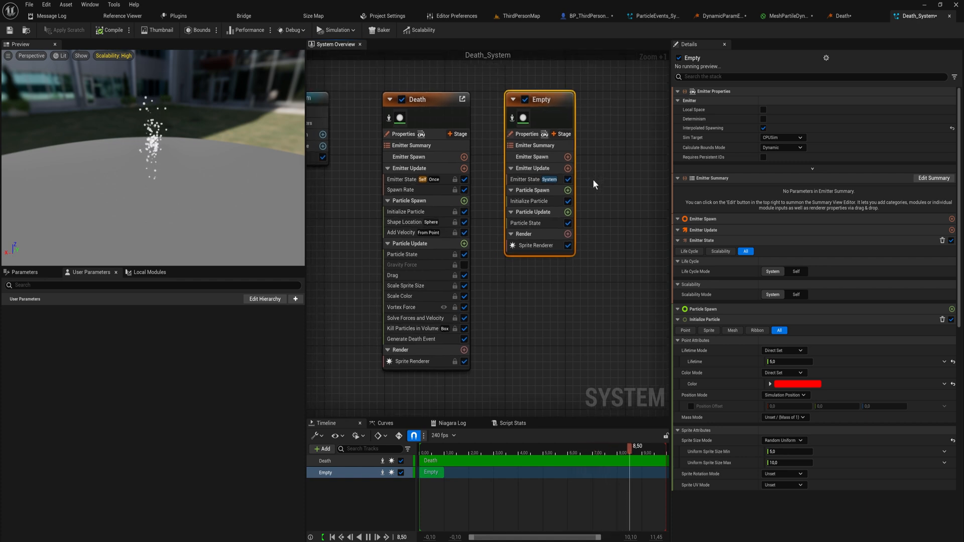
left_click(564, 134)
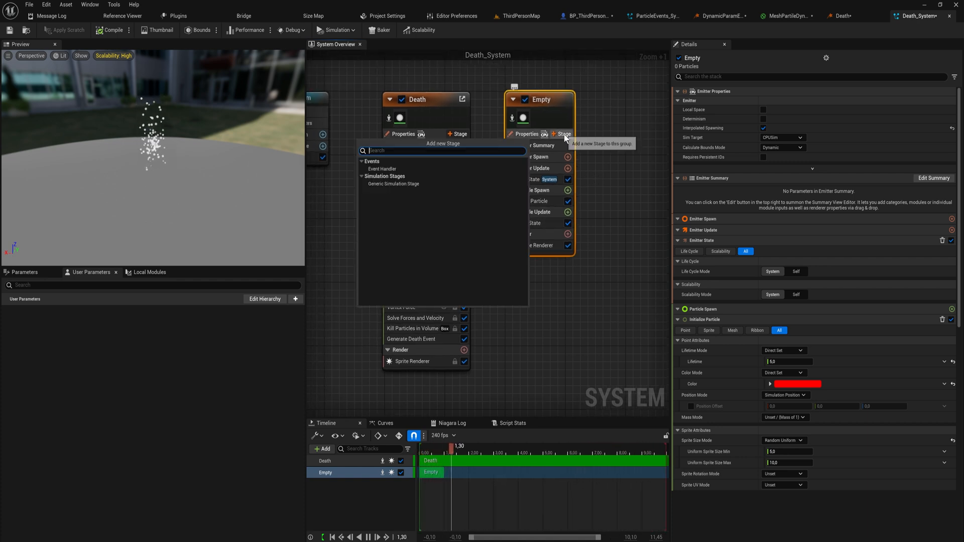
left_click(413, 169)
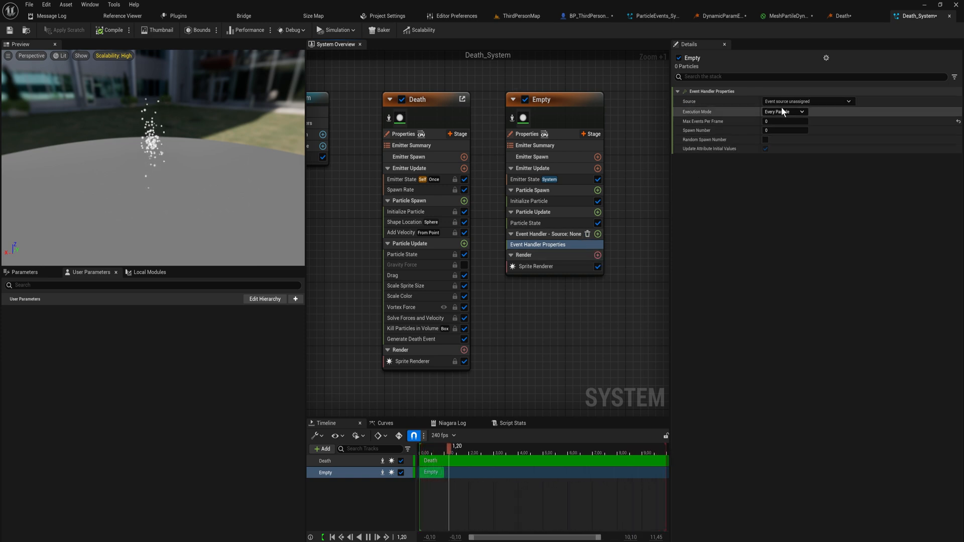
Set the event handler's Source to the Death emitter's Death Event and its Execution Mode to Spawned Particles
left_click(815, 104)
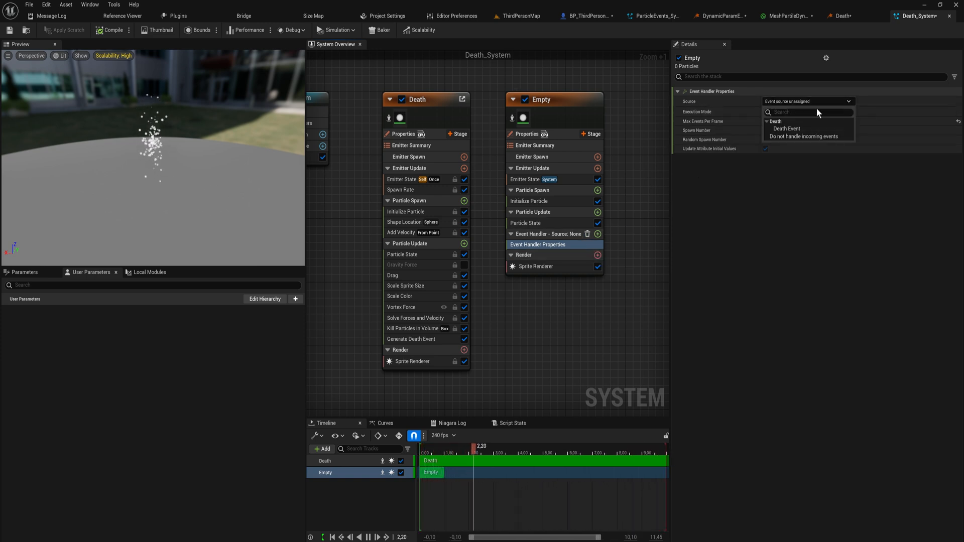
left_click(799, 129)
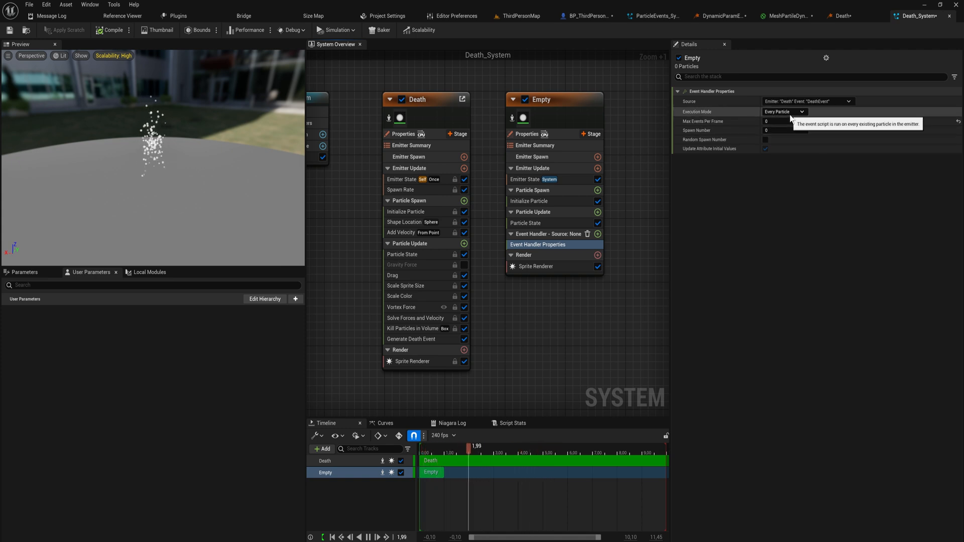
left_click(787, 112)
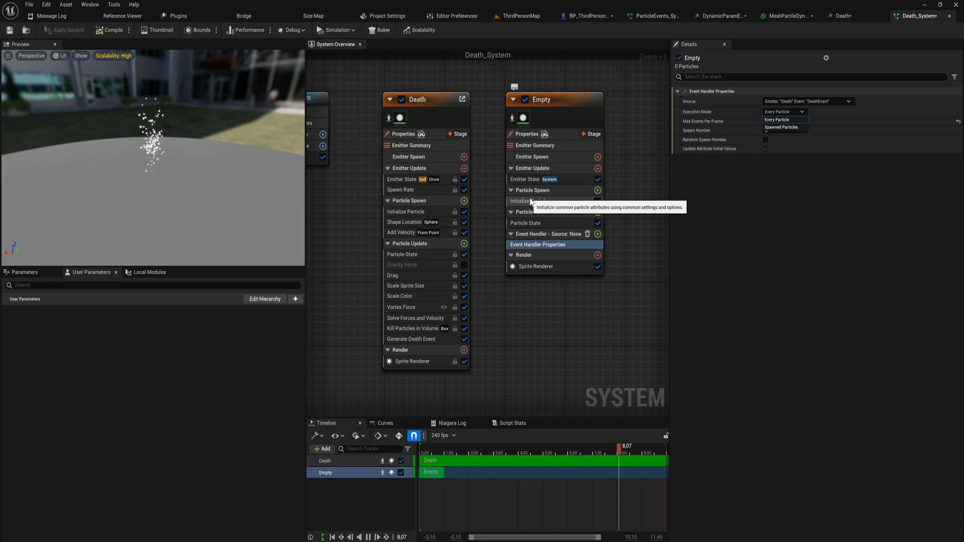
left_click(783, 129)
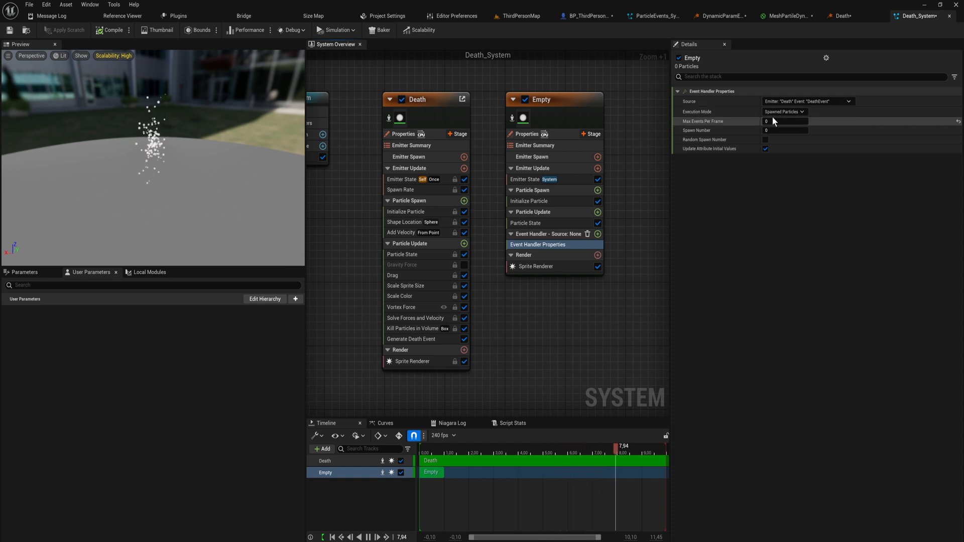
type("15")
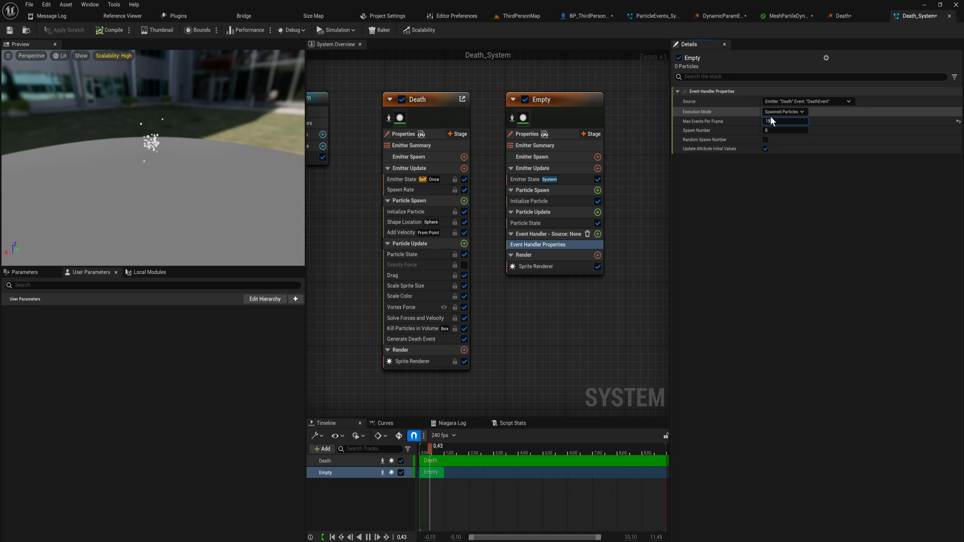
double_click(776, 120)
type("0")
key("Return")
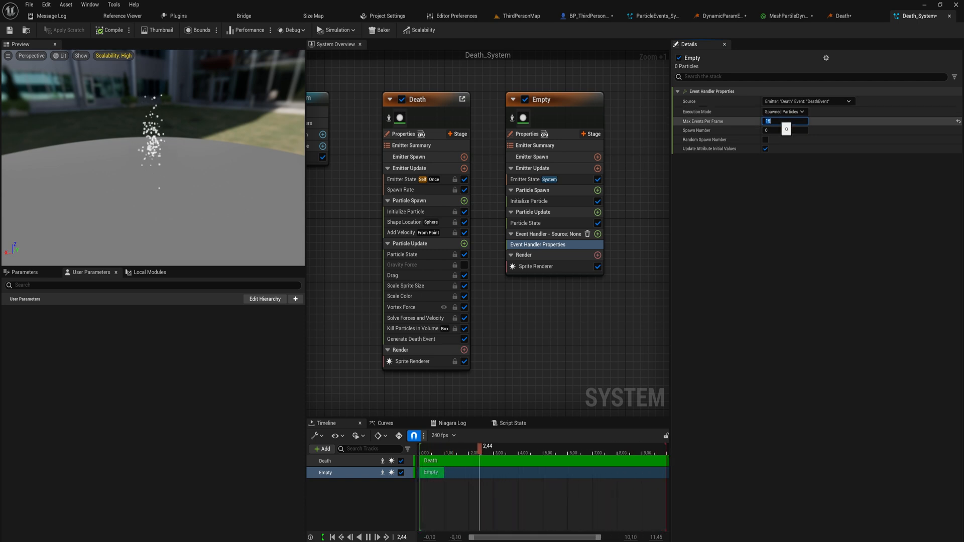
Set the event handler's Spawn Number to 15 and check the particles in the preview
left_click(790, 129)
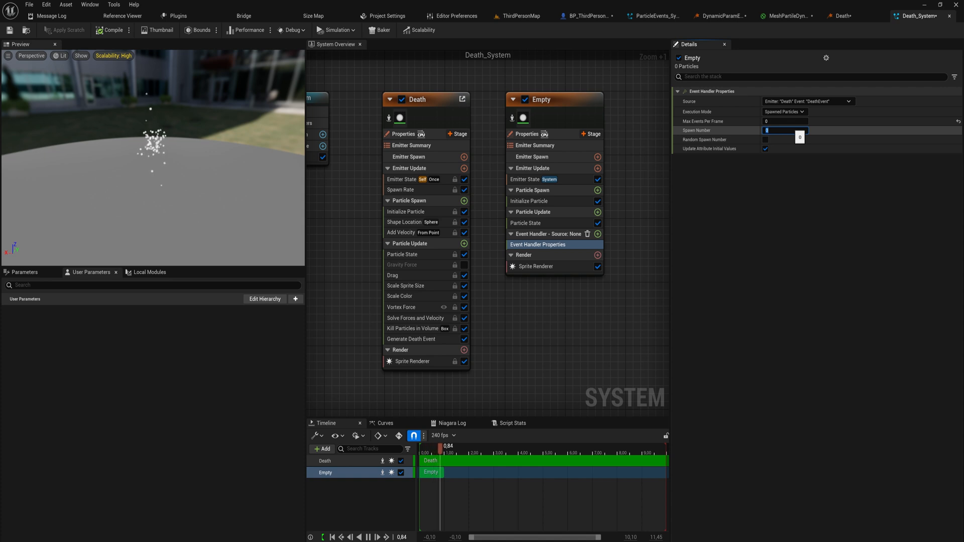
type("15")
key("Return")
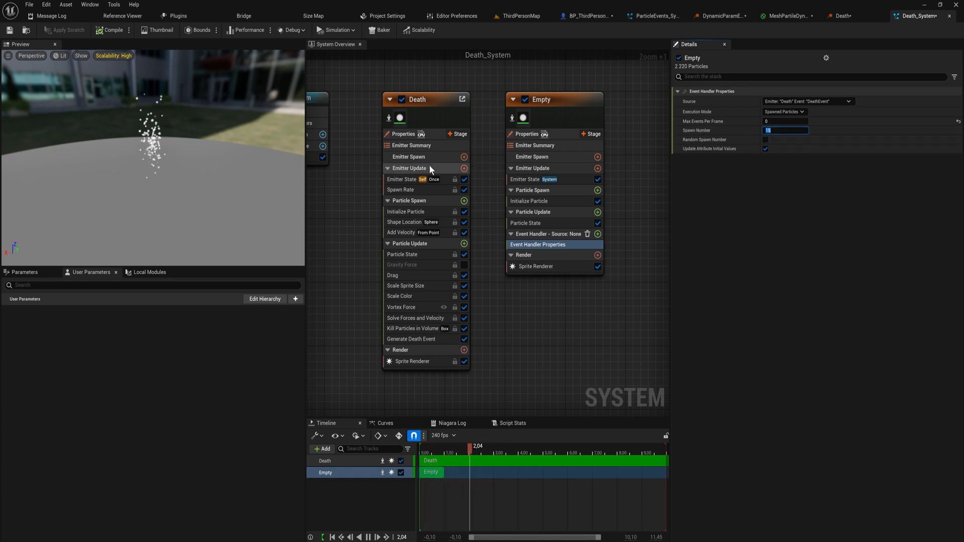
scroll(158, 139, "up", 5)
left_click_drag(156, 137, 249, 151)
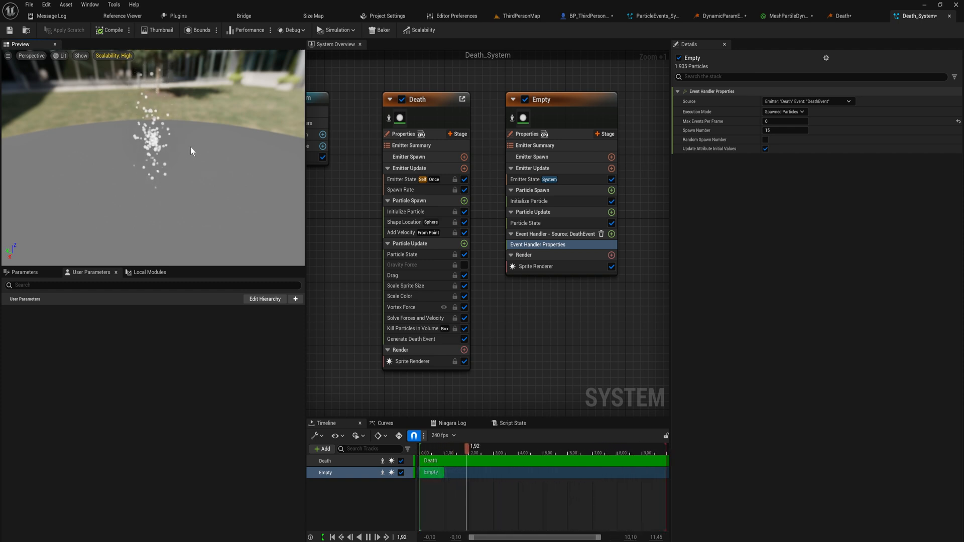
Add a Receive Death Event module to the Empty emitter's Event Handler
left_click(612, 235)
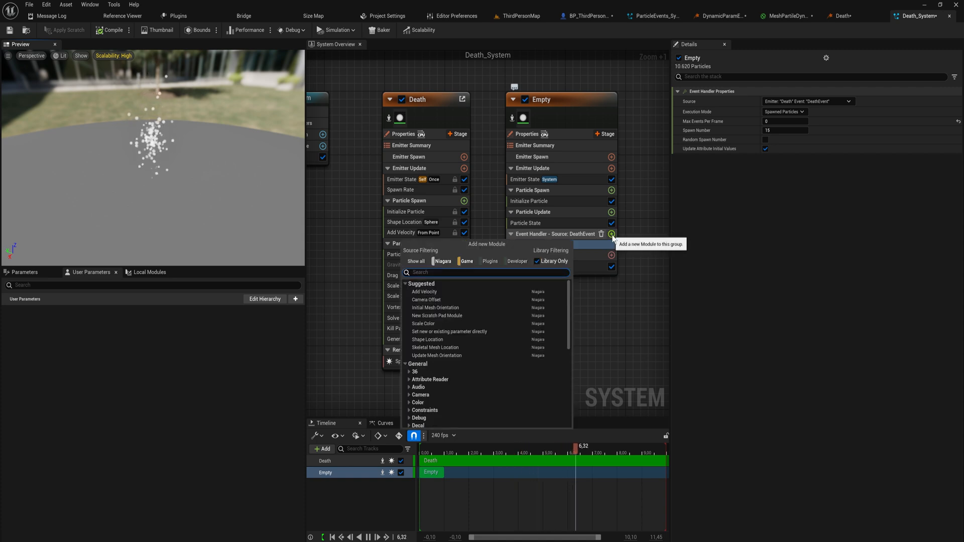
type("rec")
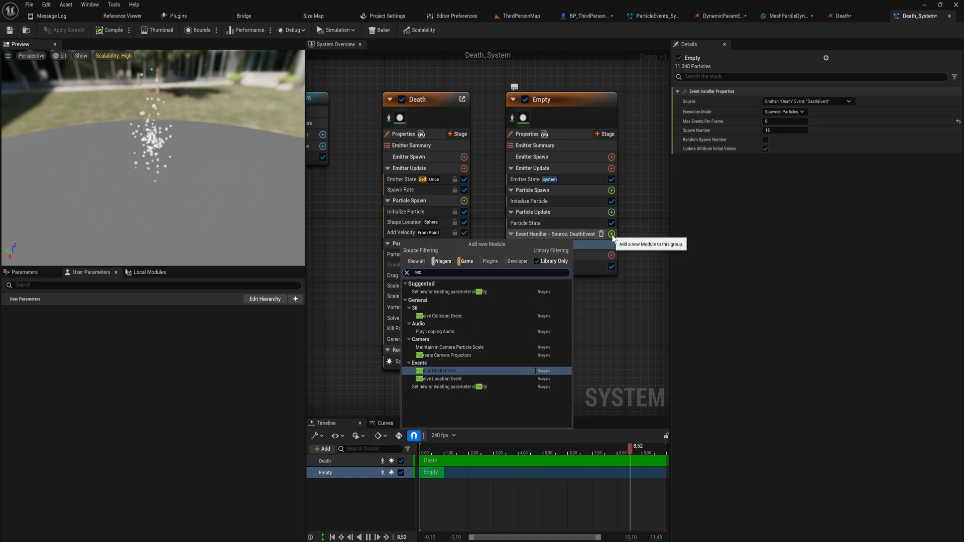
left_click(460, 369)
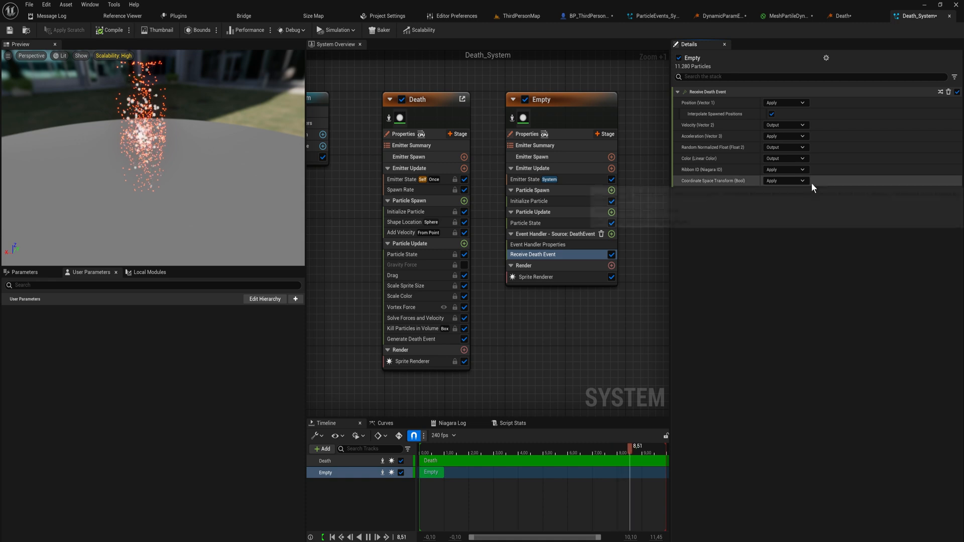
In the Receive Death Event module, set Velocity to Apply with an Inherited Velocity Scale of 2
left_click(786, 125)
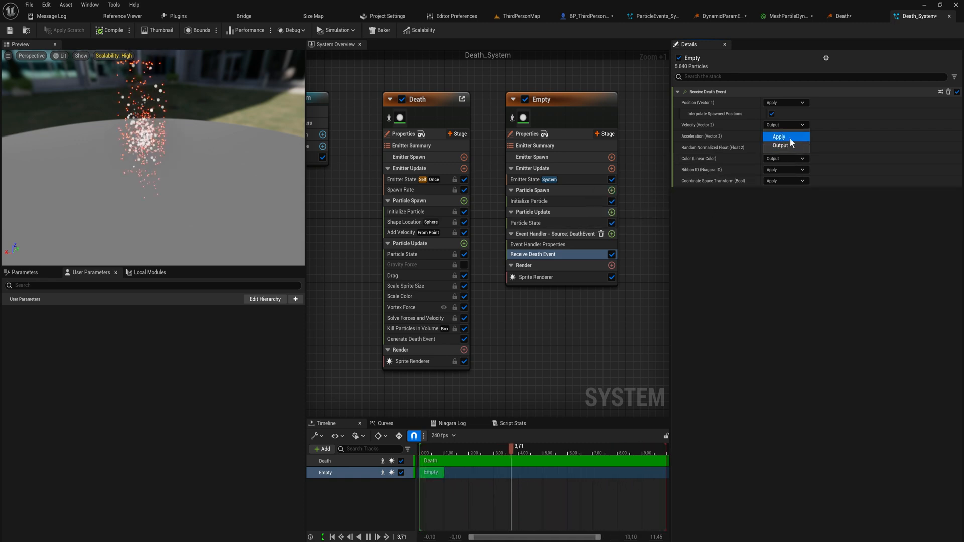
left_click(790, 137)
left_click(793, 136)
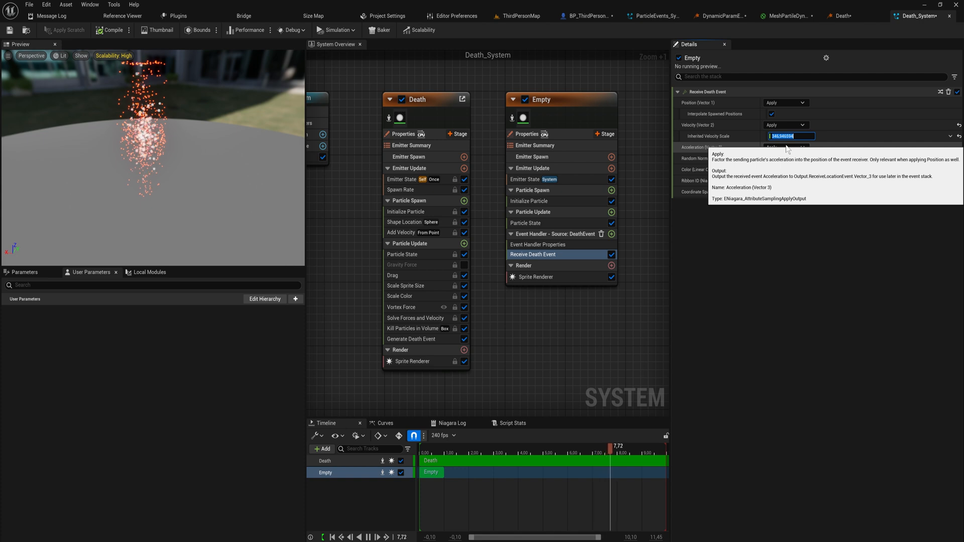
type("2")
key("Return")
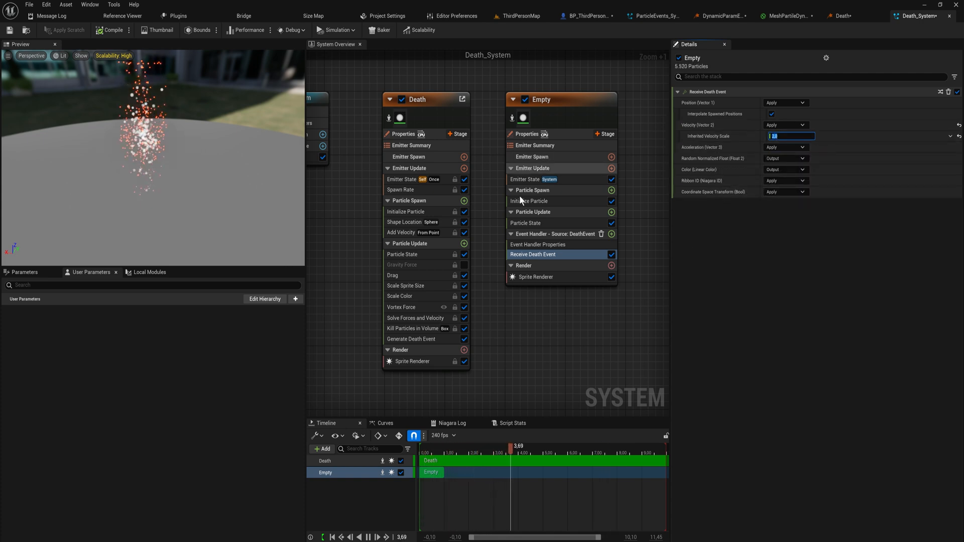
Add a Solve Forces and Velocity module to the Empty emitter's Particle Update and check the particles in the preview
left_click(612, 212)
type("solve")
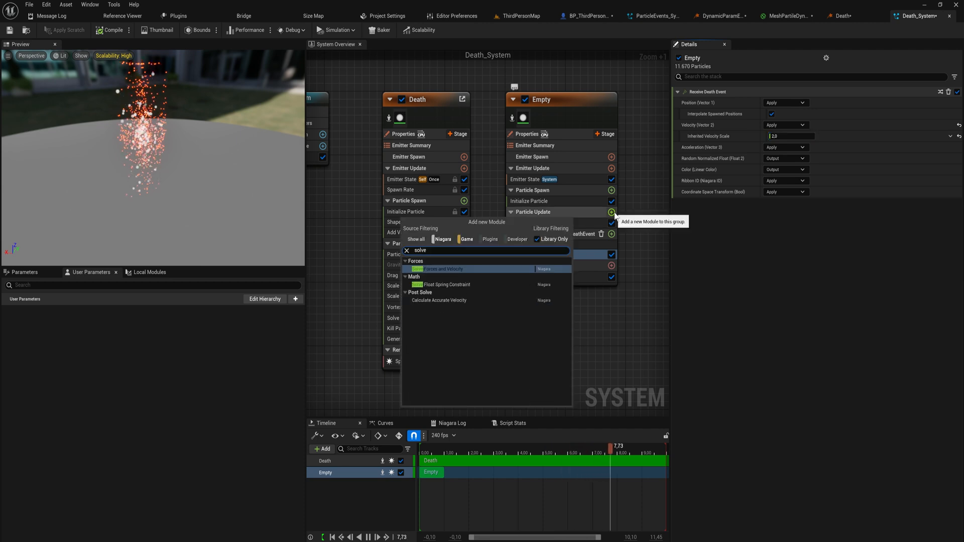
key("Return")
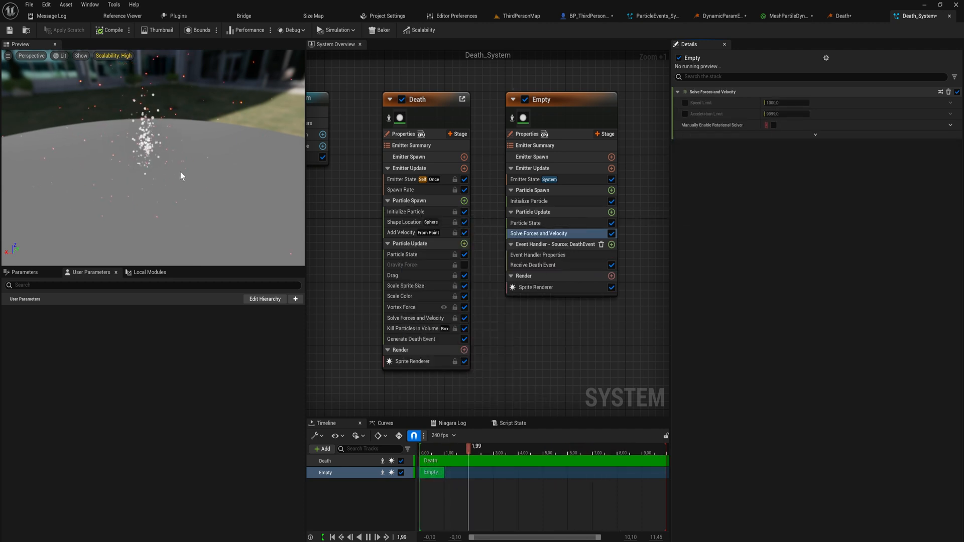
left_click_drag(193, 177, 194, 177)
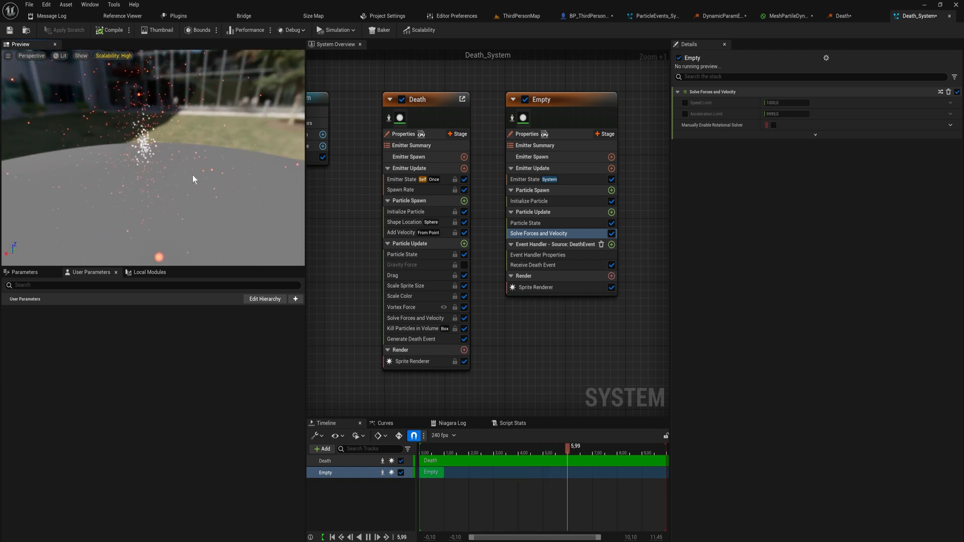
left_click_drag(110, 166, 195, 164)
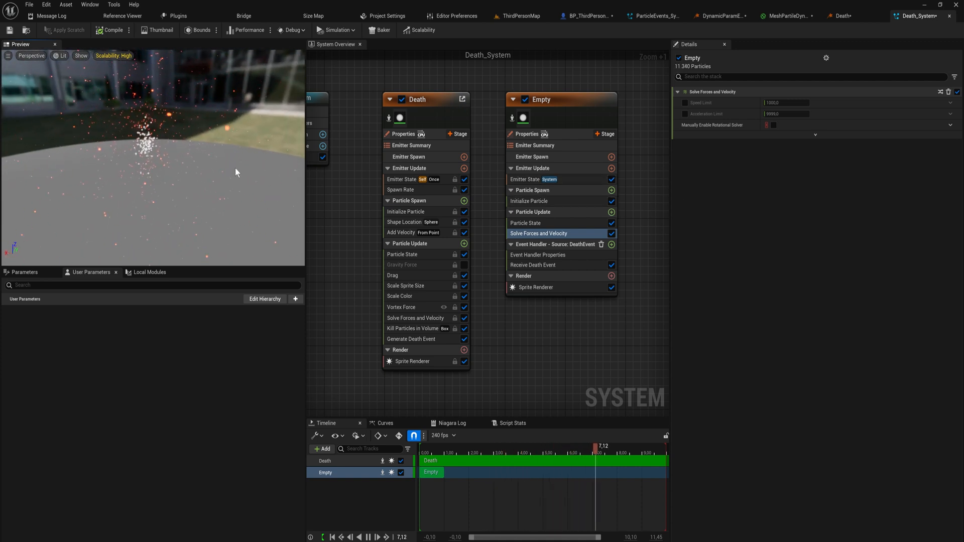
Add an Add Velocity module to the Empty emitter's Particle Spawn group
left_click(532, 190)
left_click(611, 190)
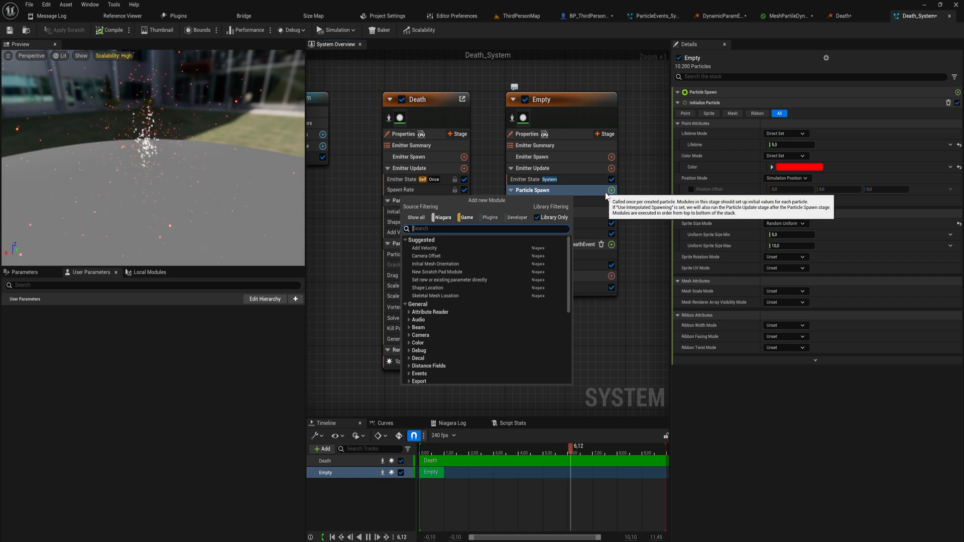
type("add")
key("Return")
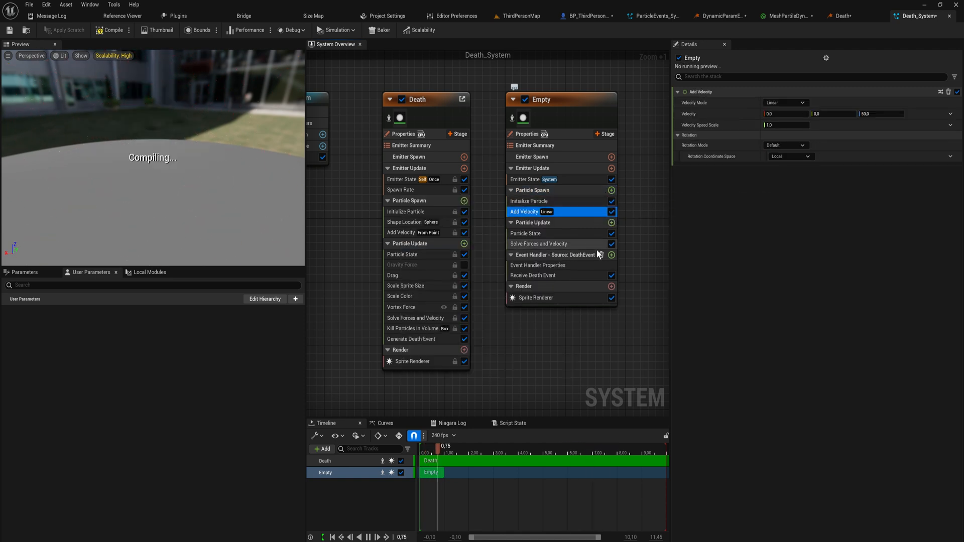
Set Velocity to Output in the Empty emitter's Receive Death Event module
left_click(597, 275)
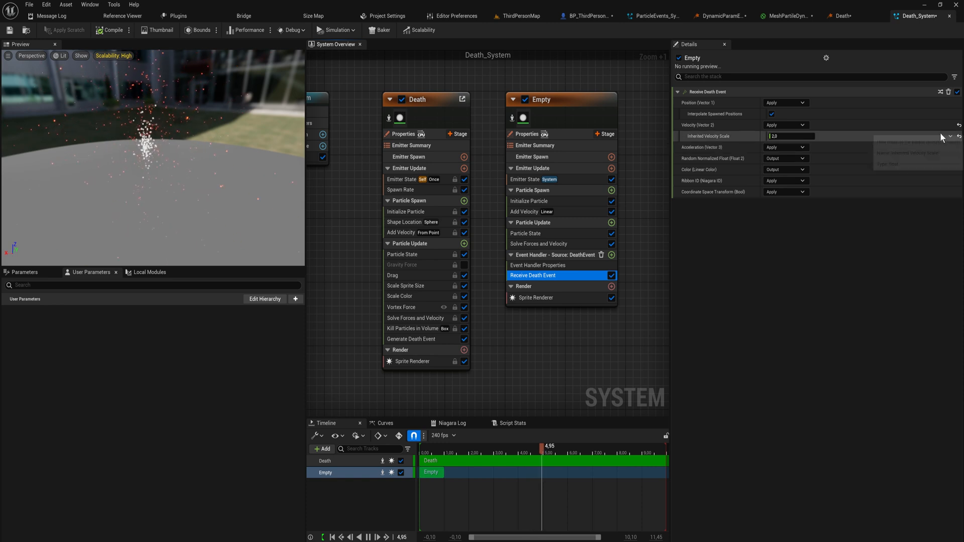
left_click(802, 125)
left_click(787, 145)
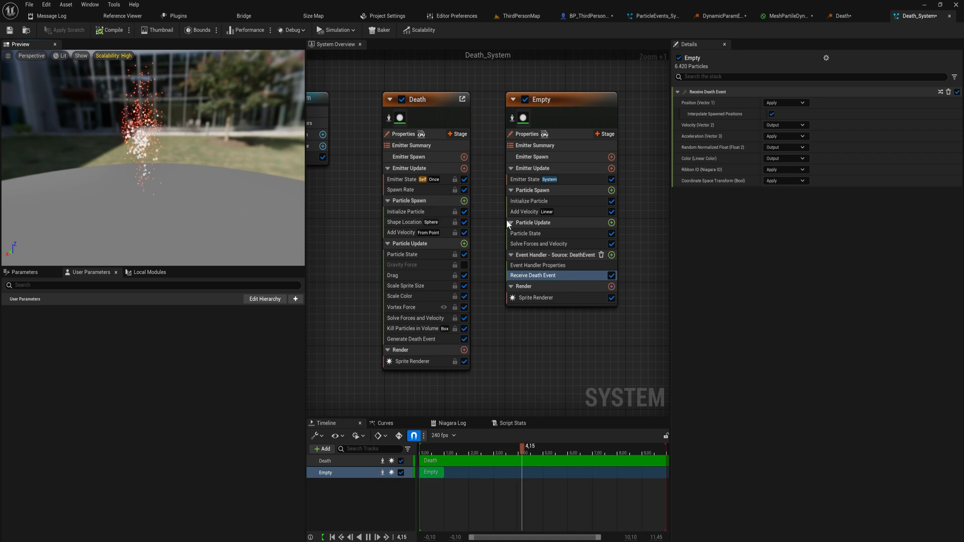
Give the Empty emitter's Add Velocity module a Random Range Vector velocity with a Velocity Speed Scale of 500 and check the preview
left_click(570, 213)
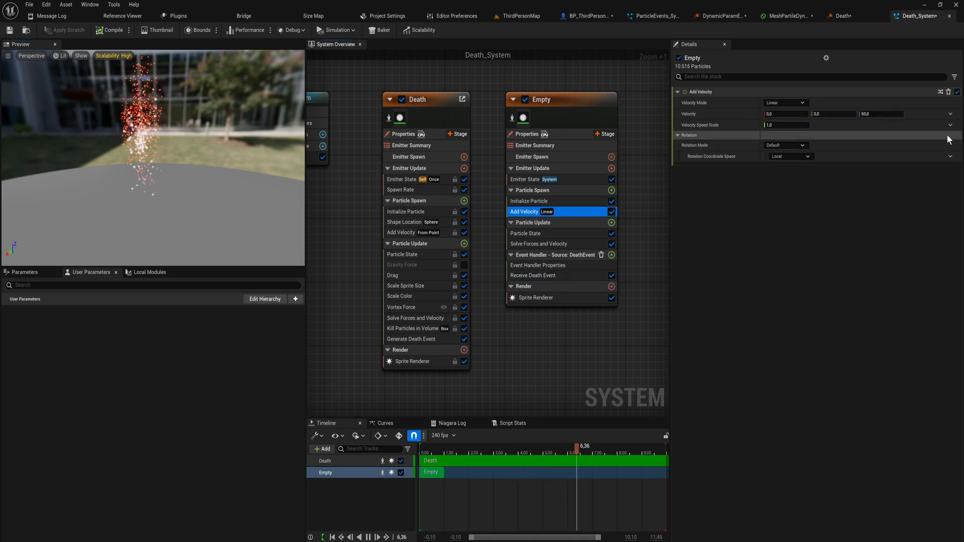
left_click(949, 115)
type("random")
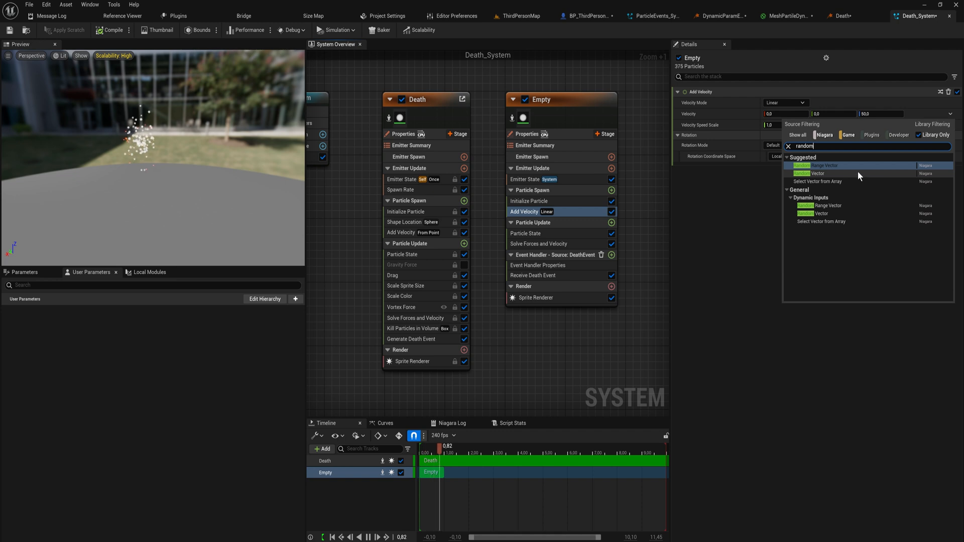
left_click(830, 166)
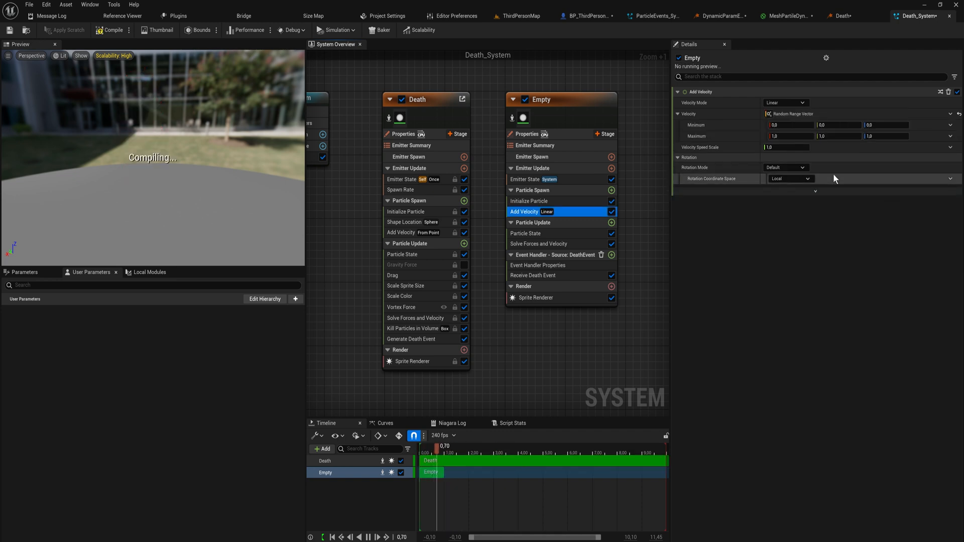
left_click(786, 147)
type("500")
key("Return")
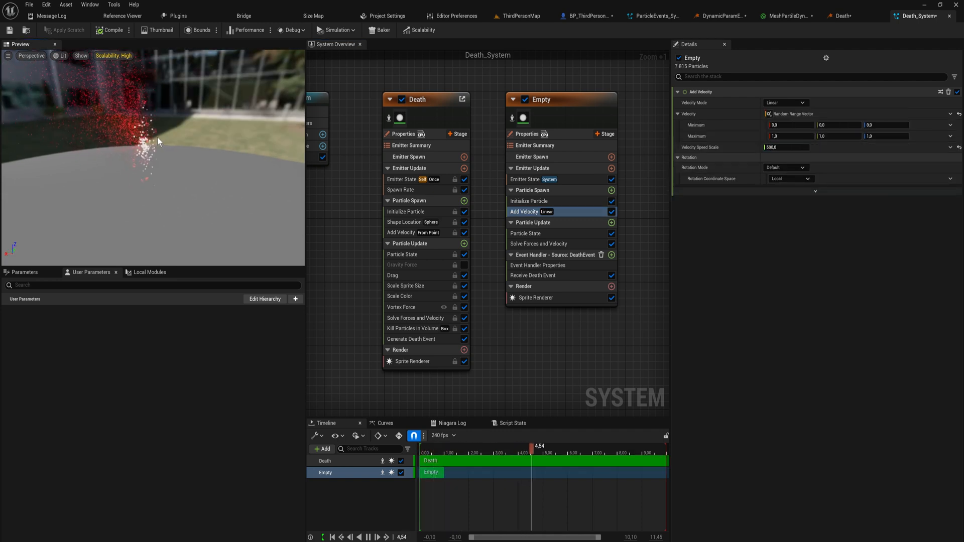
left_click_drag(148, 139, 148, 139)
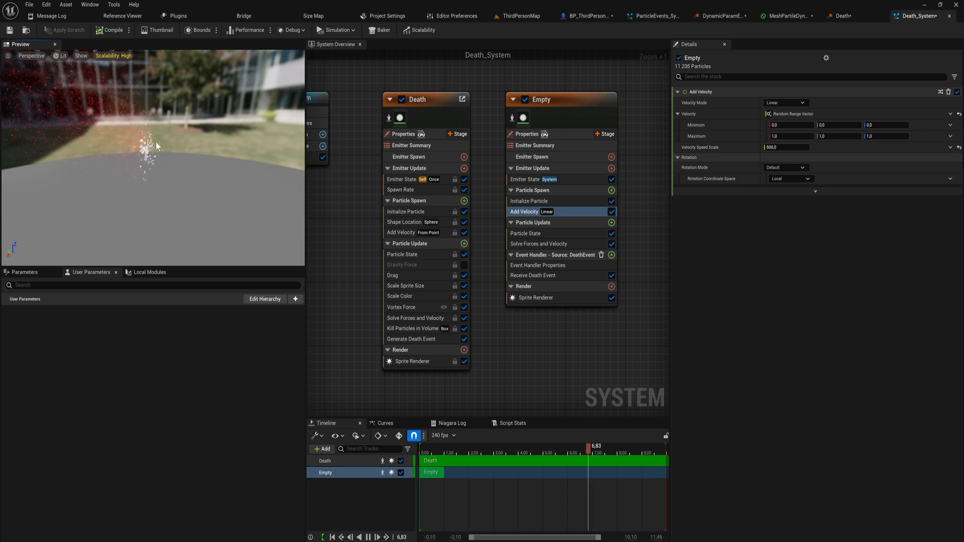
left_click_drag(212, 152, 231, 182)
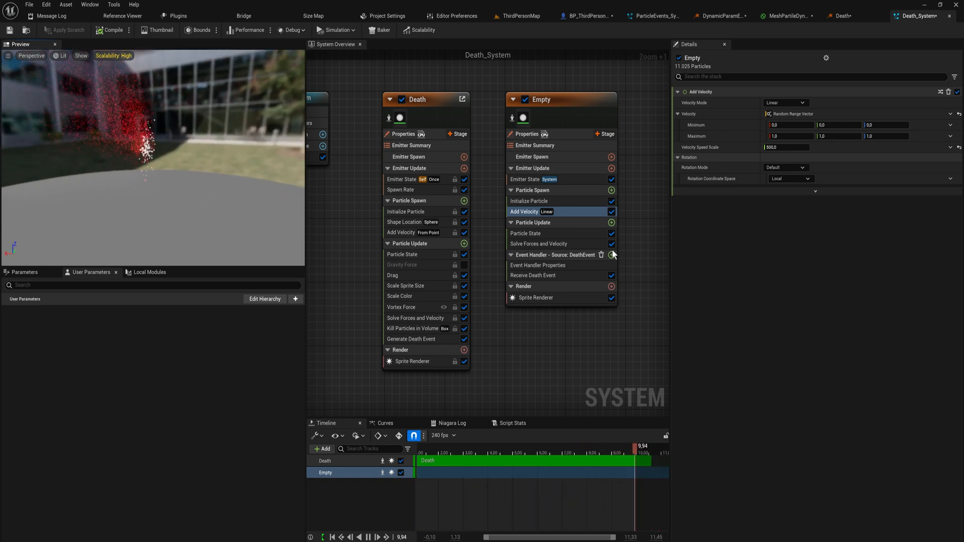
Set all three Minimum components of the Random Range Vector to -1 and inspect the particle spread in the preview
left_click(791, 125)
type("-1")
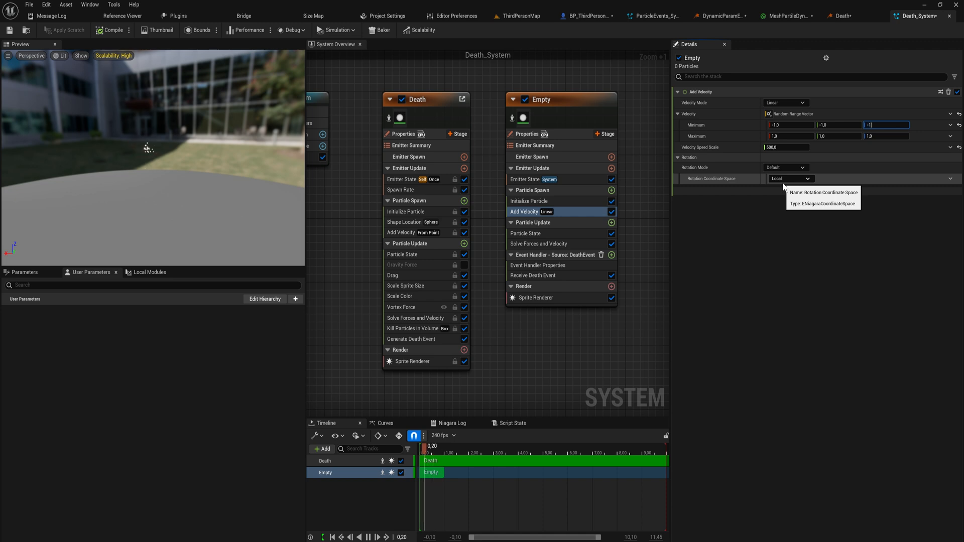
left_click_drag(167, 155, 192, 162)
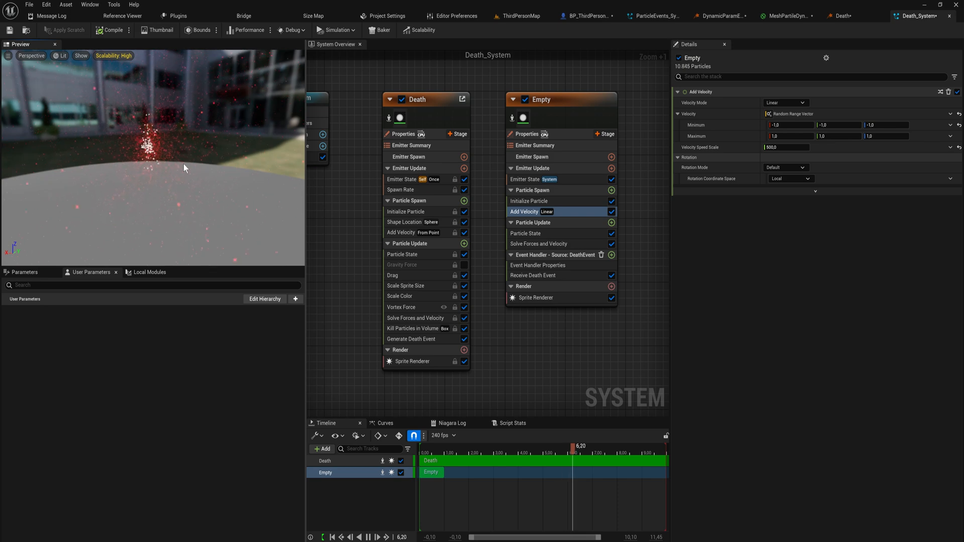
left_click_drag(184, 167, 153, 141)
left_click_drag(210, 183, 205, 181)
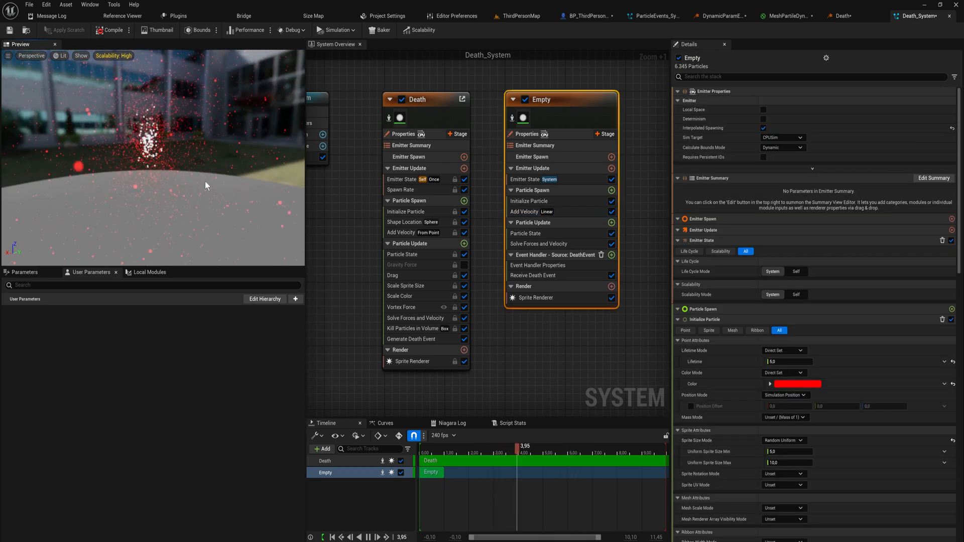
Set the Receive Death Event module's Velocity back to Apply and check the particles in the preview
left_click(567, 278)
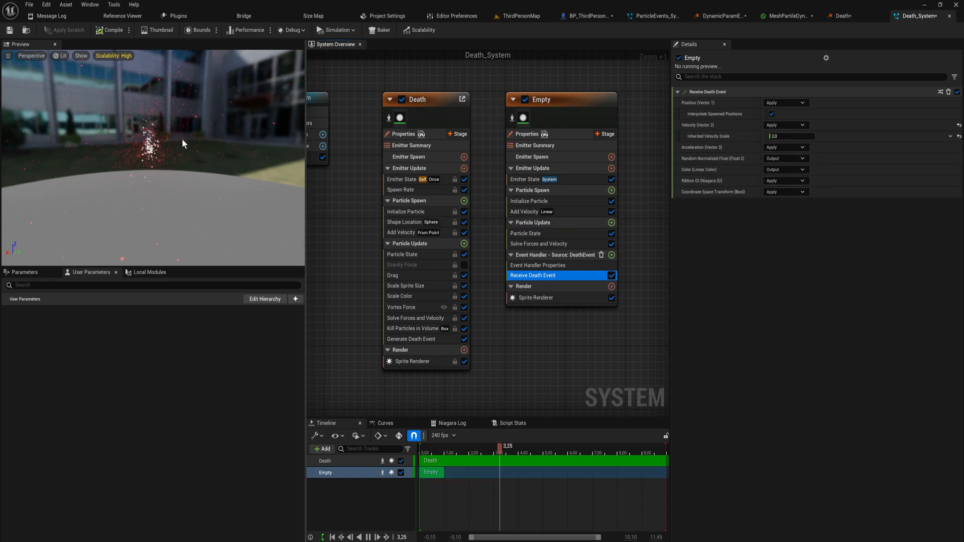
left_click_drag(182, 139, 182, 138)
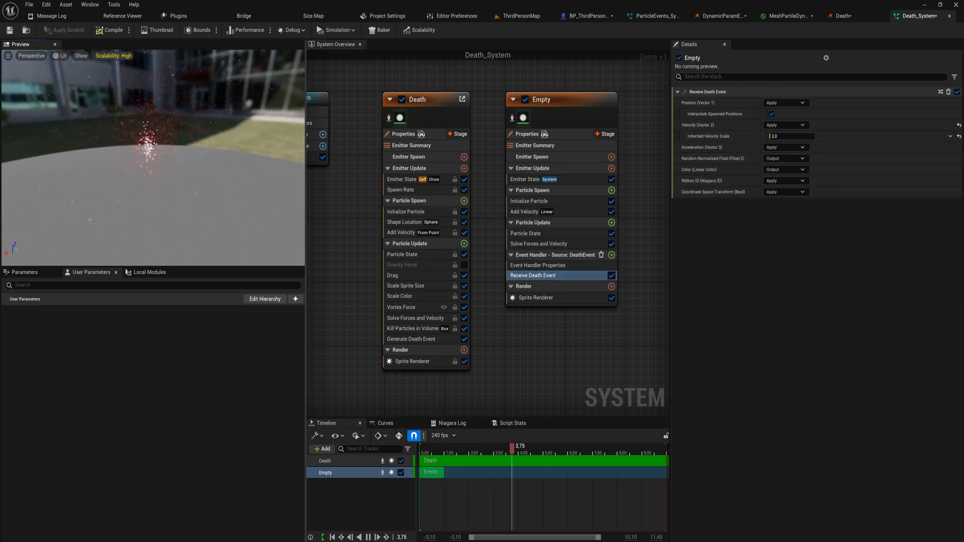
Reset the Add Velocity module's Velocity and Velocity Speed Scale to their defaults and review the Receive Death Event settings
left_click(576, 213)
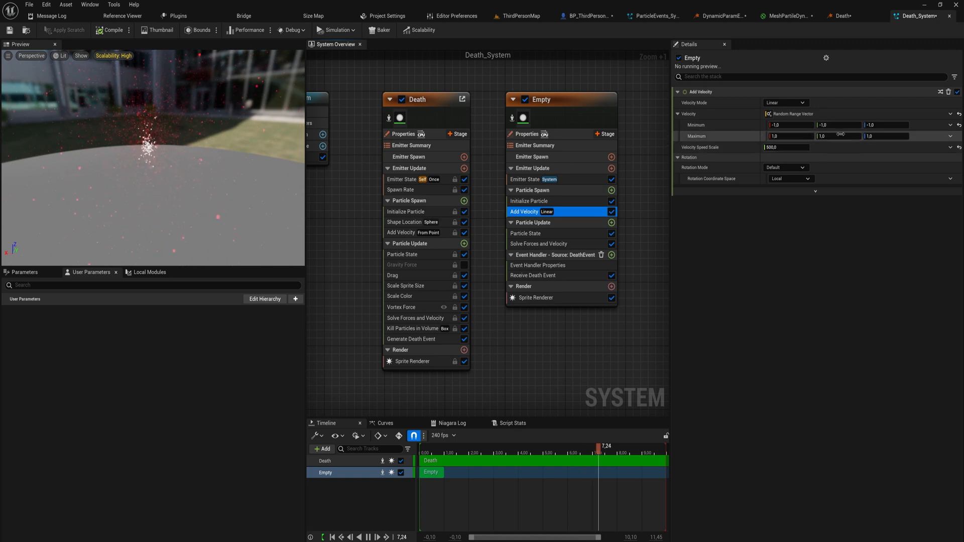
left_click(959, 114)
left_click(913, 126)
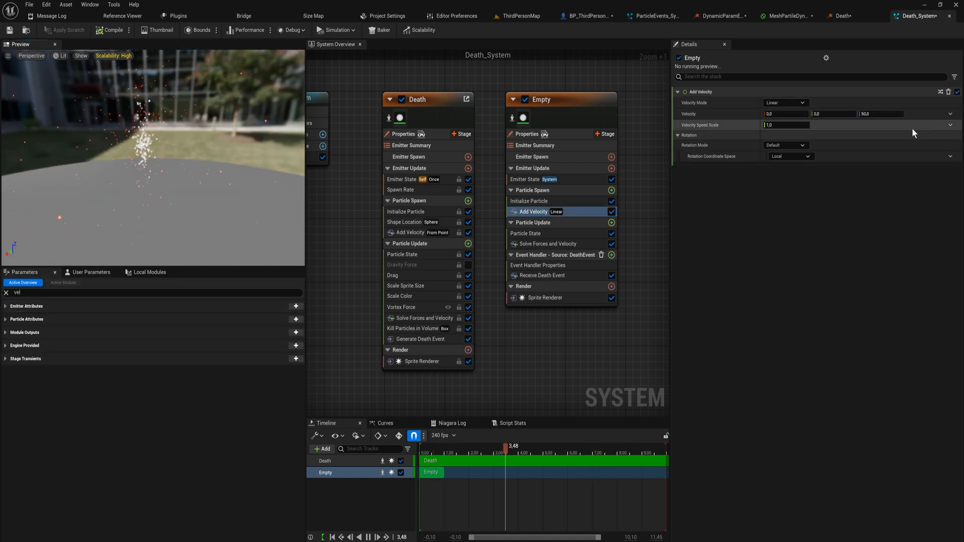
left_click(556, 276)
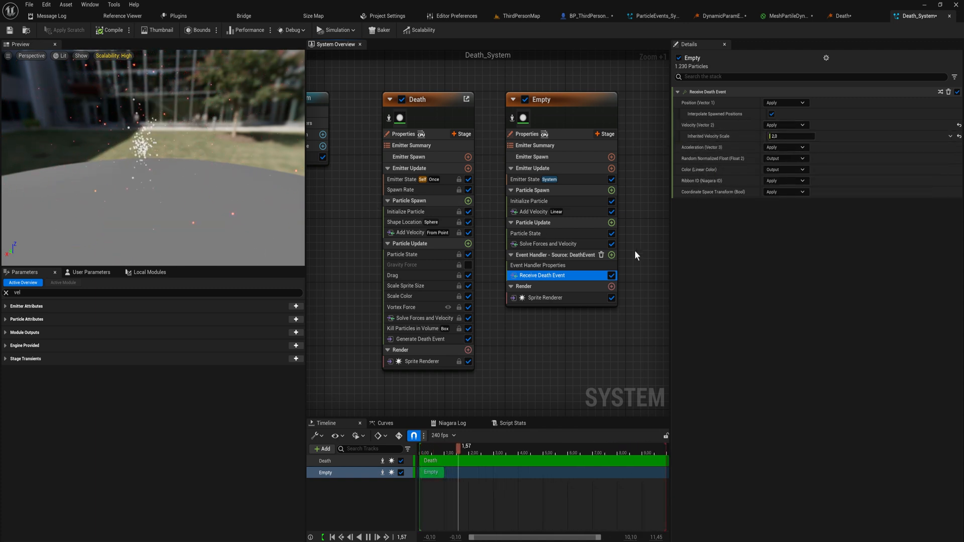
Set the Empty emitter's Add Velocity module to a Random Vector velocity with a Vector Scale of 500
left_click(591, 213)
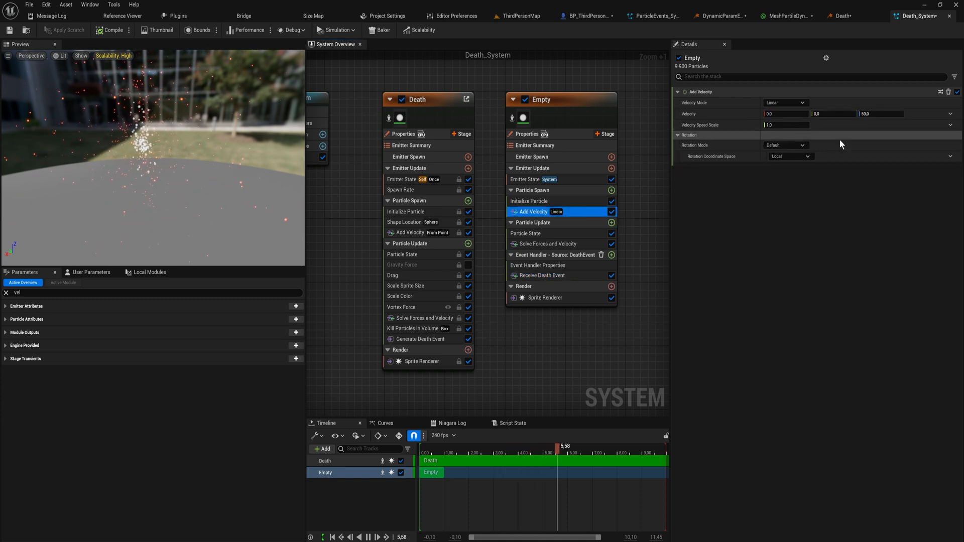
right_click_drag(667, 153, 625, 176)
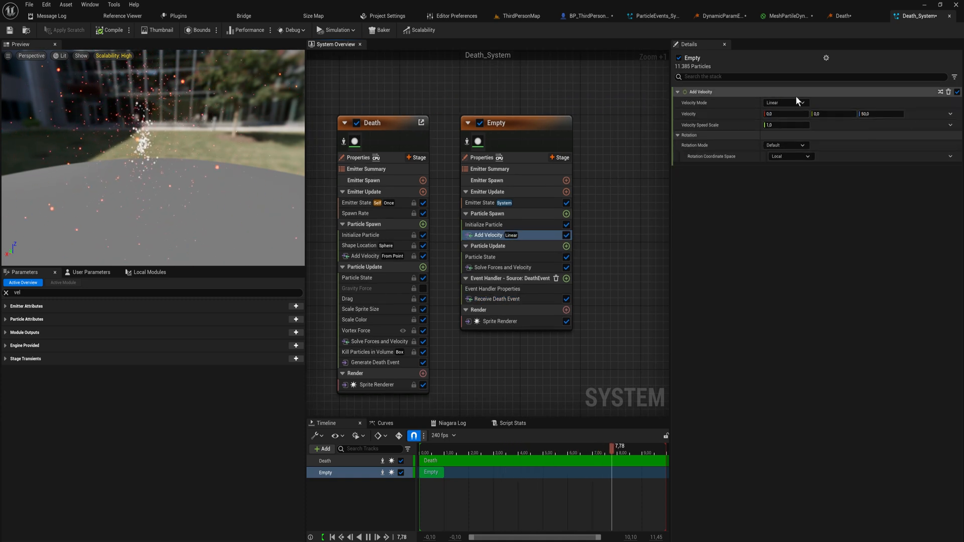
left_click(950, 114)
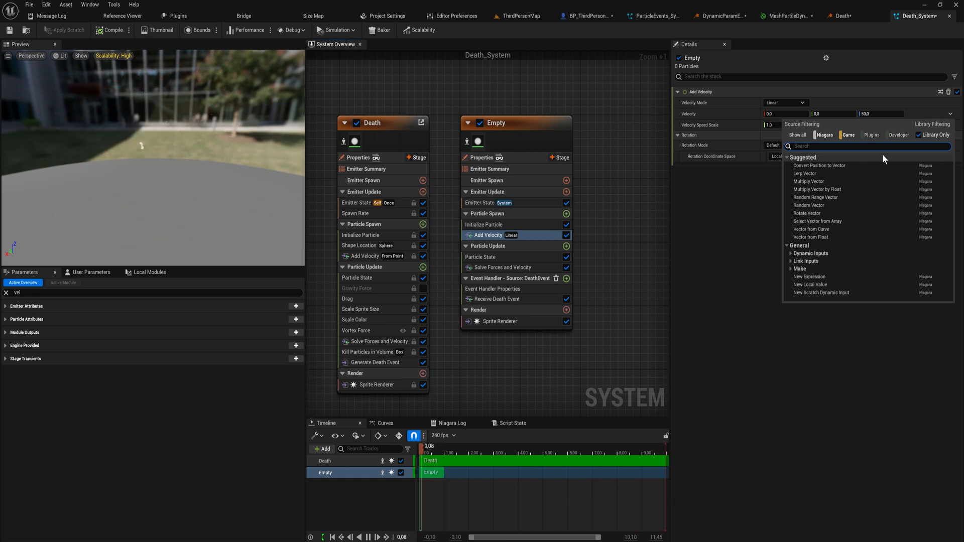
type("random")
key("Down")
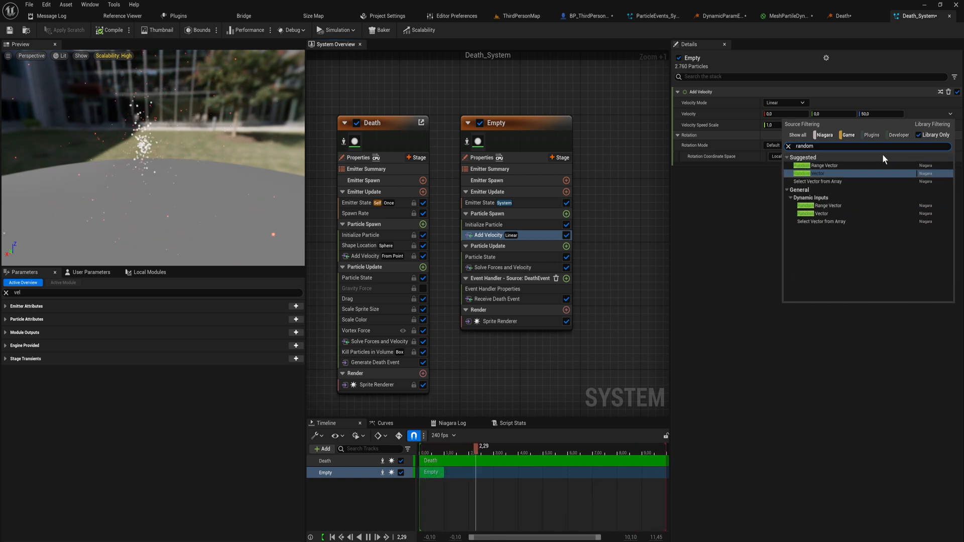
key("Return")
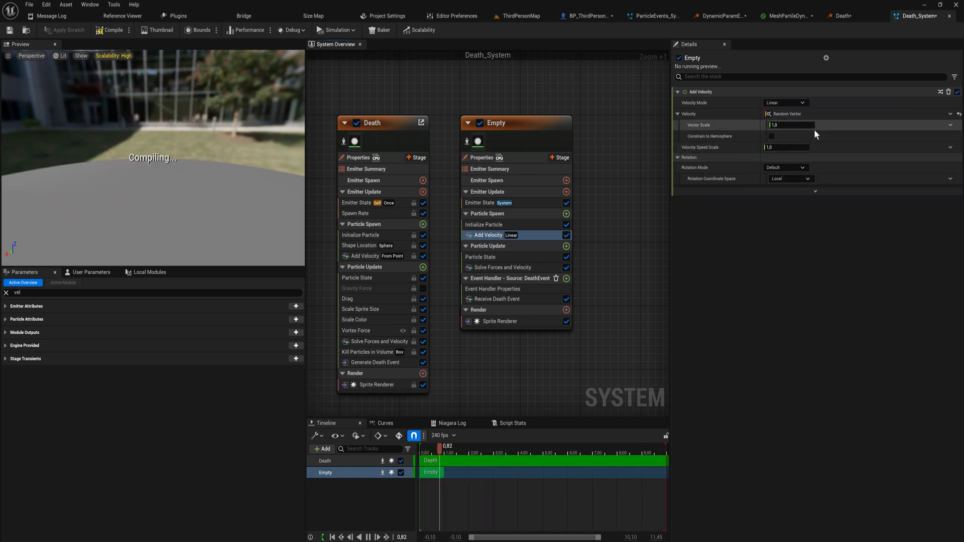
left_click(791, 124)
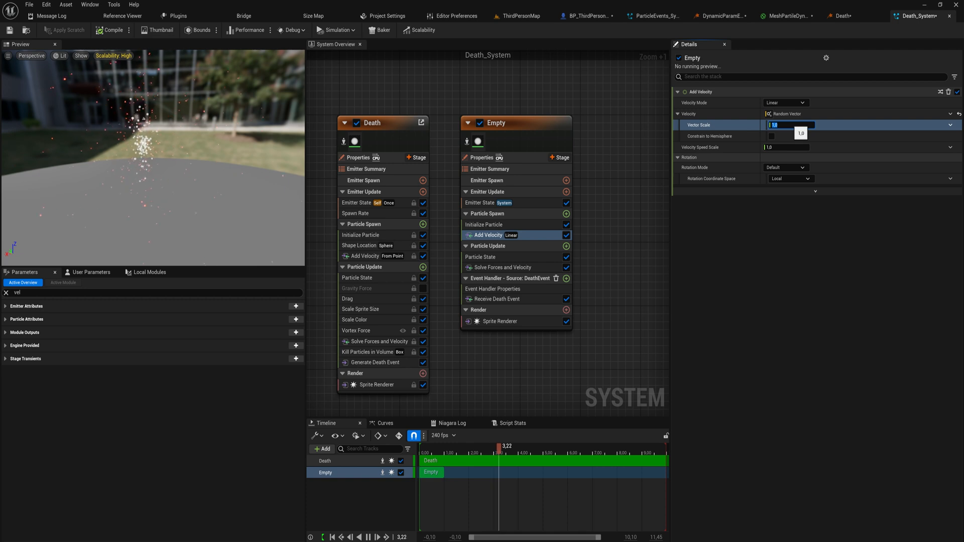
left_click_drag(200, 143, 241, 170)
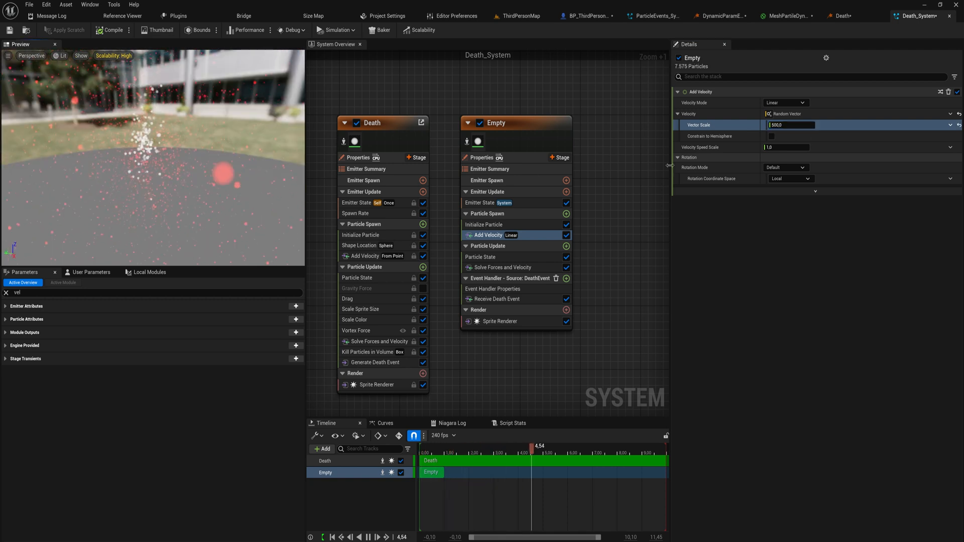
Set the Random Vector's Vector Scale to 30 and inspect the particles from several angles in the preview
left_click(797, 125)
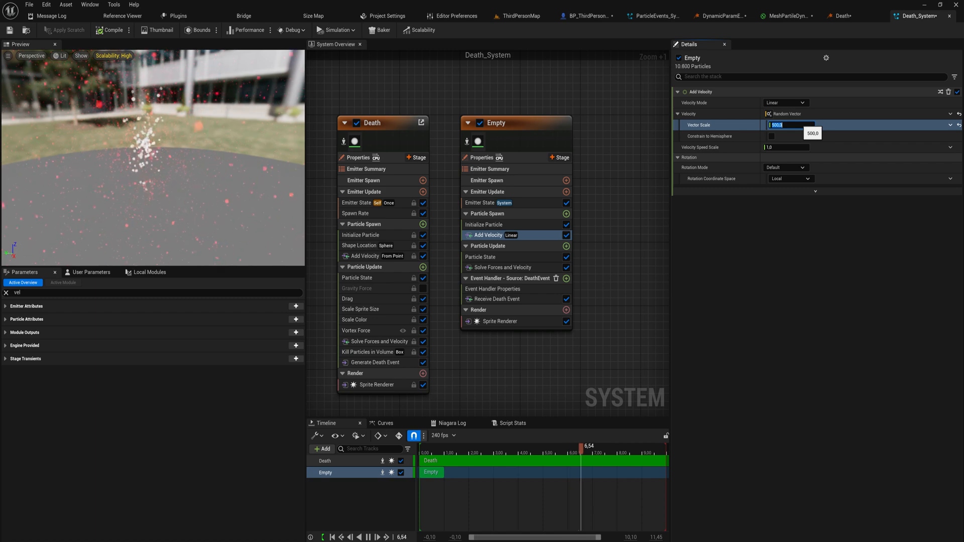
type("3")
left_click_drag(150, 150, 281, 151)
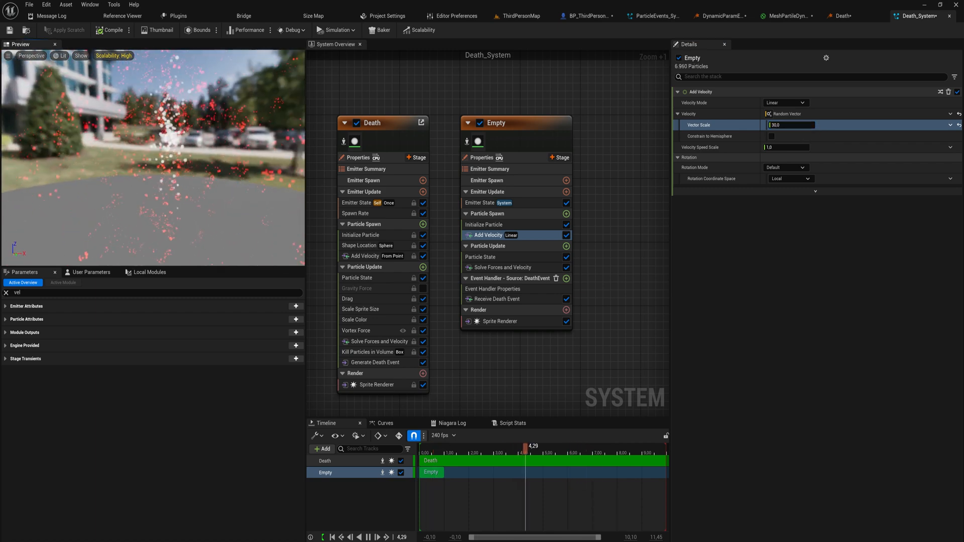
left_click_drag(82, 170, 83, 226)
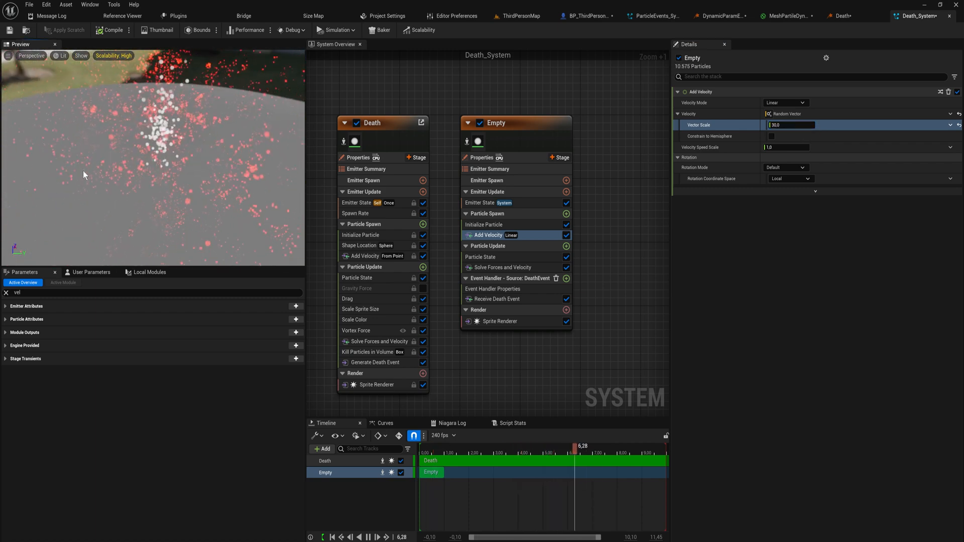
scroll(205, 145, "up", 2)
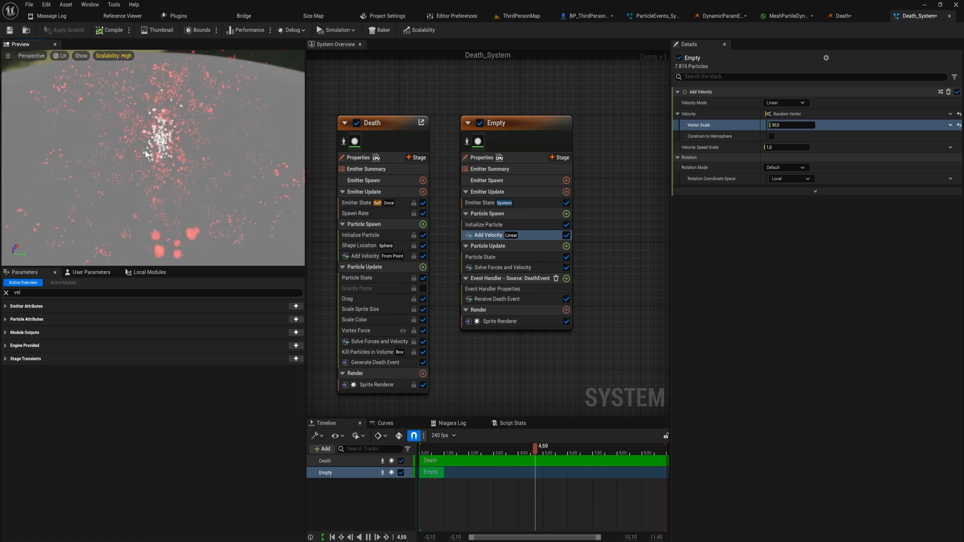
left_click_drag(134, 179, 273, 170)
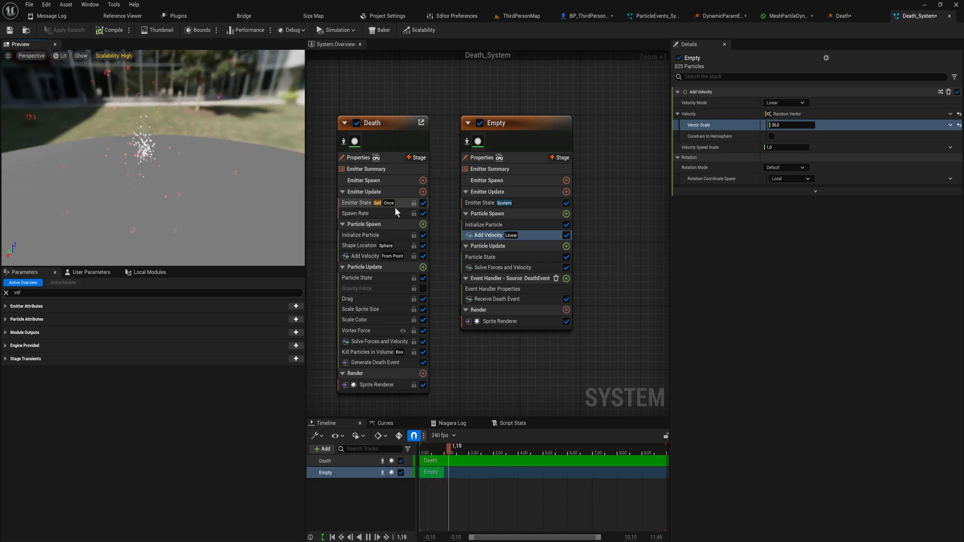
Set the Empty emitter's particle Lifetime Mode to Random, with a minimum of 0.5 and a maximum of 1.2
left_click(525, 225)
left_click(797, 125)
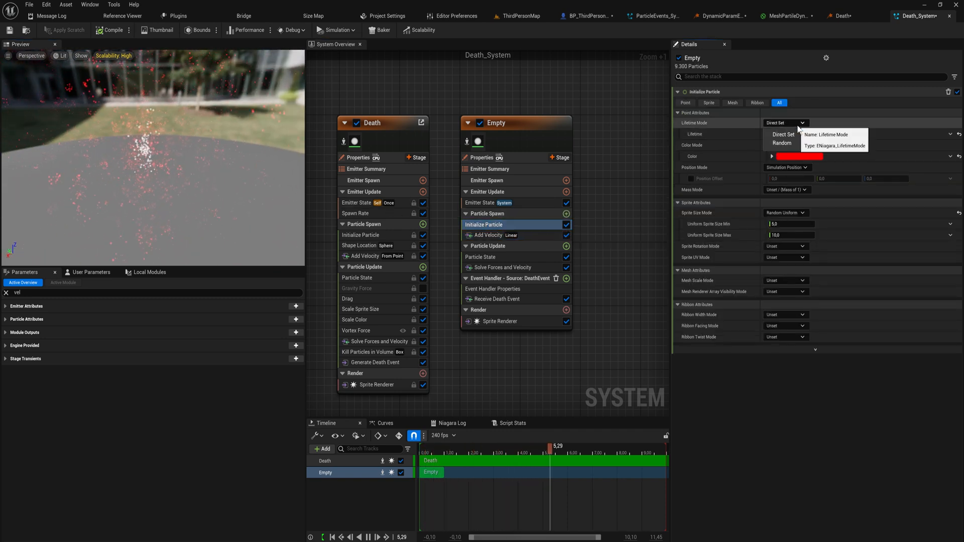
left_click(795, 143)
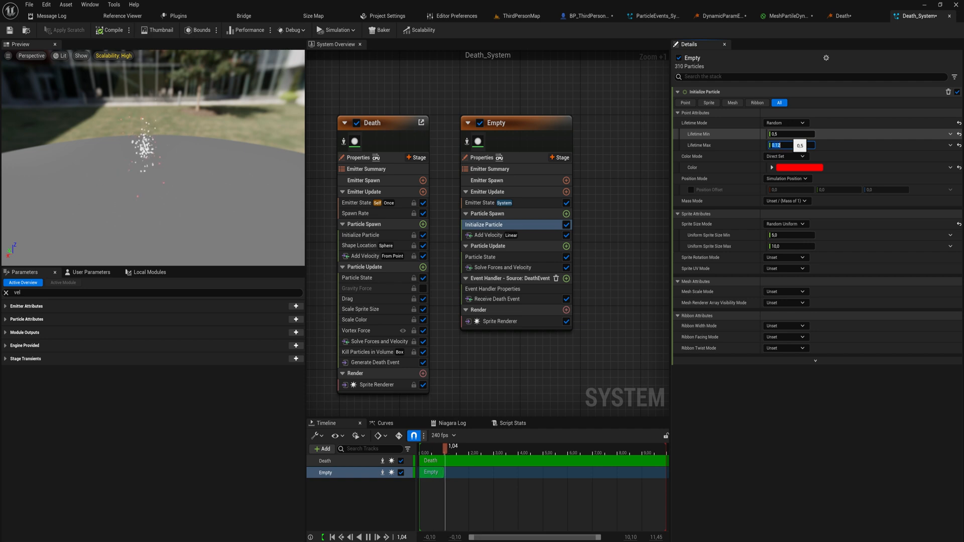
type(",2")
Add a Drag module to the Empty emitter's Particle Update group and check the particles in the preview
left_click(567, 246)
type("drag")
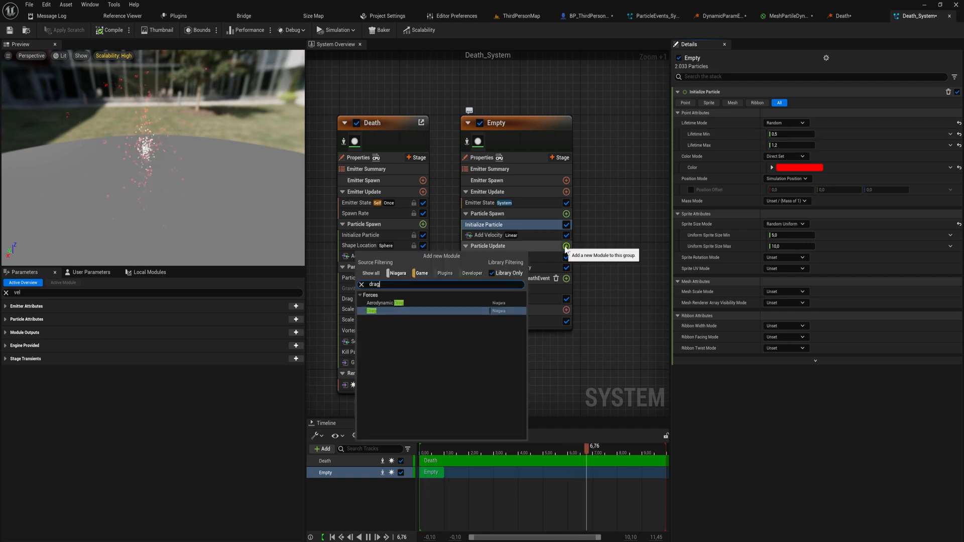
key("Return")
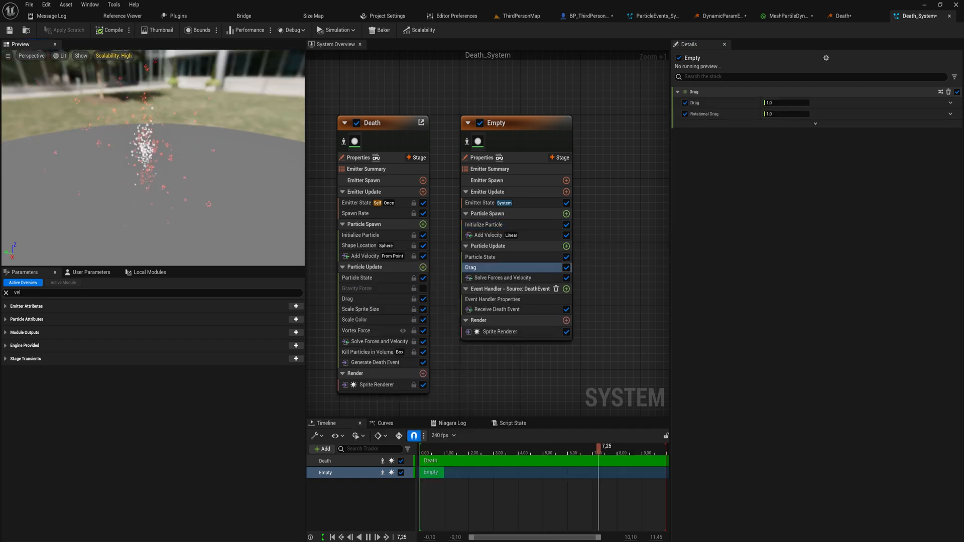
left_click_drag(149, 191, 221, 177)
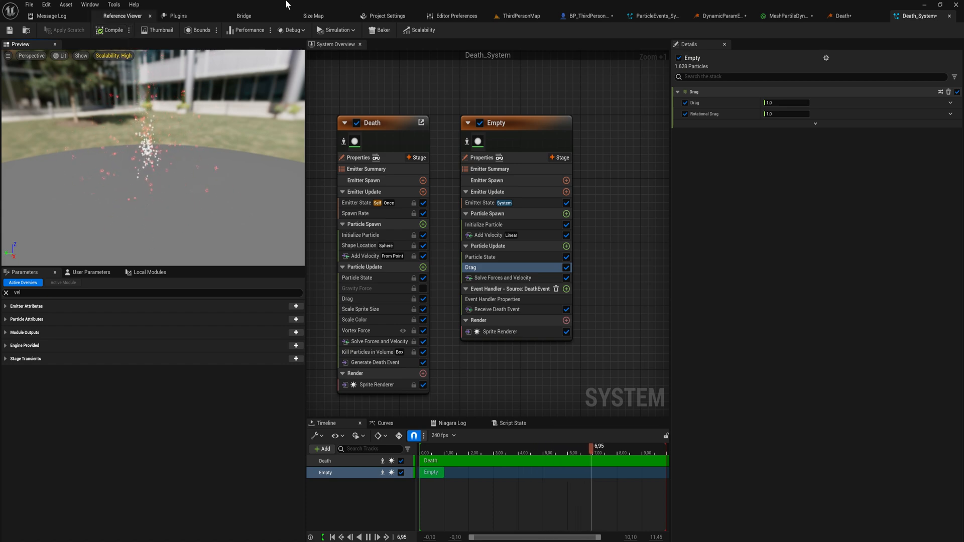
Open the ParticleEvents assets and examine ParticleEvents_System's preview and its Empty emitter's Particle Spawn settings
left_click(522, 16)
key("ctrl+space")
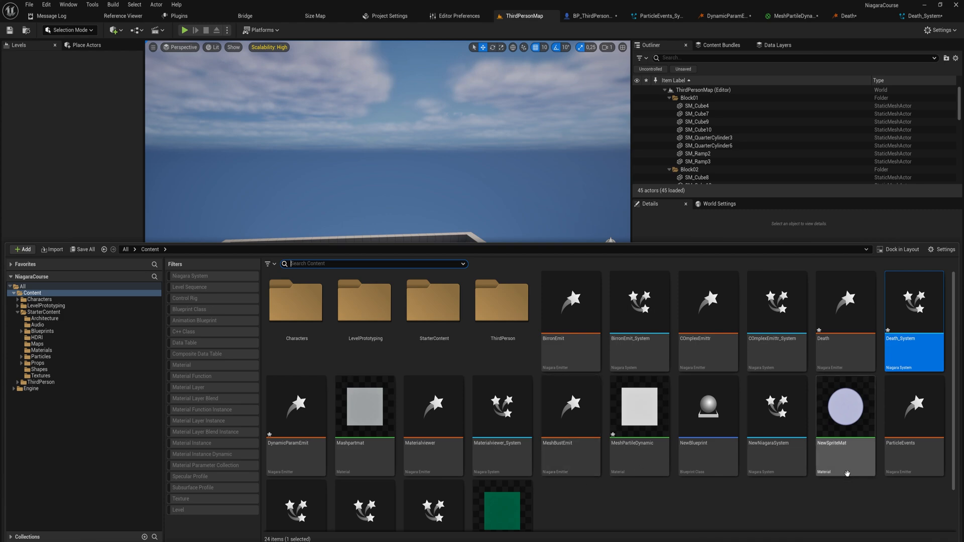
double_click(911, 422)
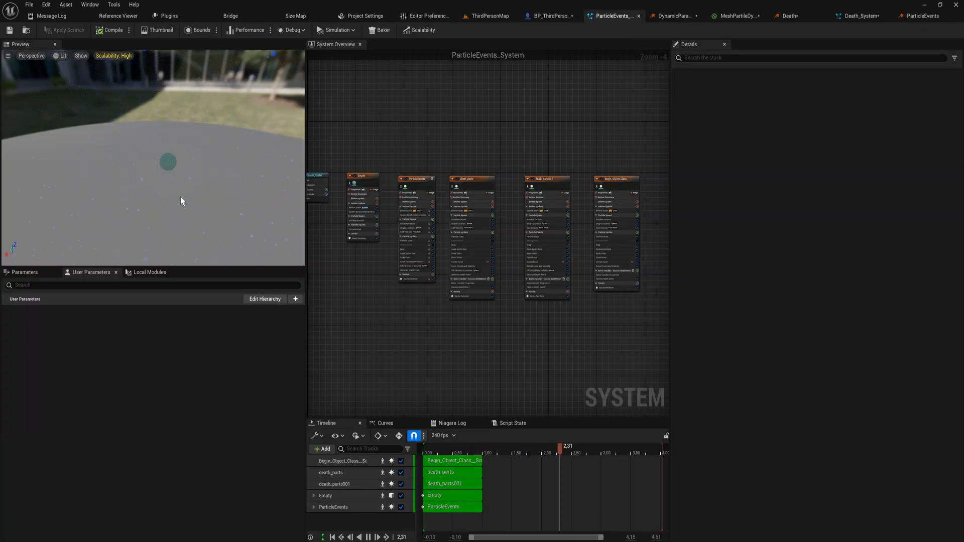
left_click_drag(161, 191, 213, 168)
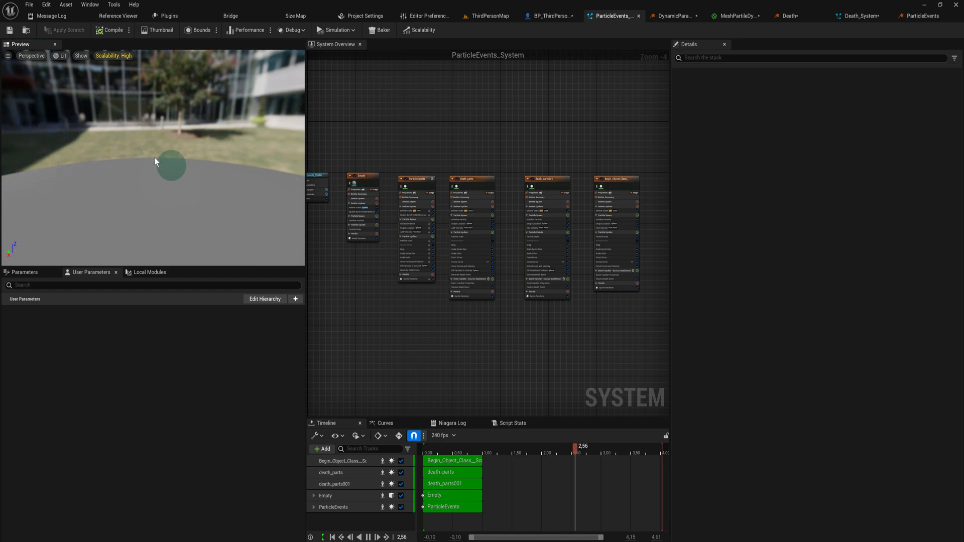
scroll(351, 248, "up", 4)
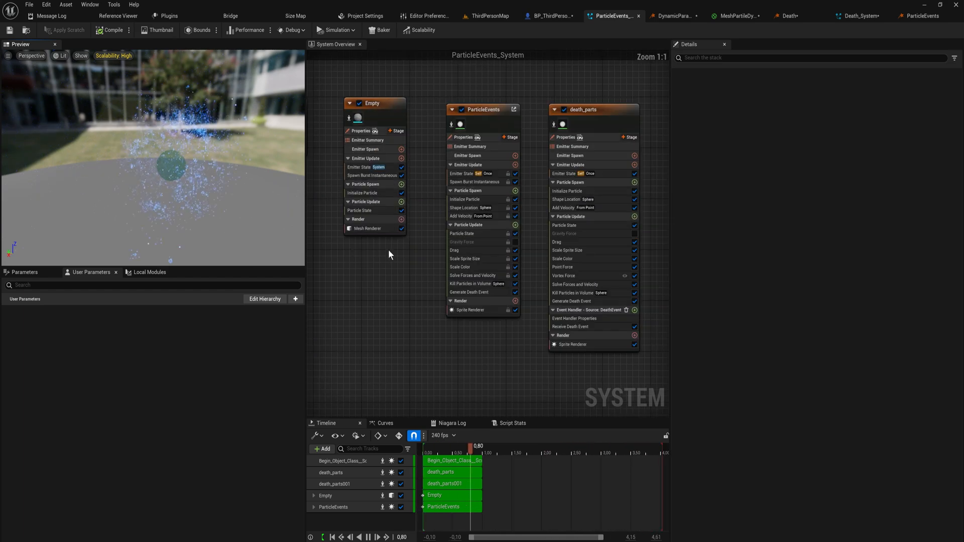
right_click_drag(395, 251, 404, 287)
left_click_drag(404, 287, 350, 155)
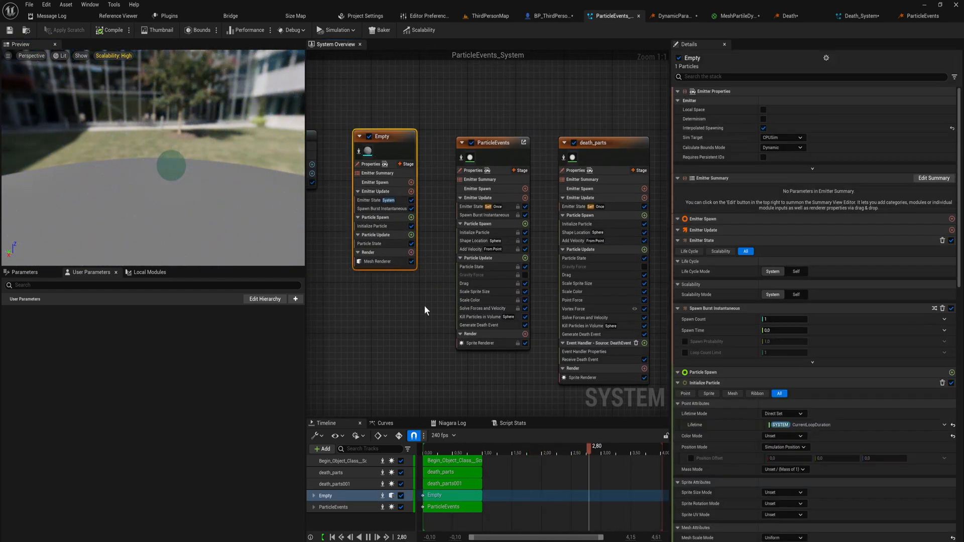
left_click(382, 217)
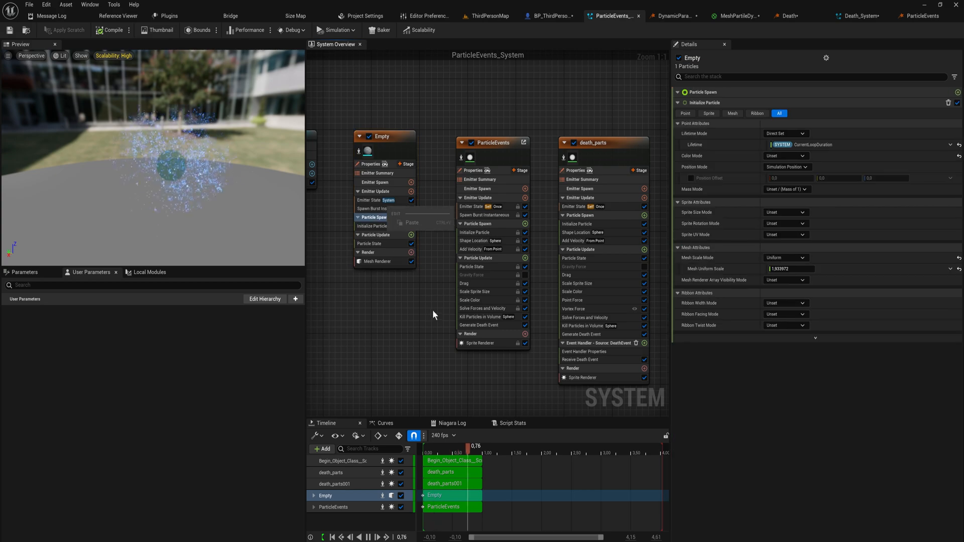
right_click_drag(432, 309, 375, 302)
Review the ParticleEvents emitter's Kill Particles in Volume and Sprite Renderer settings and view the effect in the preview
left_click(447, 127)
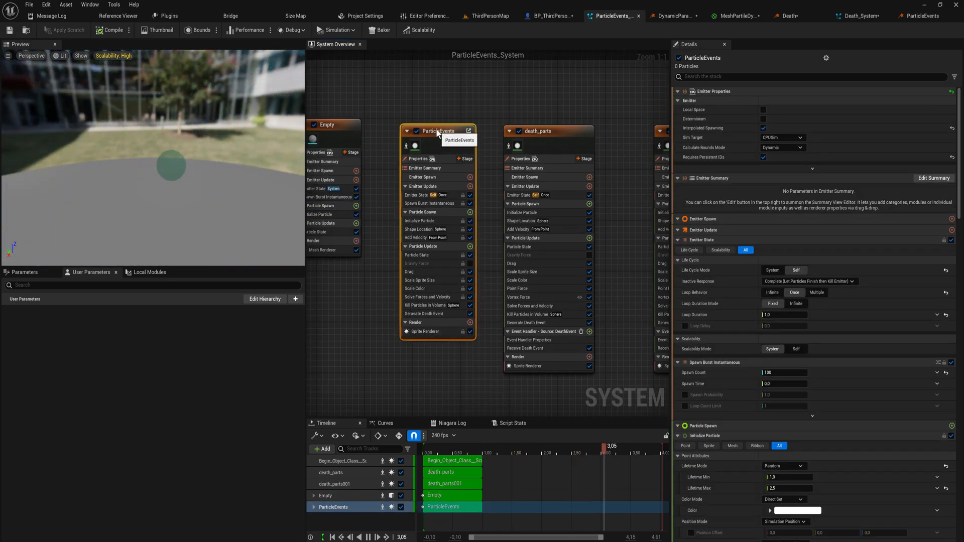
left_click_drag(438, 129, 428, 125)
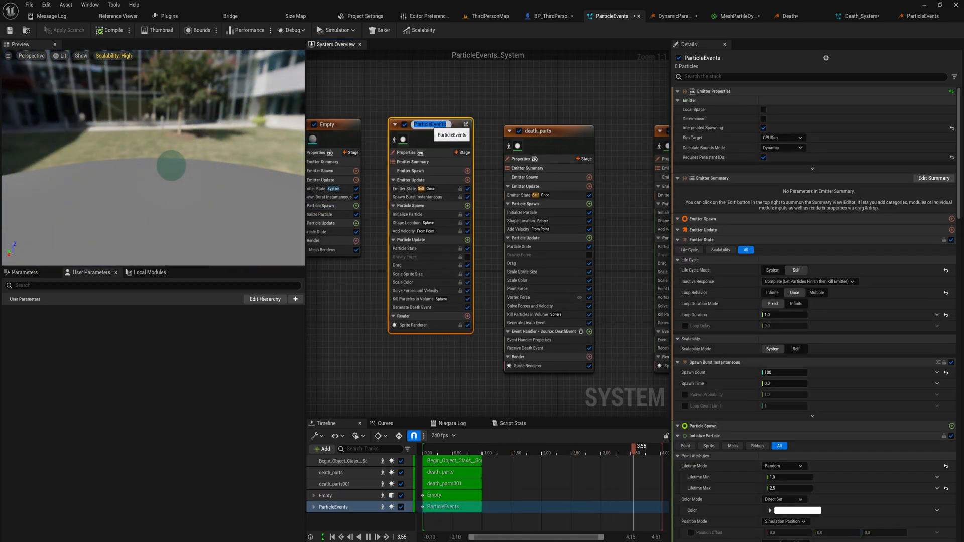
left_click(417, 300)
left_click(417, 300)
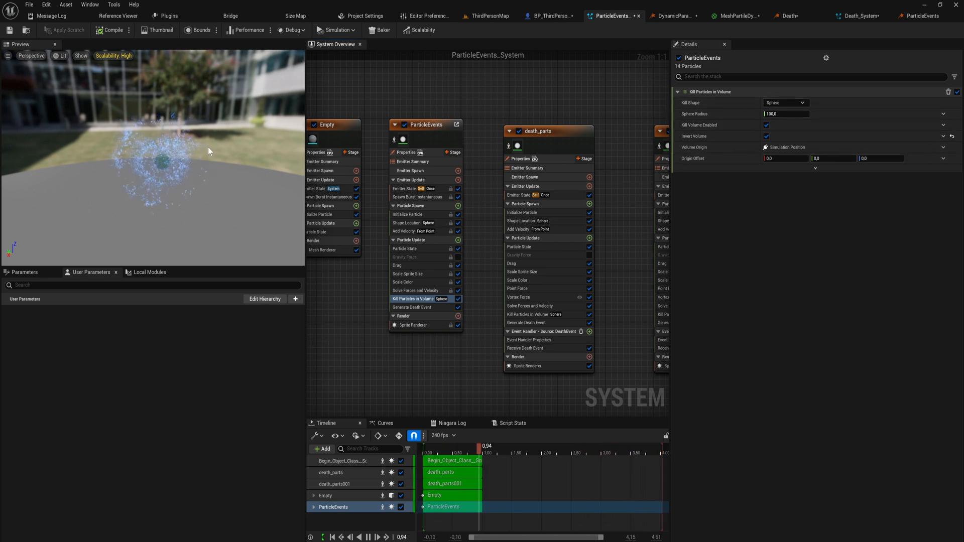
left_click_drag(208, 147, 264, 203)
left_click(444, 325)
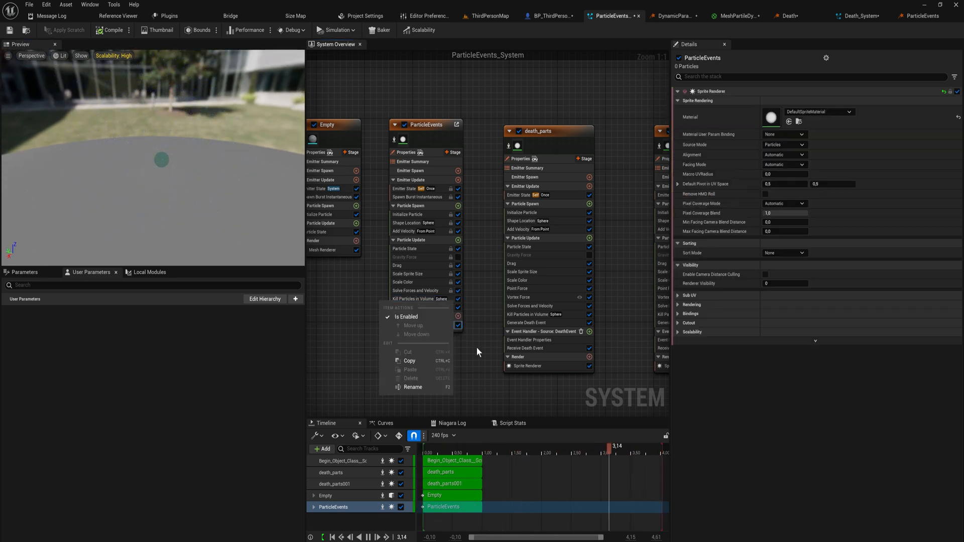
Compare the Kill Particles in Volume settings of the death_parts and death_parts001 emitters and view the remaining emitter in the chain
left_click_drag(484, 389, 573, 175)
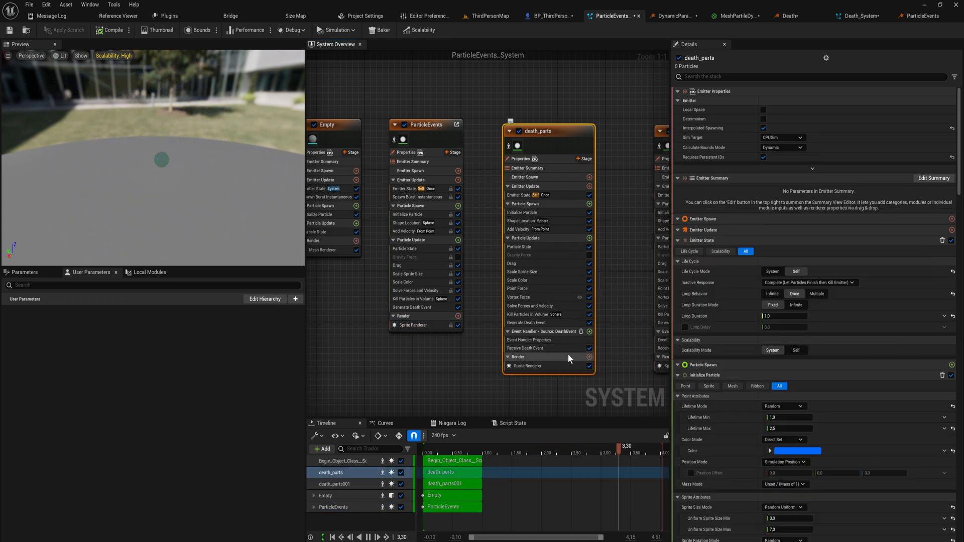
left_click(567, 316)
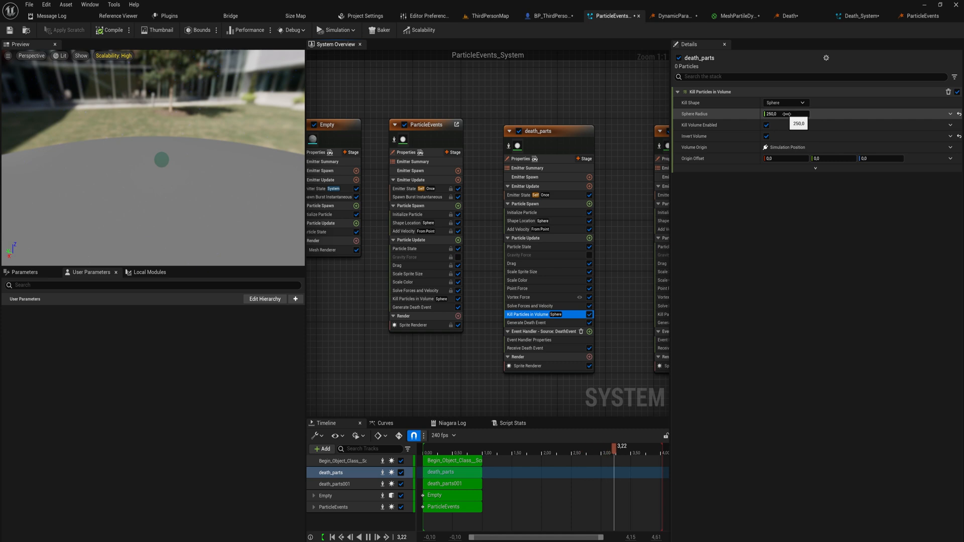
right_click_drag(612, 260, 393, 261)
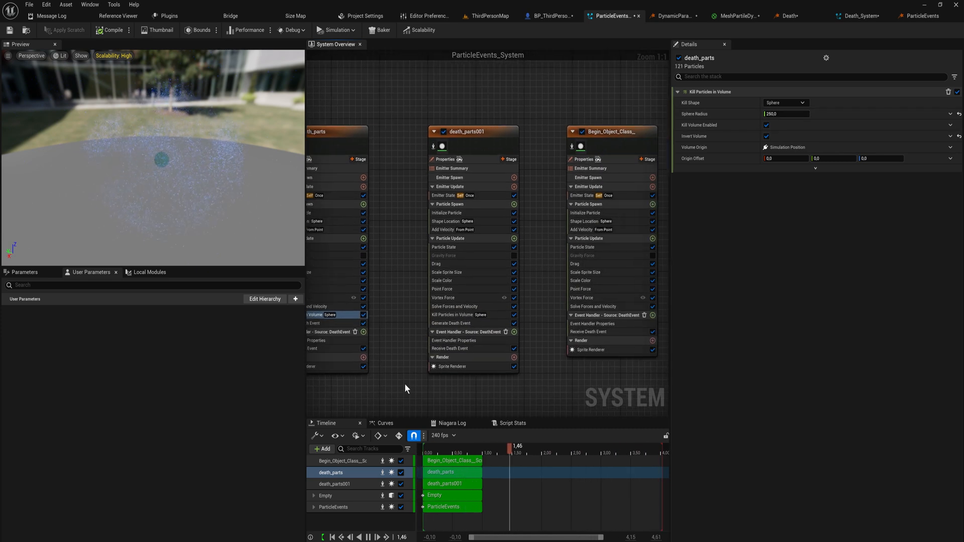
left_click_drag(405, 385, 514, 176)
left_click_drag(524, 140, 522, 139)
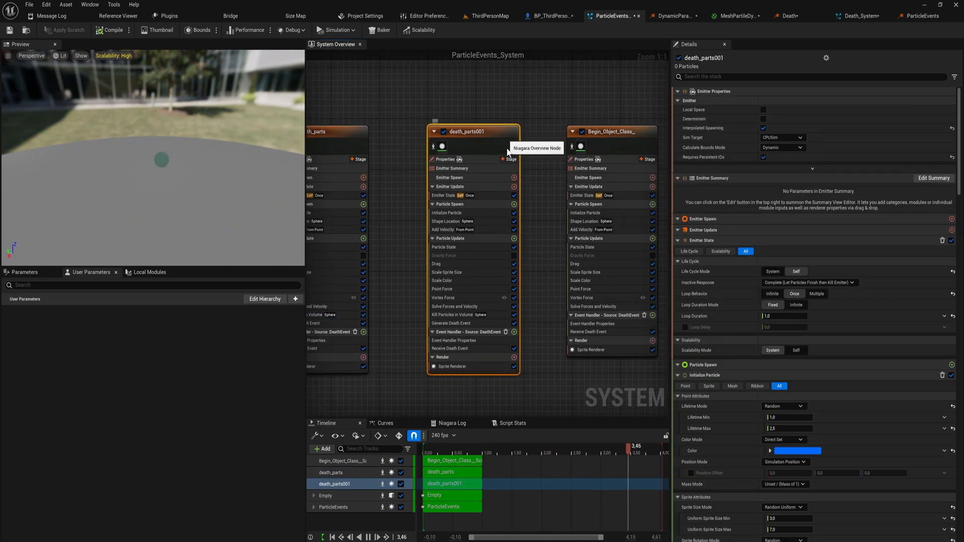
mouse_move(480, 325)
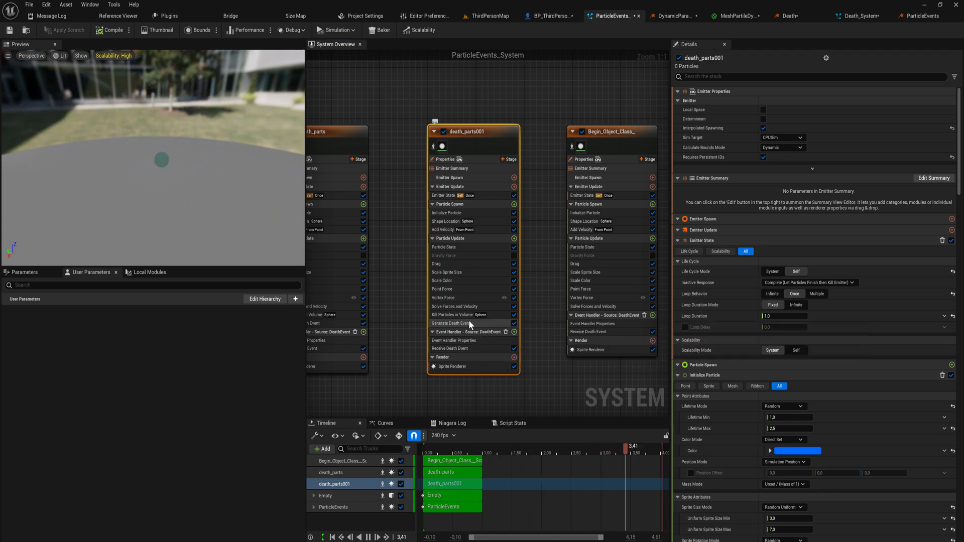
left_click(464, 315)
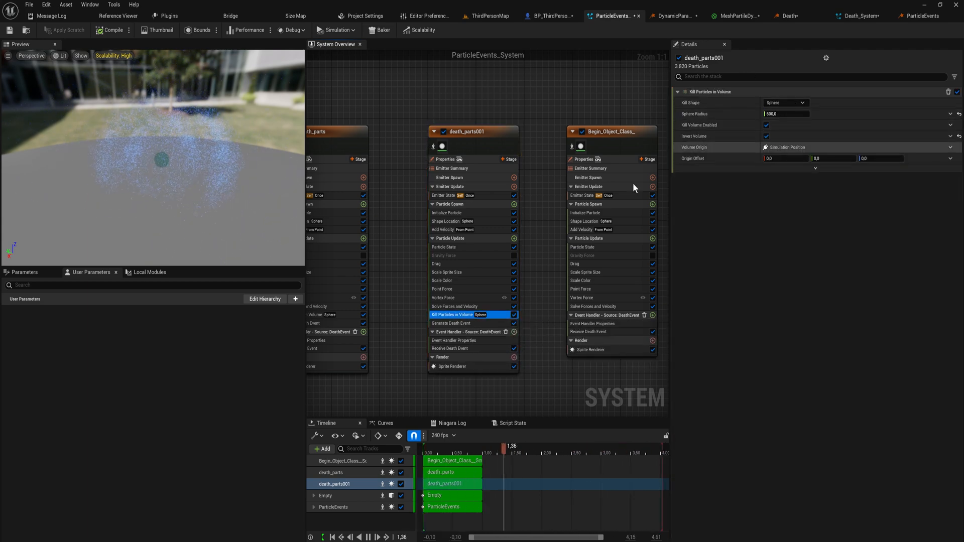
right_click_drag(497, 243, 450, 245)
scroll(451, 245, "down", 2)
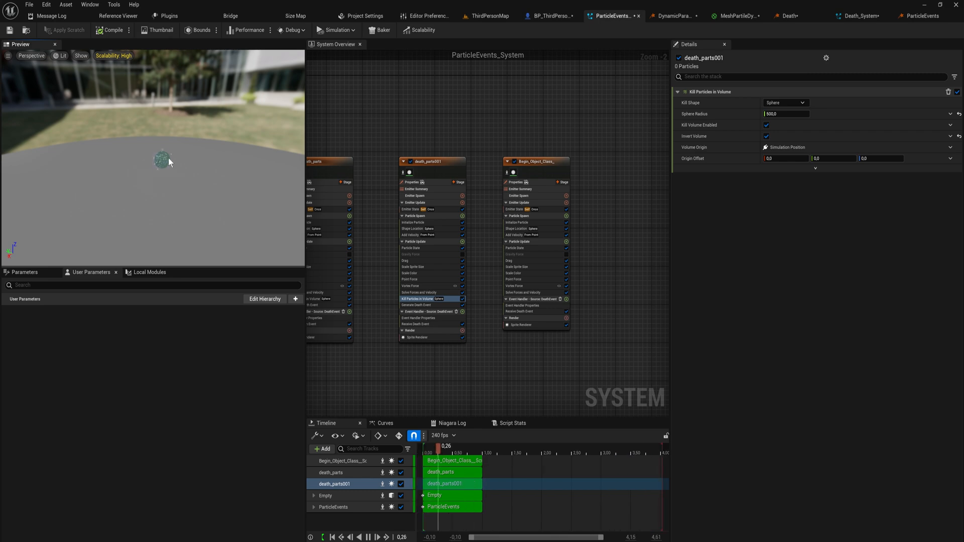
Place ParticleEvents_System in the ThirdPersonMap level above the far walls and duplicate it into four more copies nearby
left_click(486, 14)
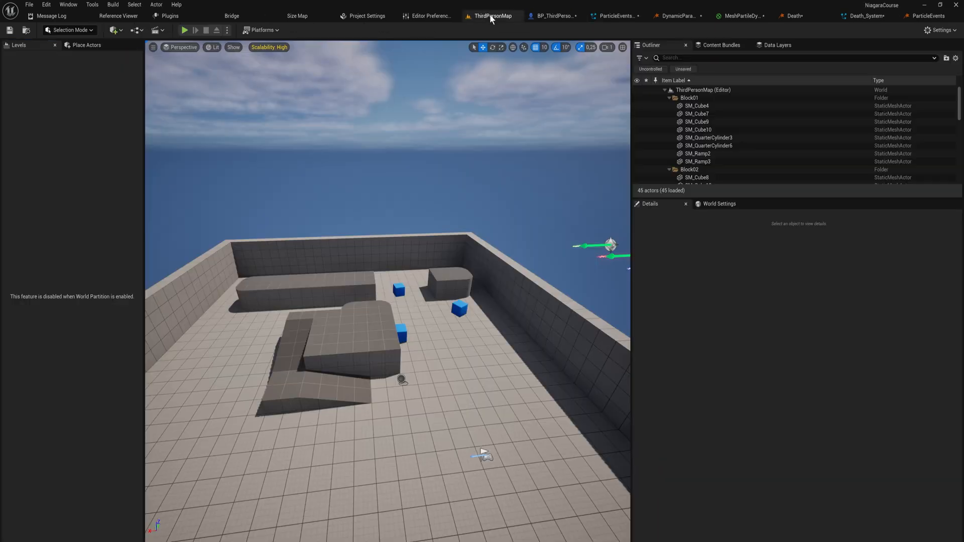
key("ctrl+space")
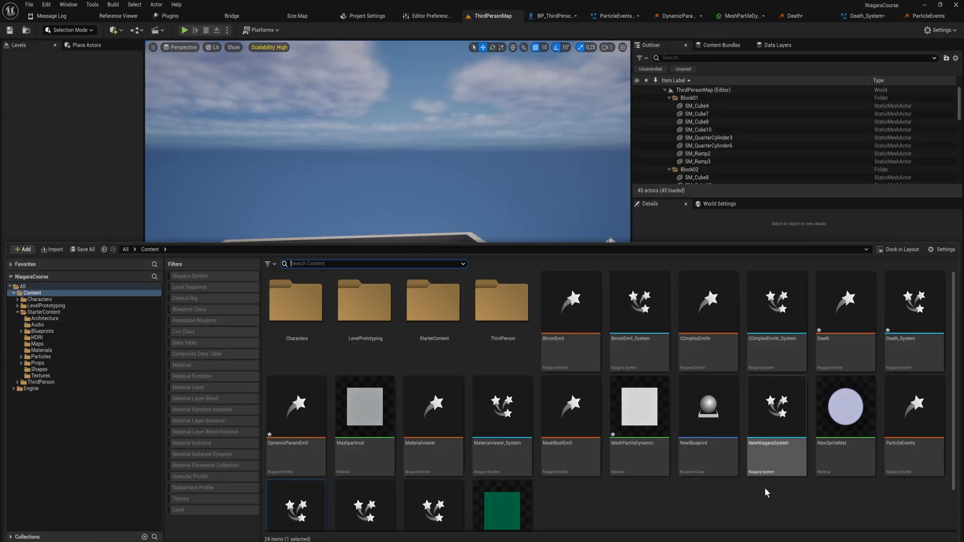
scroll(351, 490, "down", 3)
left_click_drag(304, 481, 345, 215)
right_click_drag(346, 215, 352, 243)
mouse_move(542, 284)
right_mouse_down()
mouse_move(533, 281)
mouse_move(542, 283)
right_mouse_up()
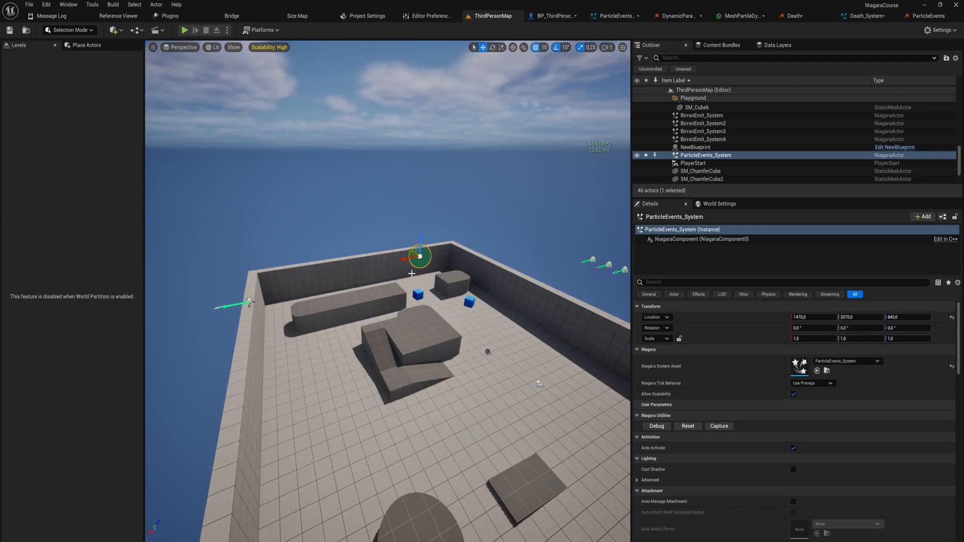
left_click_drag(405, 258, 303, 237, "alt")
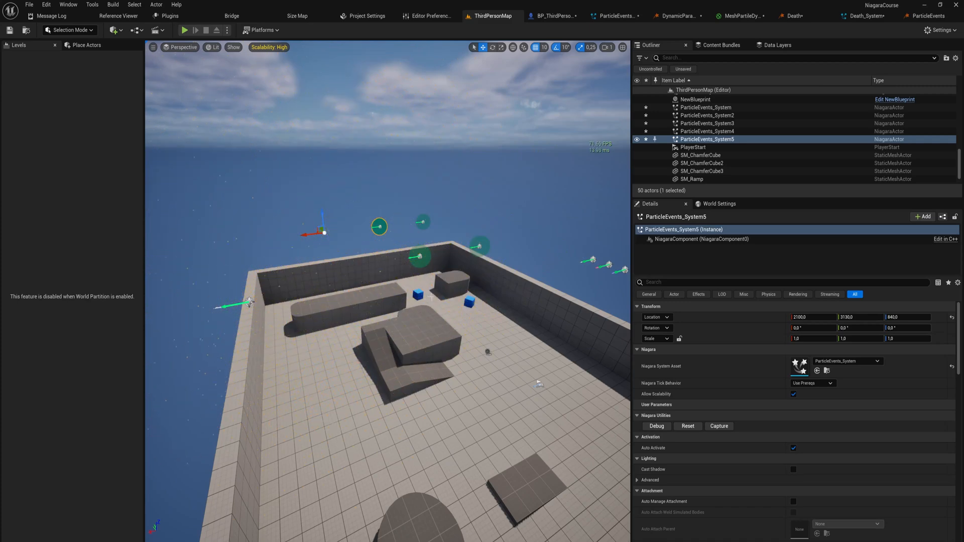
Select all five ParticleEvents_System actors, save all changes, and switch their Auto Activate off and back on
left_click(380, 228, "ctrl")
left_click(422, 222, "ctrl")
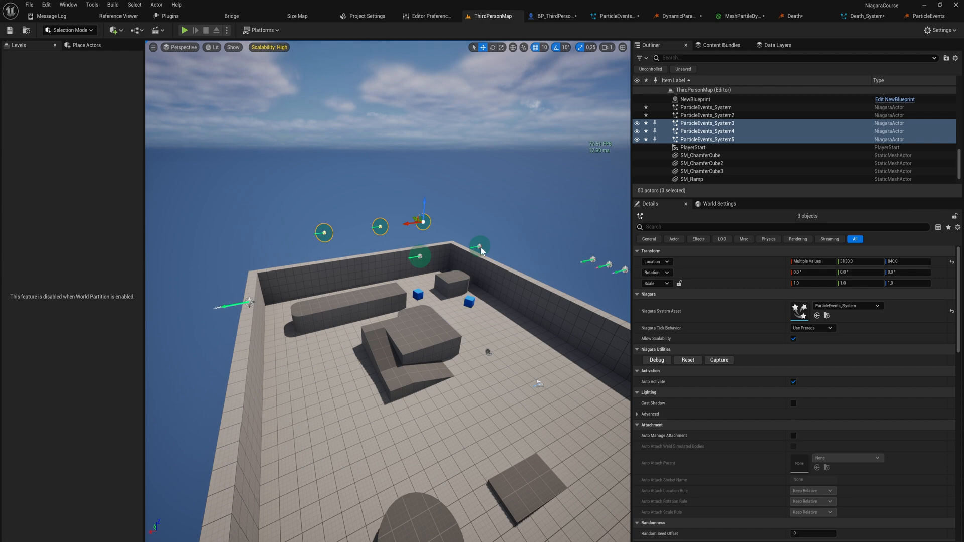
left_click(480, 247, "ctrl")
left_click(421, 257, "ctrl")
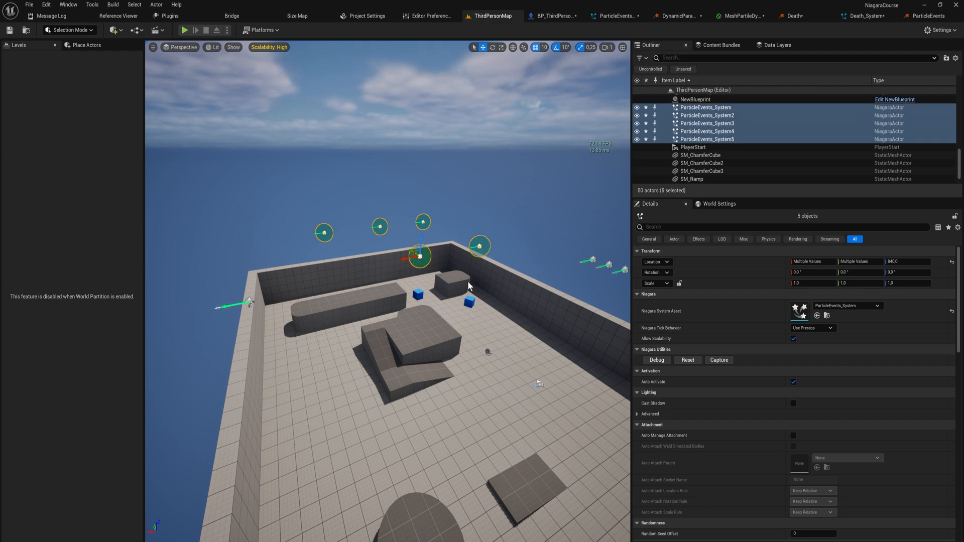
key("ctrl+shift+s")
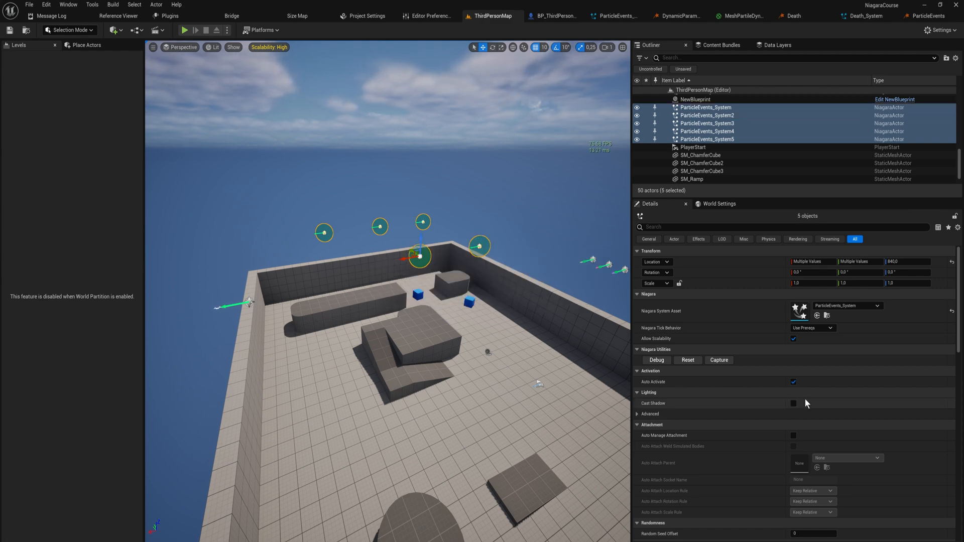
left_click(793, 382)
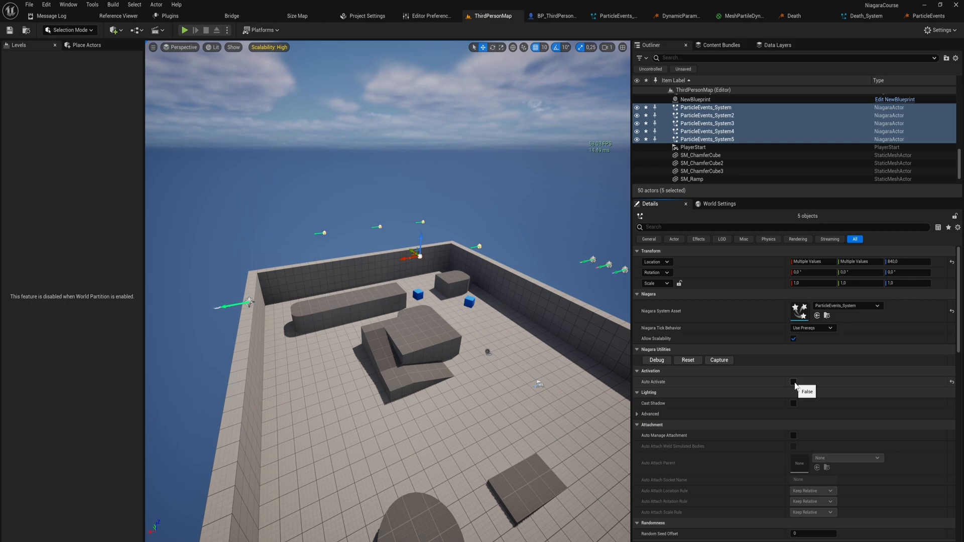
left_click(793, 382)
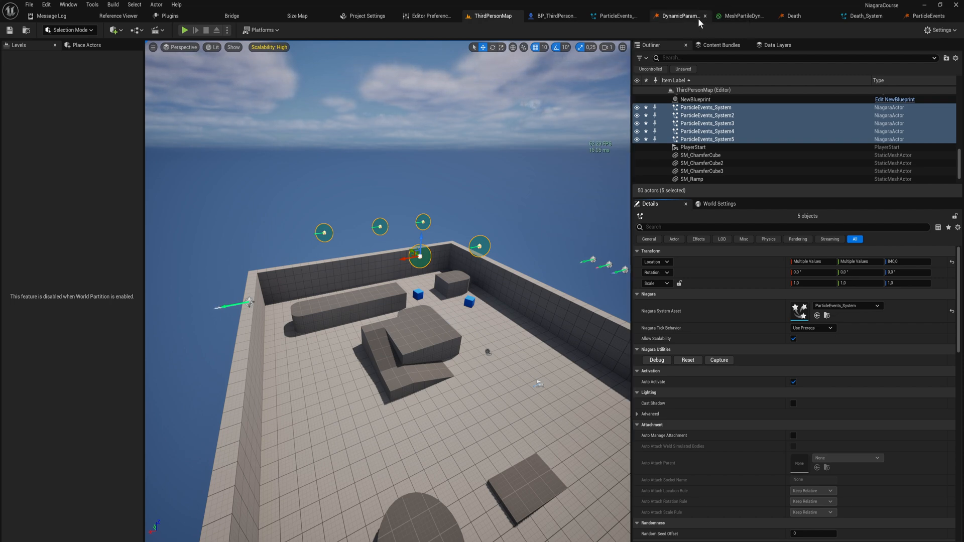
Look through the open ParticleEvents and Death emitters, and review the Initialize Particle settings of ParticleEvents in ParticleEvents_System
left_click(921, 19)
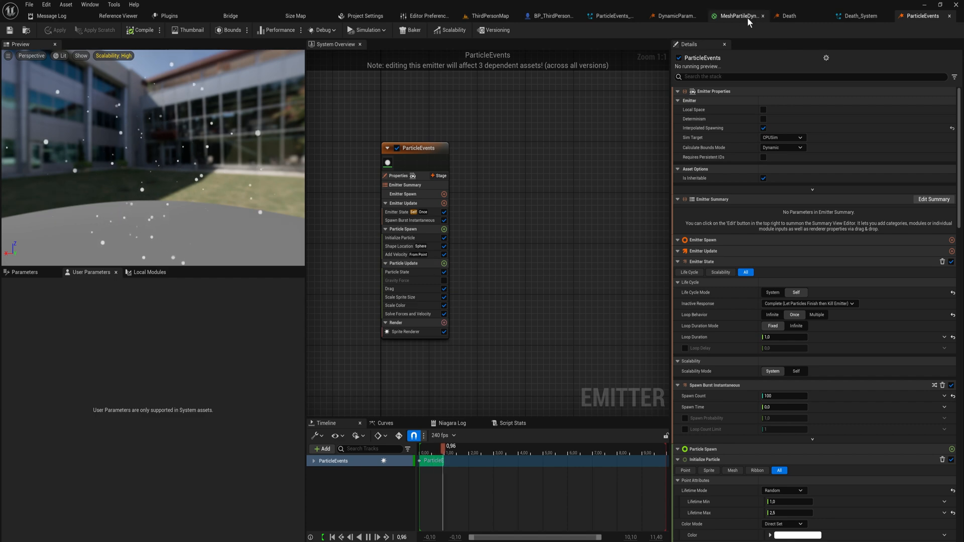
left_click(678, 16)
left_click(782, 19)
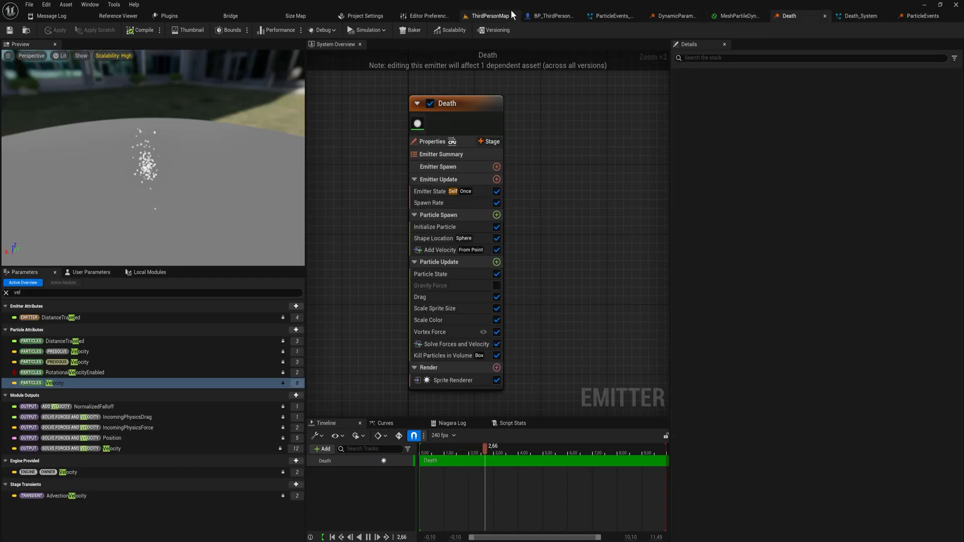
left_click(611, 16)
left_click(528, 233)
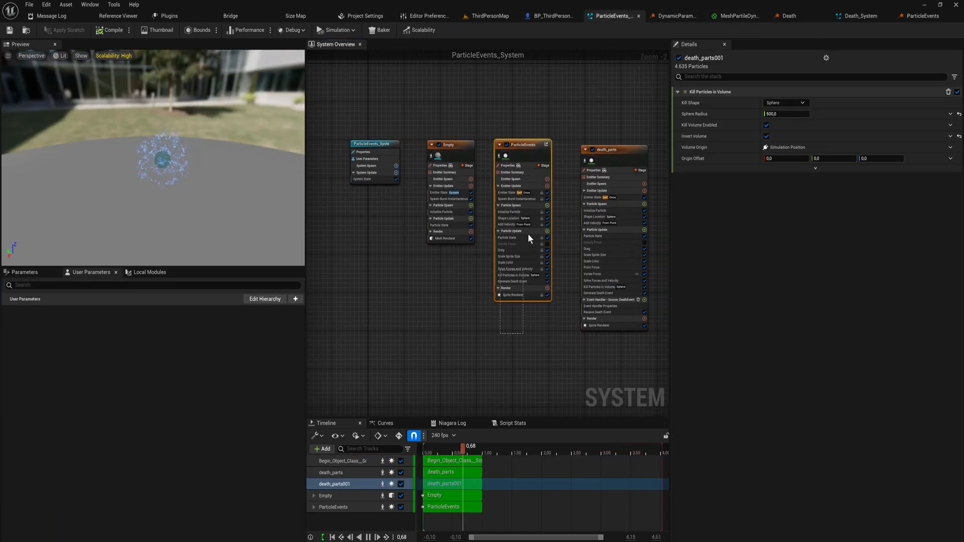
left_click(526, 211)
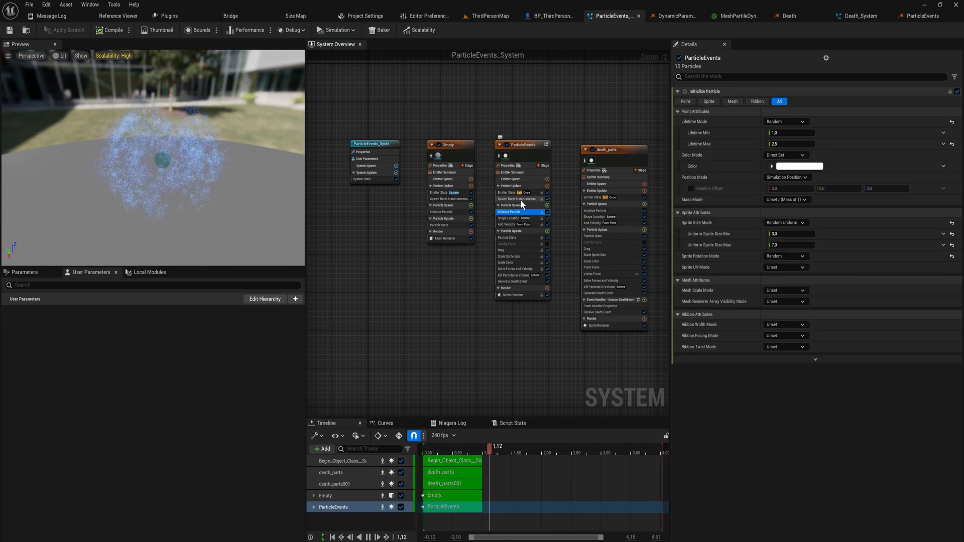
Review the Generate Death Event module of ParticleEvents and walk through the death_parts, death_parts001 and final emitters of the chain
left_click(520, 199)
right_click_drag(513, 281, 452, 275)
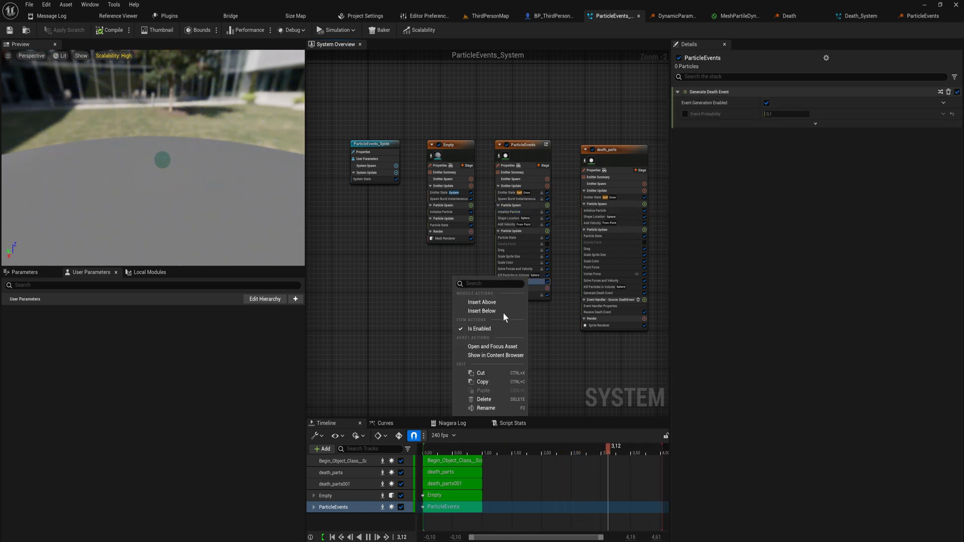
right_click_drag(602, 122, 480, 135)
left_click_drag(478, 135, 522, 369)
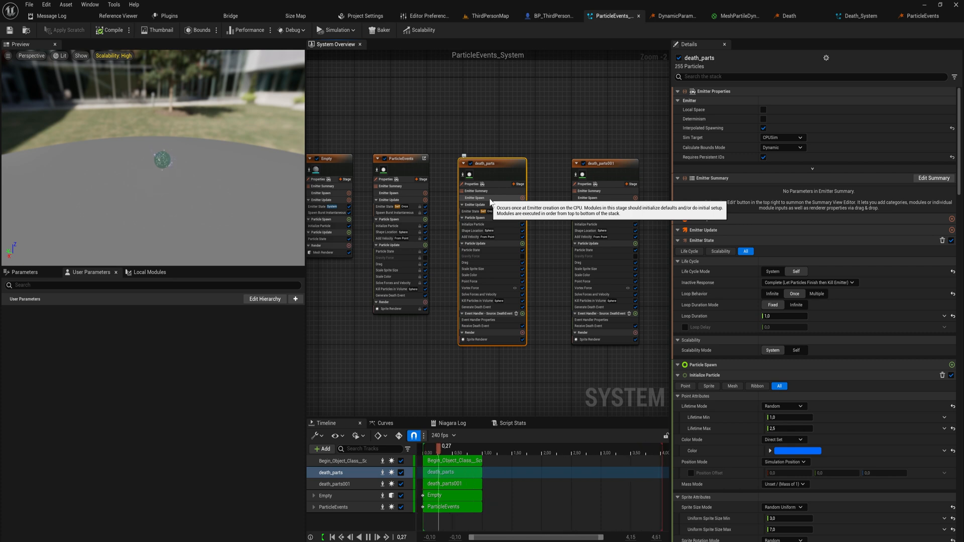
right_click_drag(565, 163, 470, 168)
mouse_move(480, 139)
left_mouse_down()
mouse_move(528, 331)
mouse_move(545, 357)
left_mouse_up()
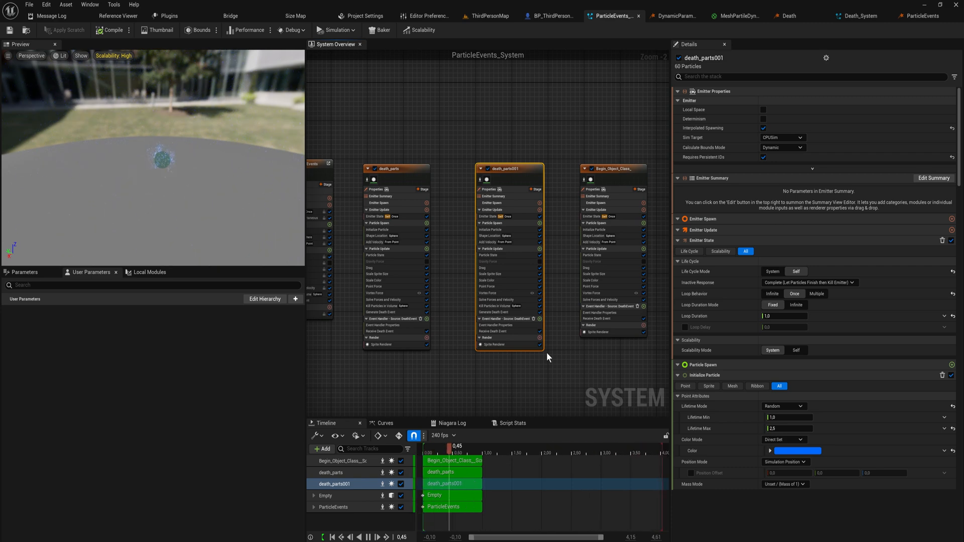
right_click_drag(564, 356, 454, 344)
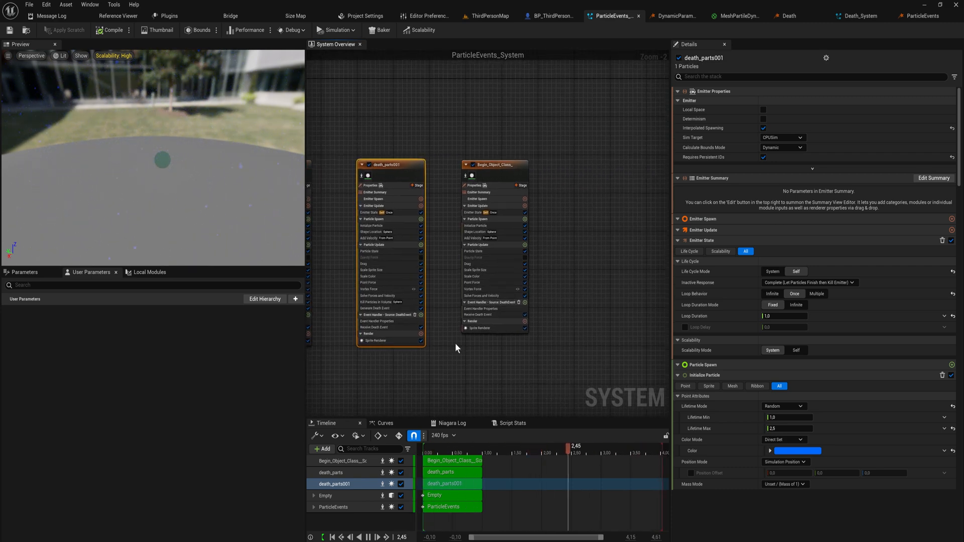
left_click_drag(455, 343, 543, 168)
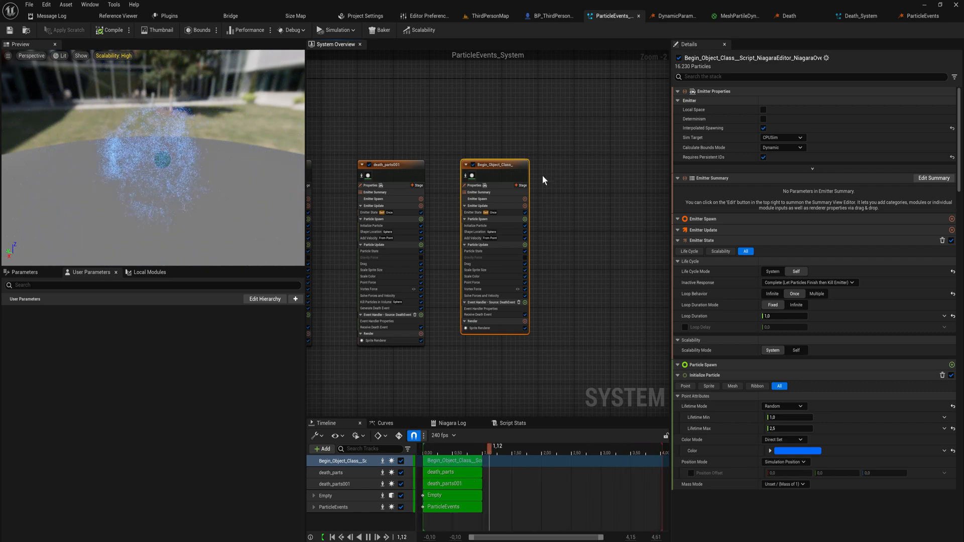
scroll(544, 216, "down", 1)
scroll(544, 216, "down", 1)
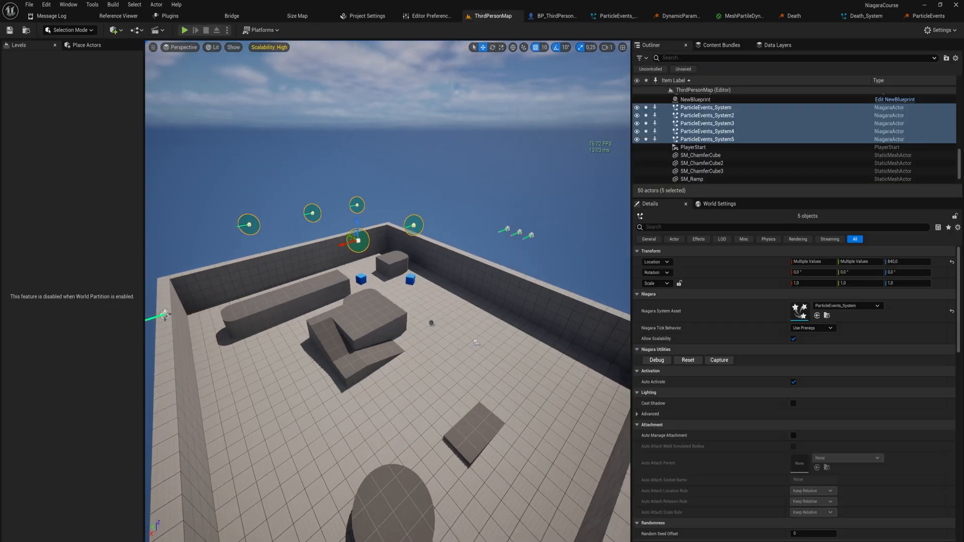
Delete the five selected ParticleEvents_System actors from the ThirdPersonMap level
right_click_drag(495, 181, 474, 174)
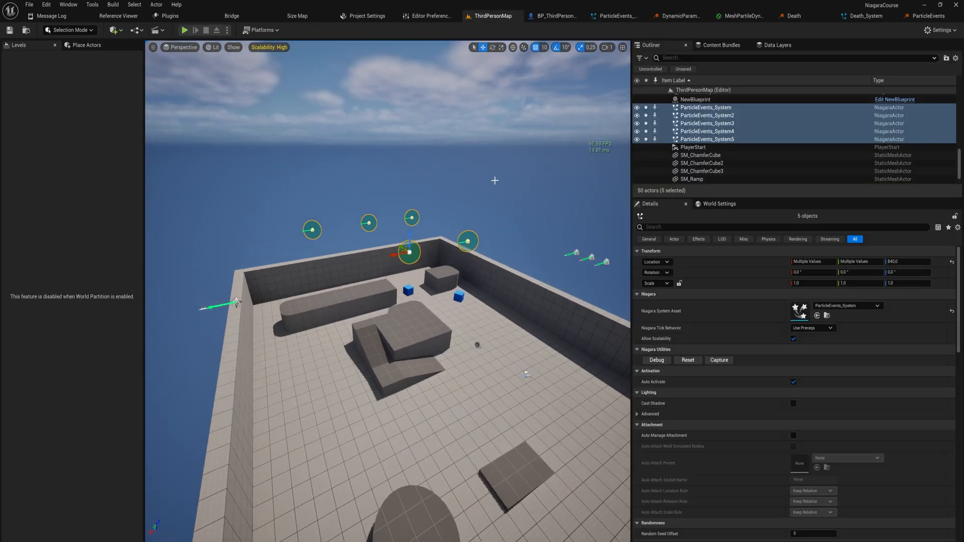
right_click_drag(486, 253, 508, 260)
key("Delete")
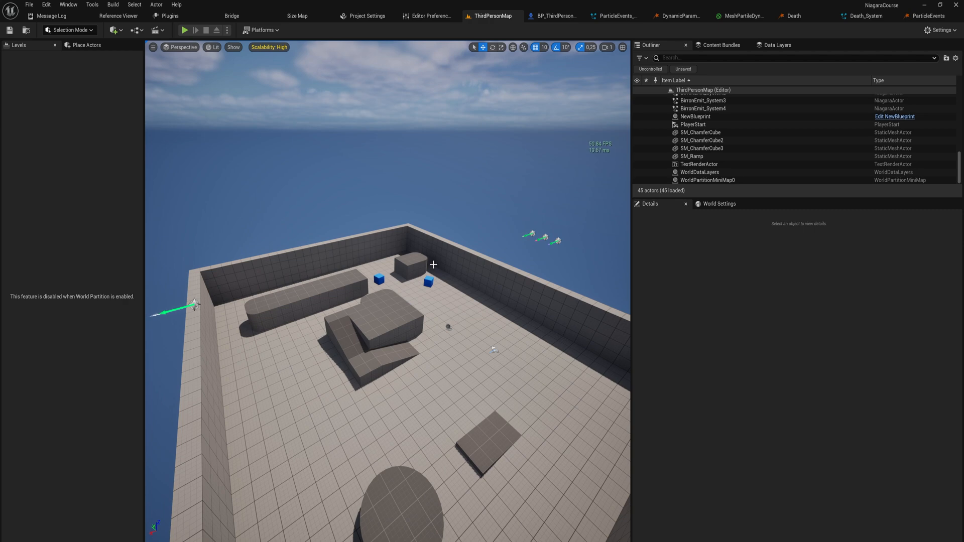
Open the ParticleEvents_SystemCol Niagara System and look over its ParticleEvents and death_parts emitters
key("ctrl+space")
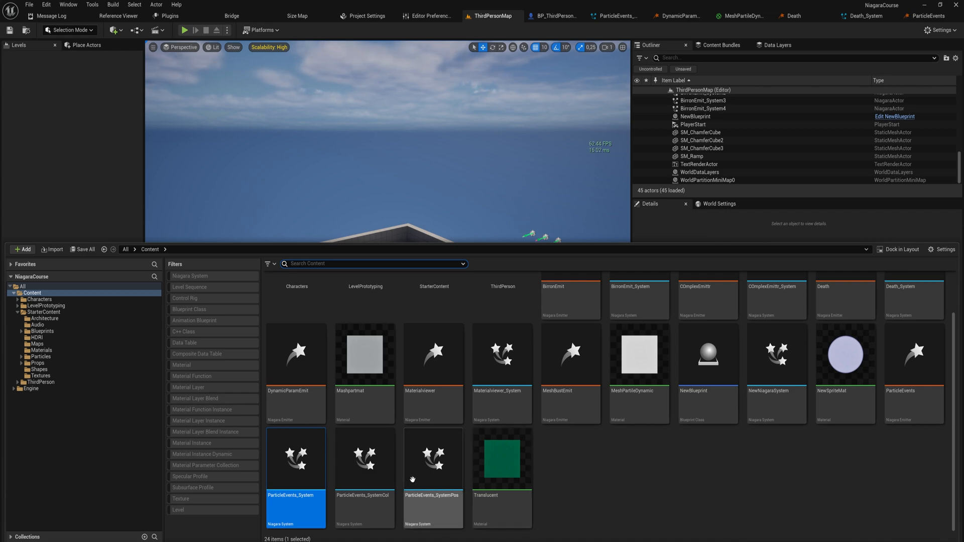
left_click(377, 471)
double_click(379, 471)
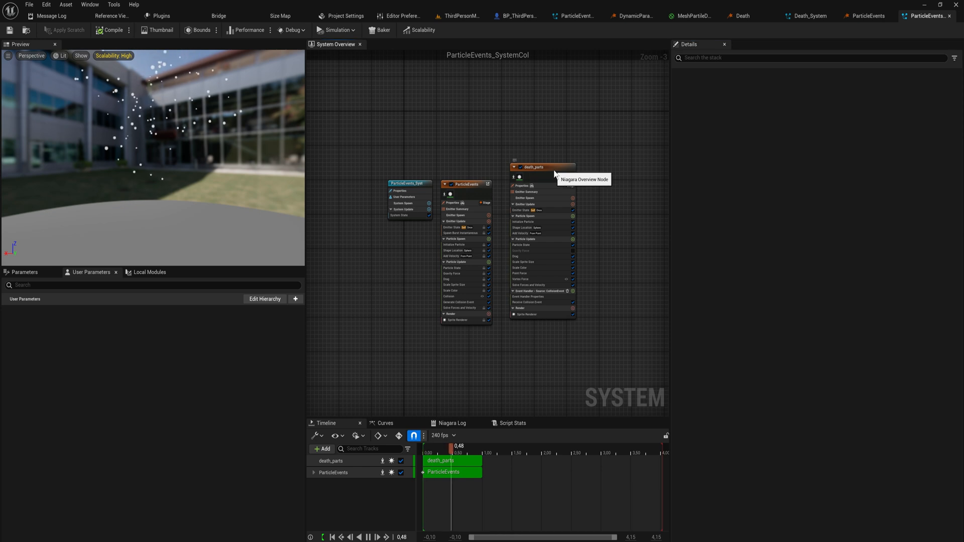
left_click(558, 173)
left_click(474, 189)
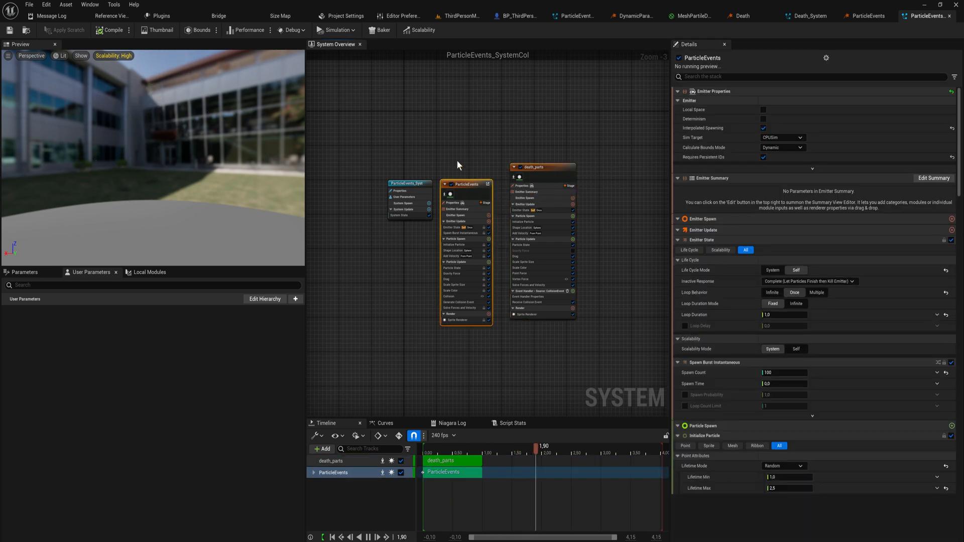
left_click(544, 165)
scroll(480, 311, "up", 3)
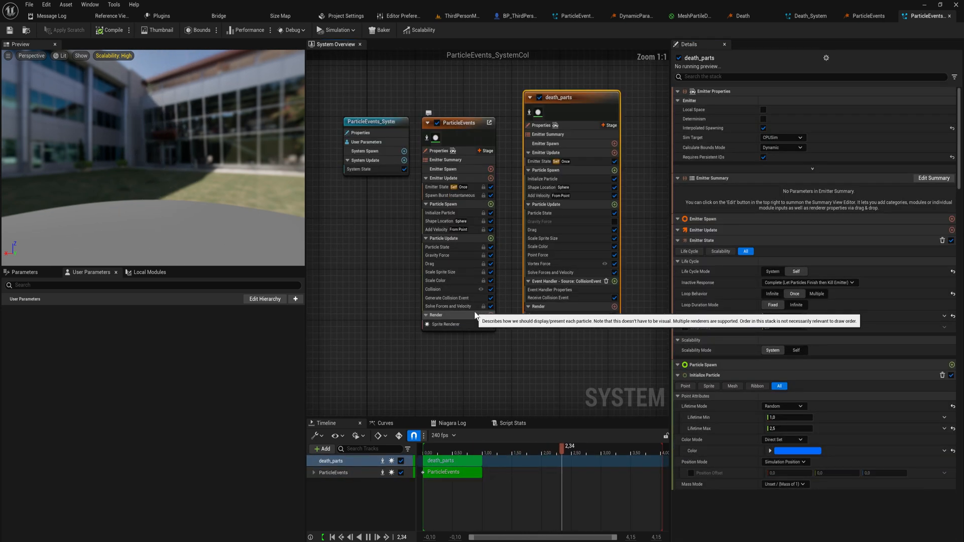
Review the Generate Collision Event and Collision settings of ParticleEvents, plus the Event Handler Properties and Receive Collision Event settings of death_parts
left_click(448, 299)
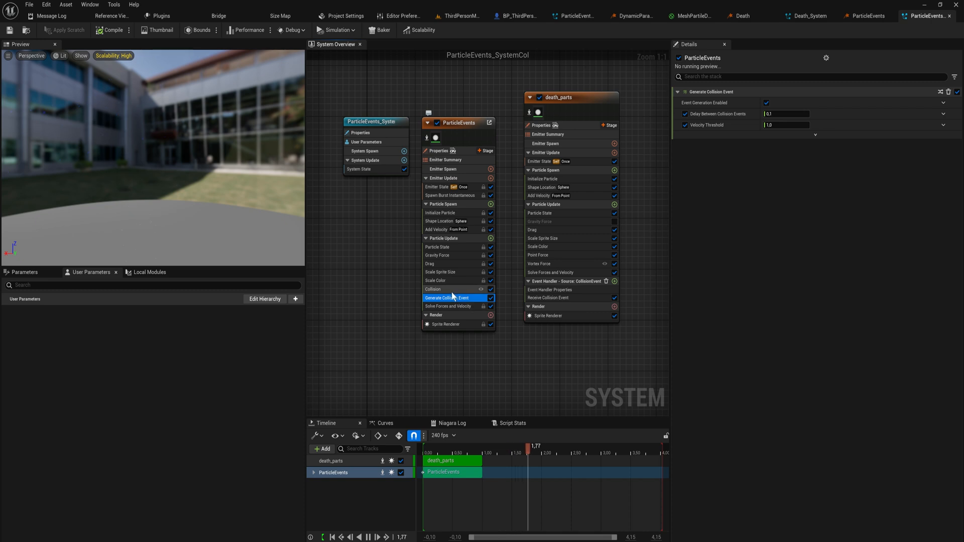
left_click(438, 290)
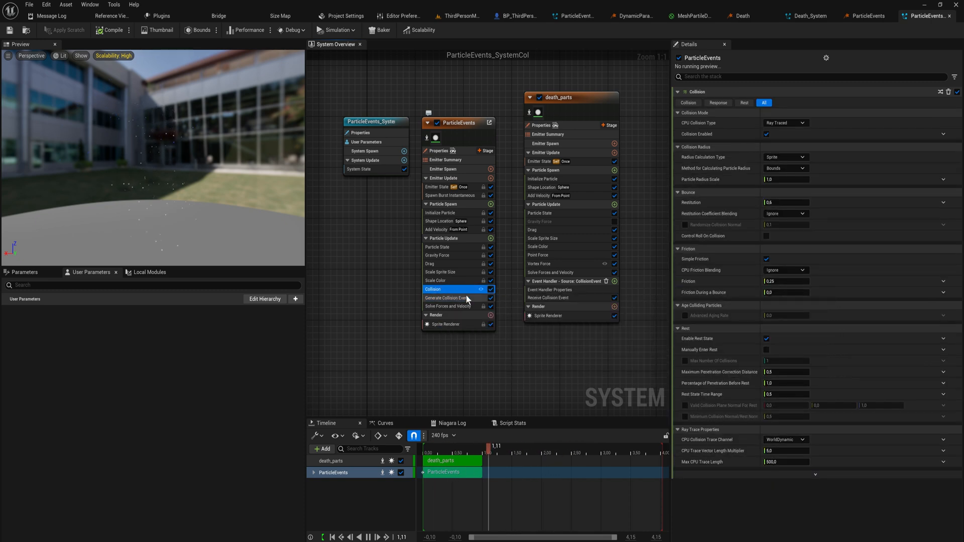
right_click_drag(526, 341, 421, 339)
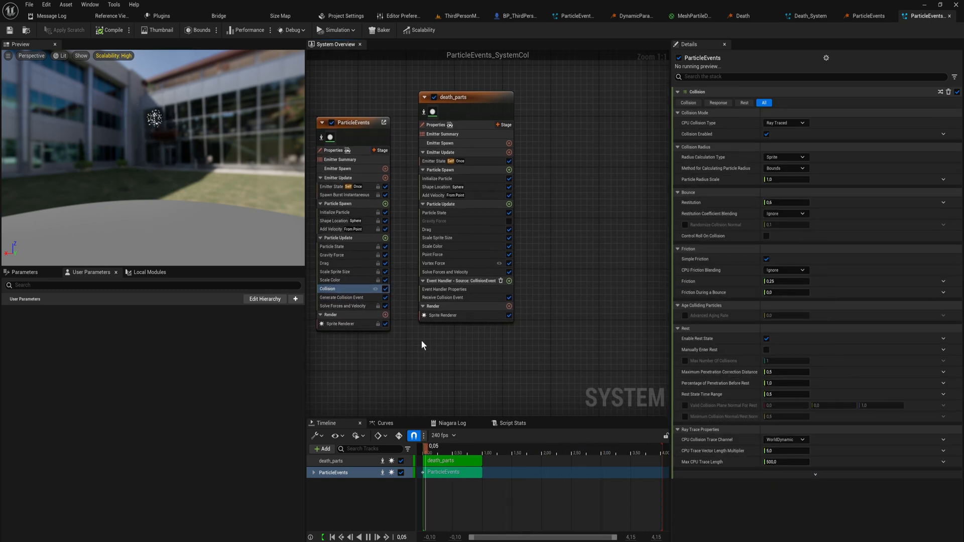
left_click(464, 291)
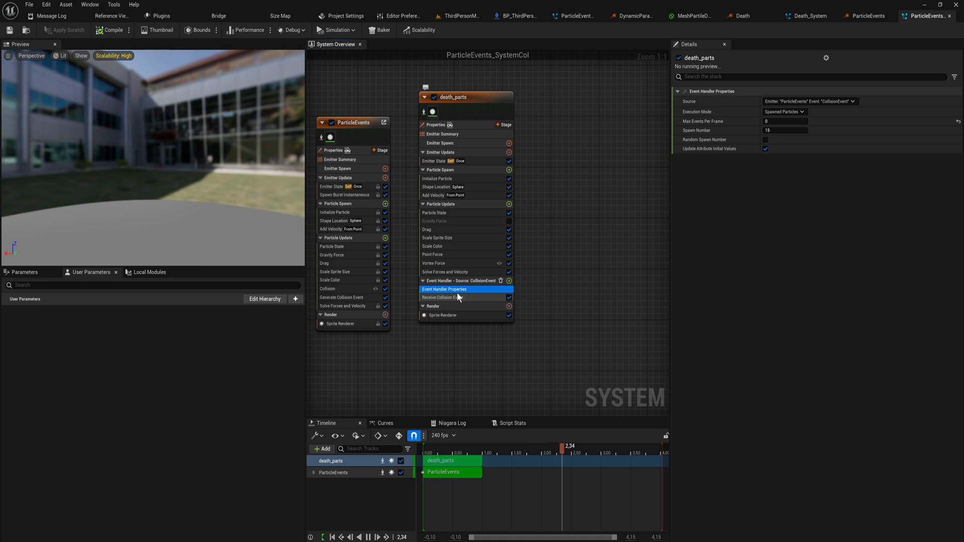
left_click(816, 102)
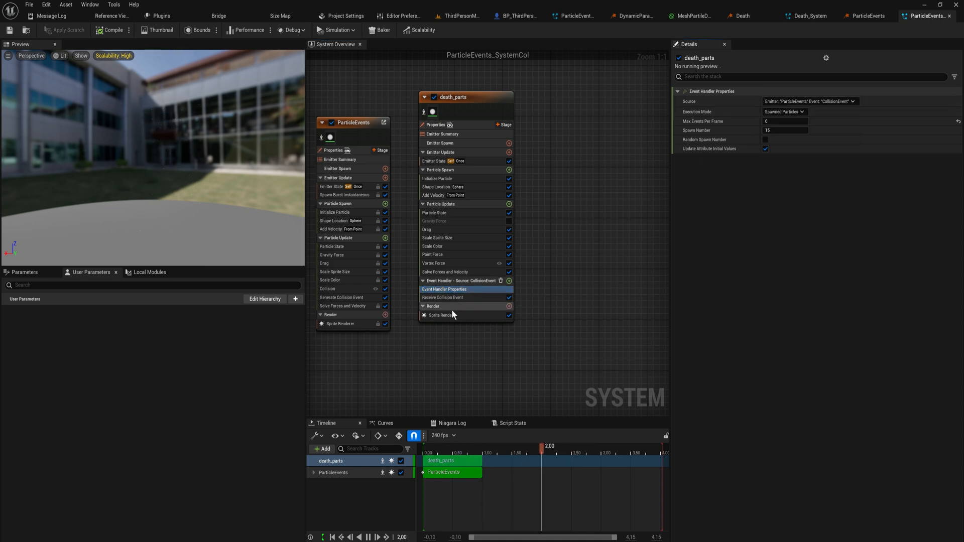
left_click(442, 297)
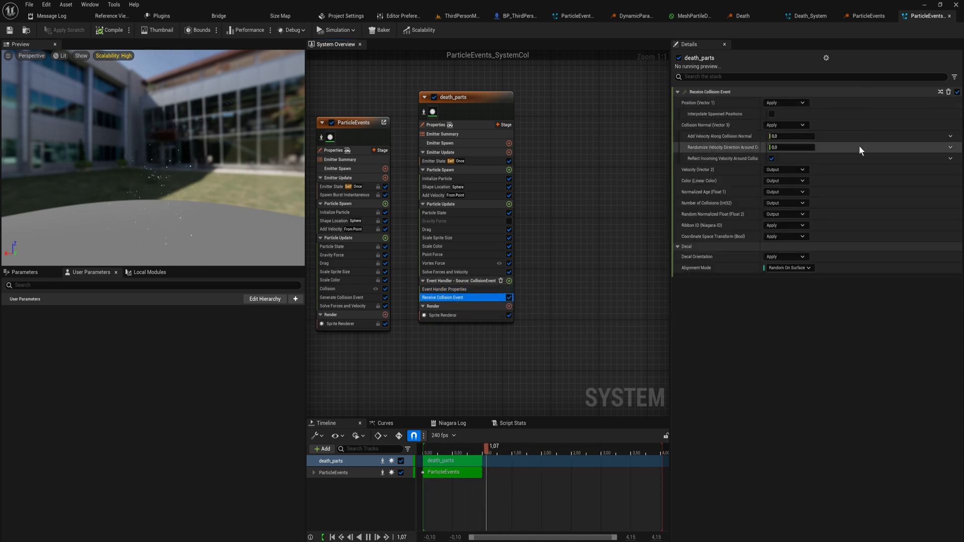
mouse_move(685, 104)
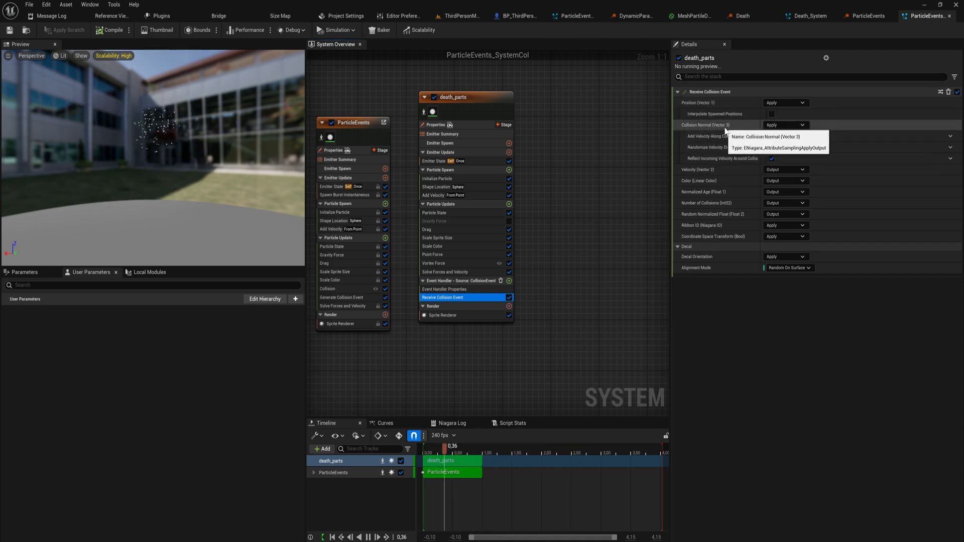
mouse_move(833, 178)
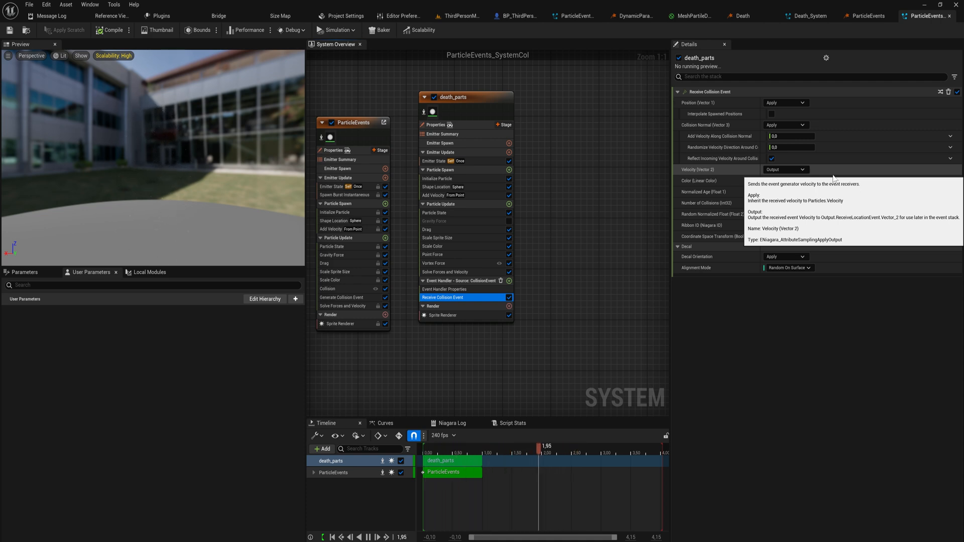
Reposition the death_parts emitter node slightly farther from ParticleEvents in the system overview
left_click(481, 257)
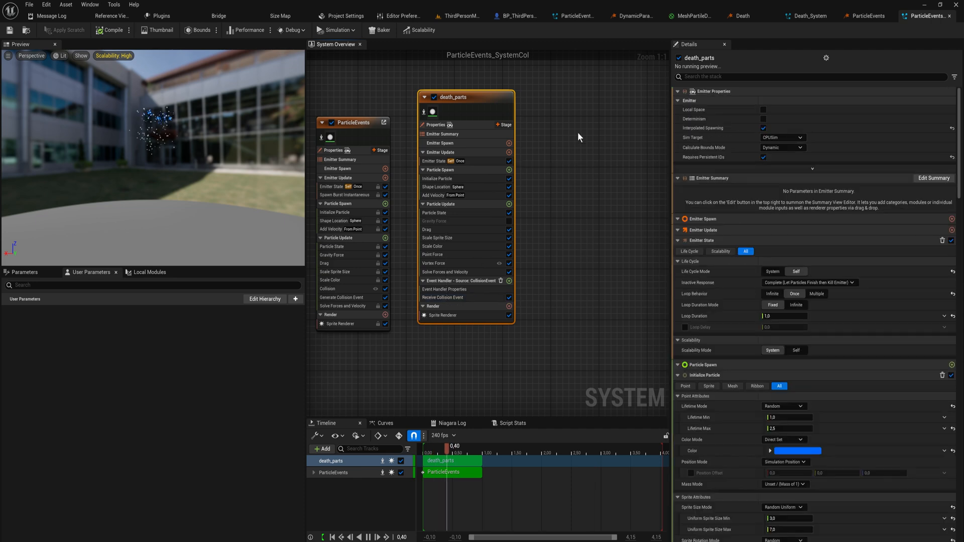
mouse_move(499, 106)
left_mouse_down()
mouse_move(554, 134)
mouse_move(517, 137)
left_mouse_up()
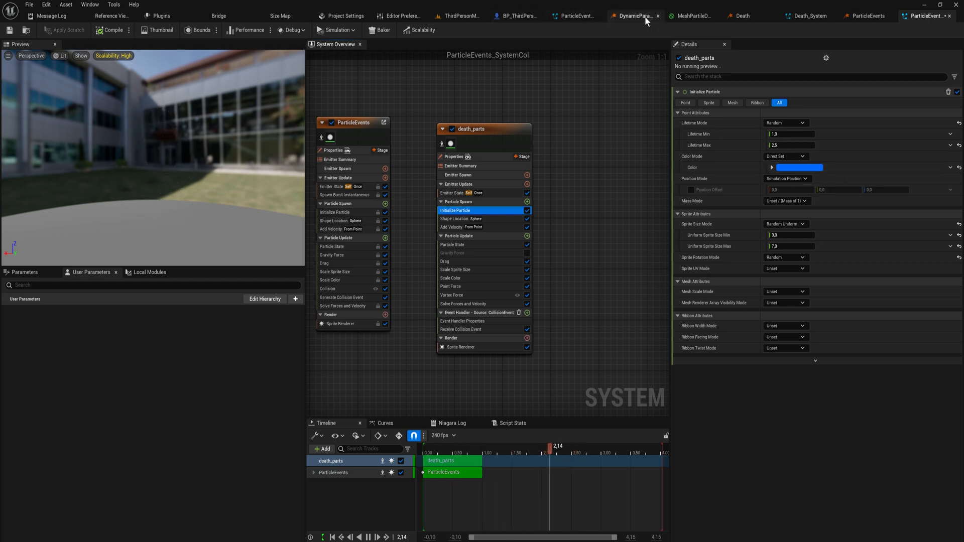
Try to delete the Spawn Burst Instantaneous module of the ParticleEvents emitter, and disable it instead
right_click_drag(424, 190, 518, 193)
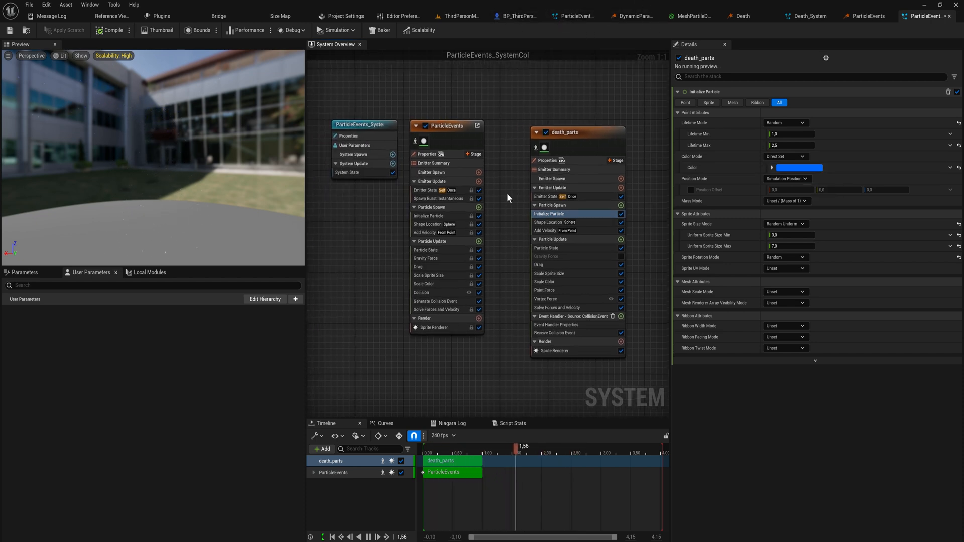
left_click(454, 198)
key("Delete")
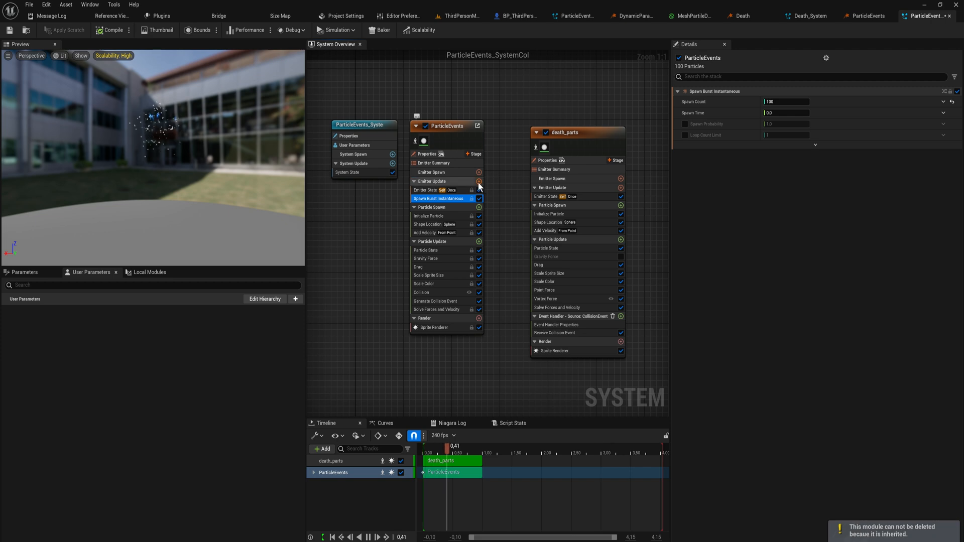
left_click(479, 199)
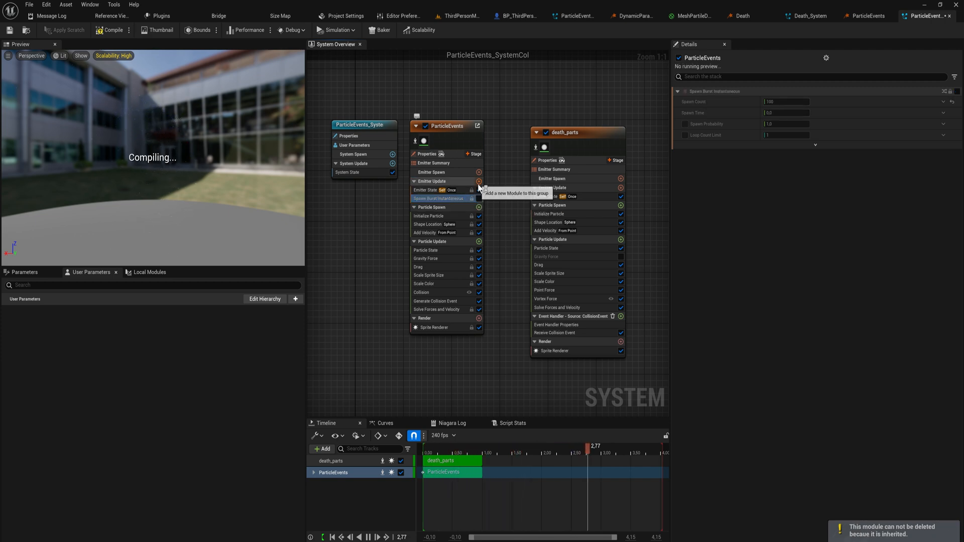
Add a Spawn Rate module to the Emitter Update group of ParticleEvents, set SpawnRate to 50, and compile the system
left_click(479, 181)
type("spawn")
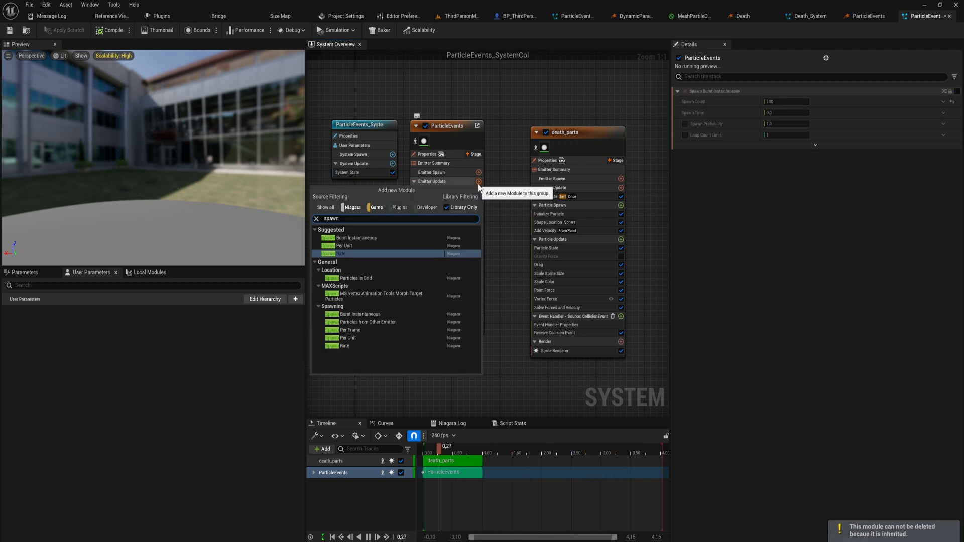
key("Return")
left_click(786, 102)
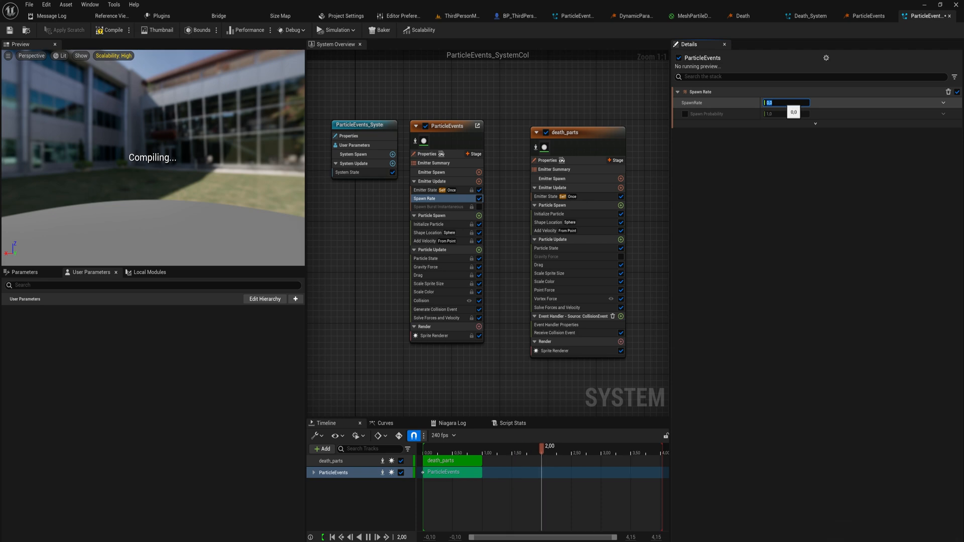
type("50")
key("Return")
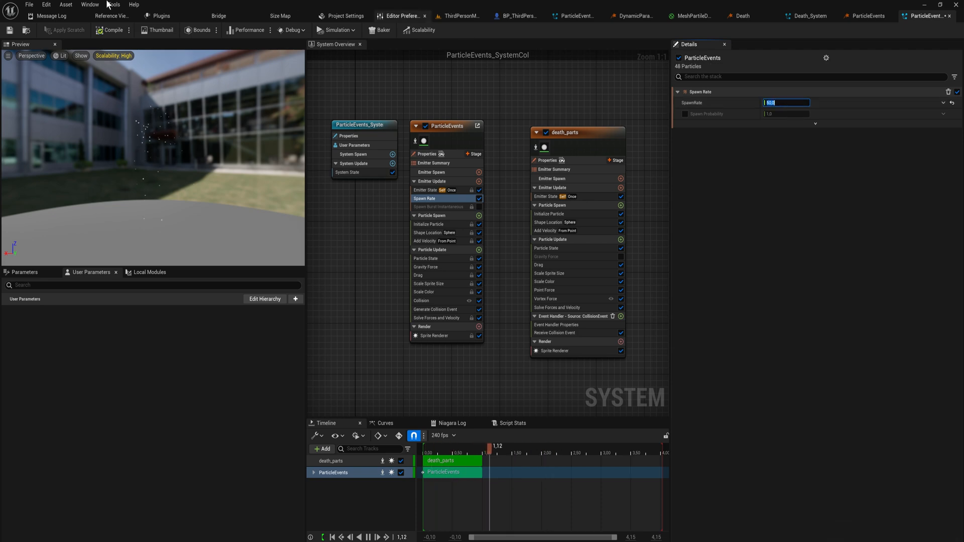
left_click(109, 30)
Check the colliding particles in the ThirdPersonMap level and return to the ParticleEvents_SystemCol system
left_click(460, 16)
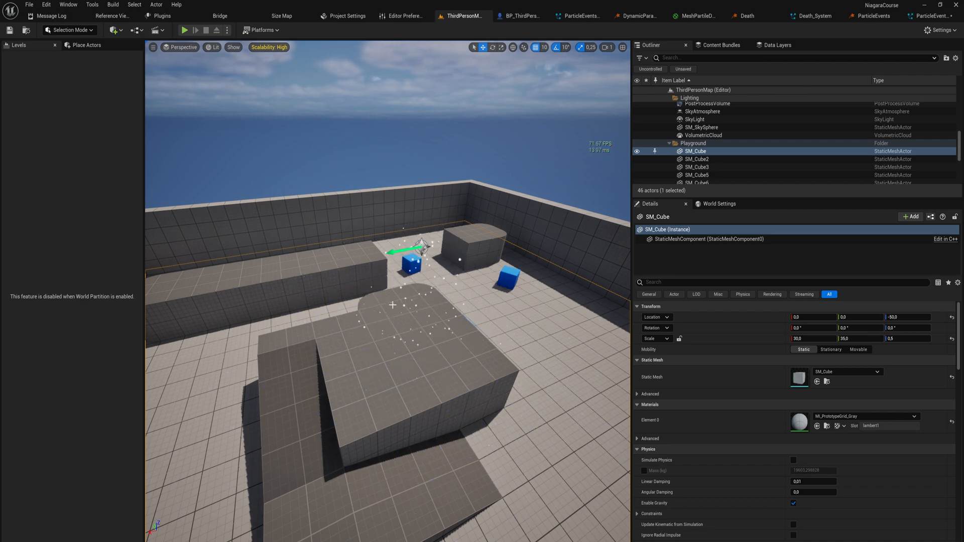
left_click(922, 15)
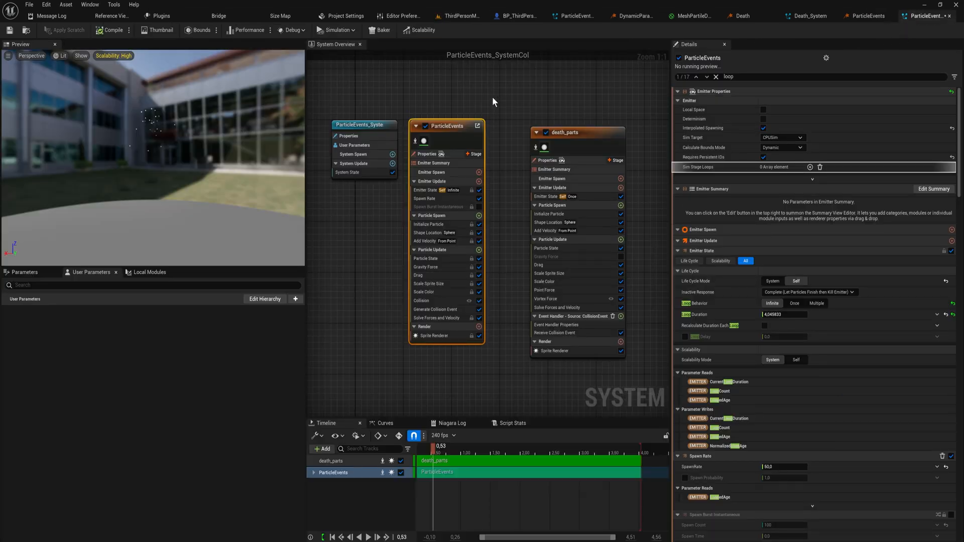
Set the Loop Behavior of the death_parts emitter to Infinite and compile ParticleEvents_SystemCol
left_click_drag(494, 93, 416, 360)
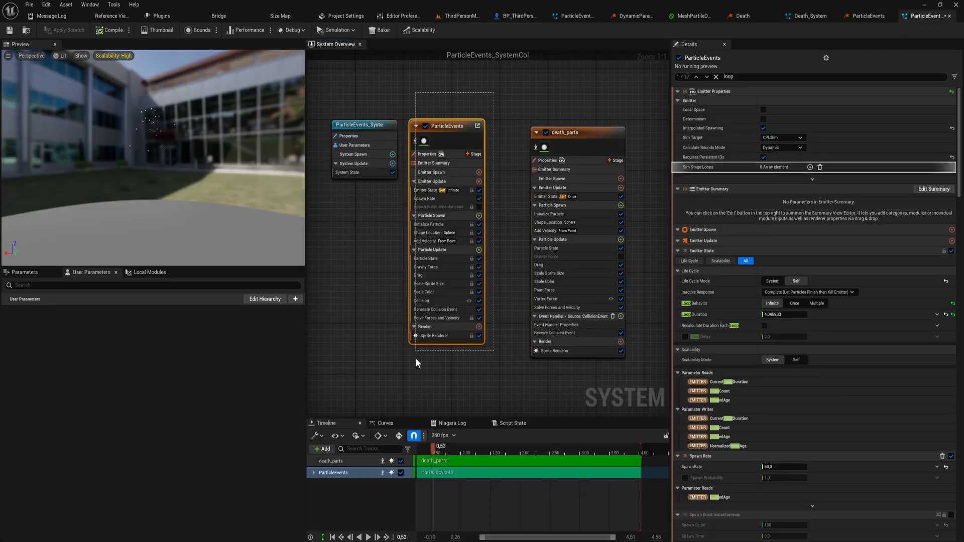
left_click(601, 139)
left_click(773, 304)
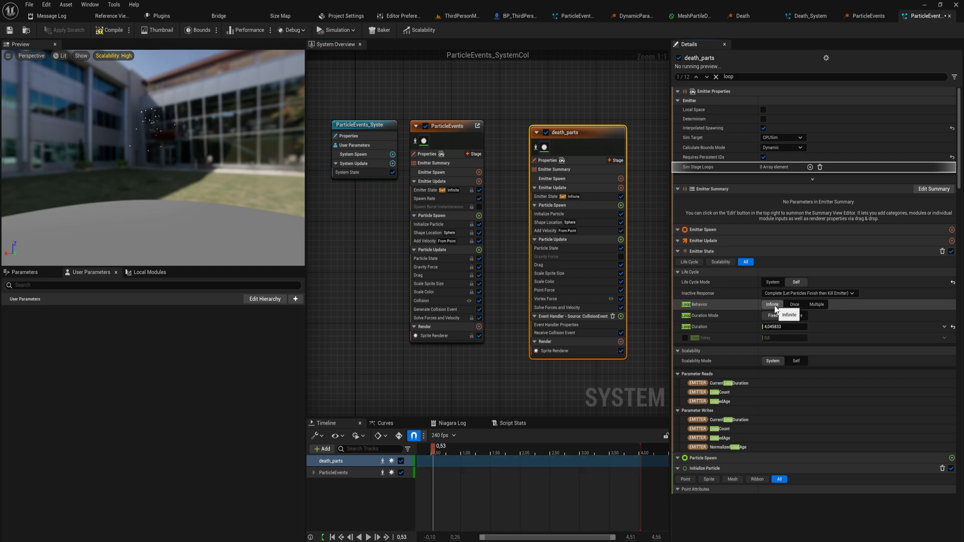
left_click(111, 31)
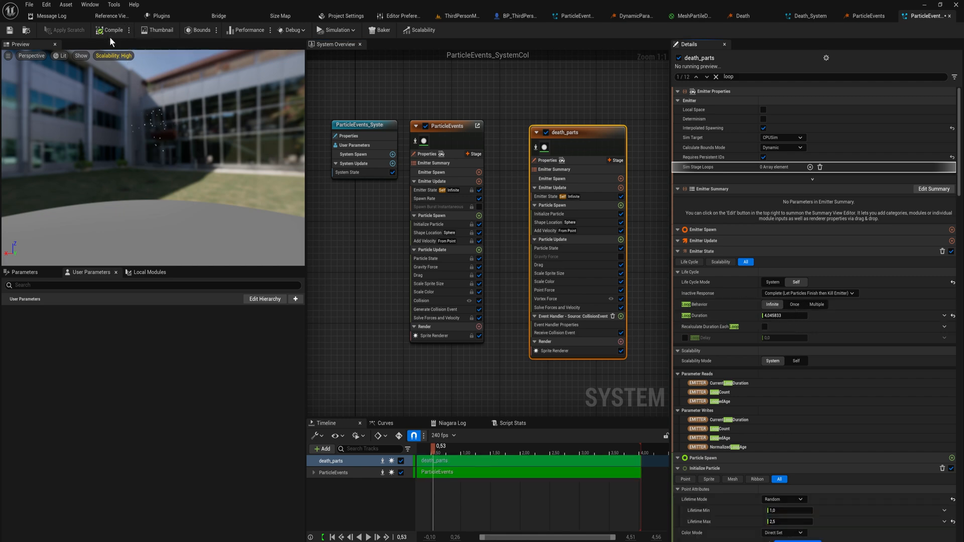
Check the looping collision particles in the ThirdPersonMap level and open the ParticleEvents_SystemPos Niagara system from the Content folder
left_click(457, 15)
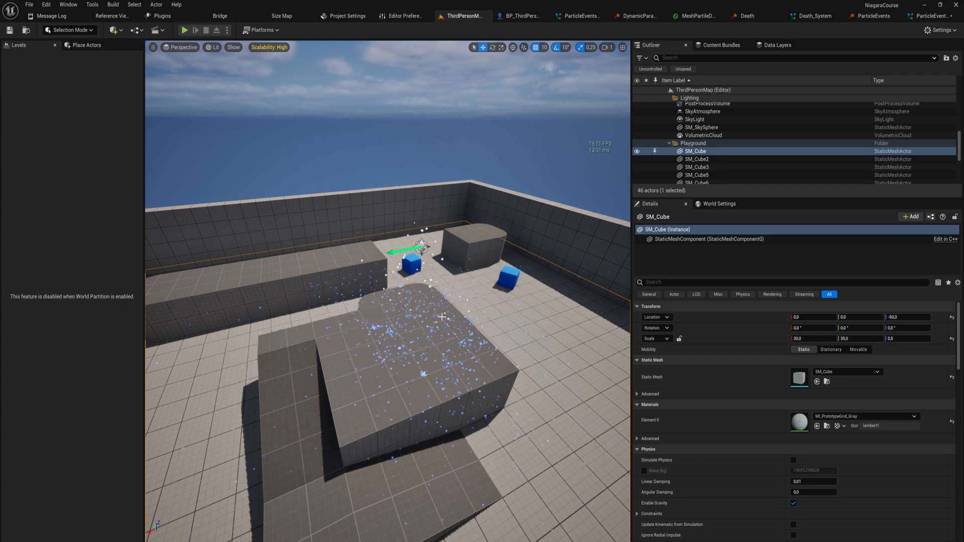
key("ctrl+space")
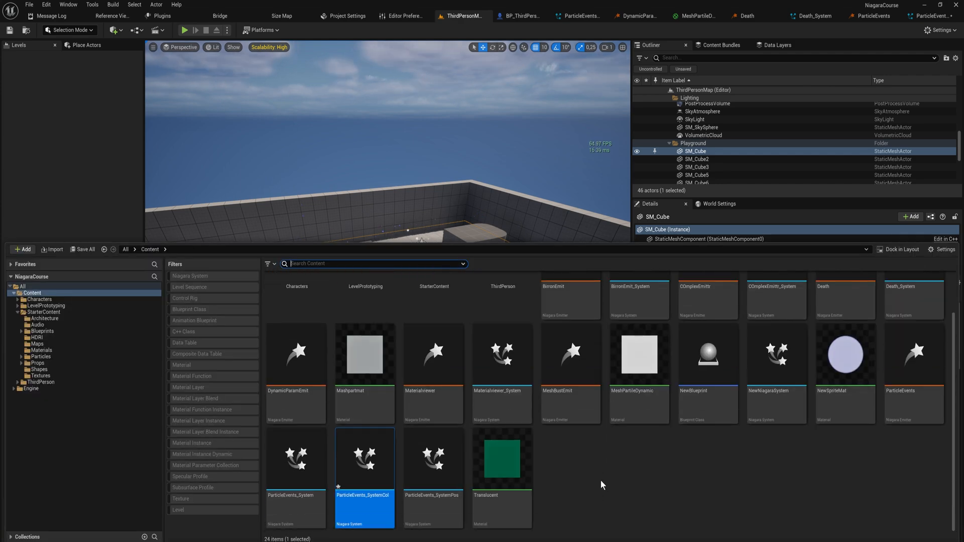
double_click(434, 458)
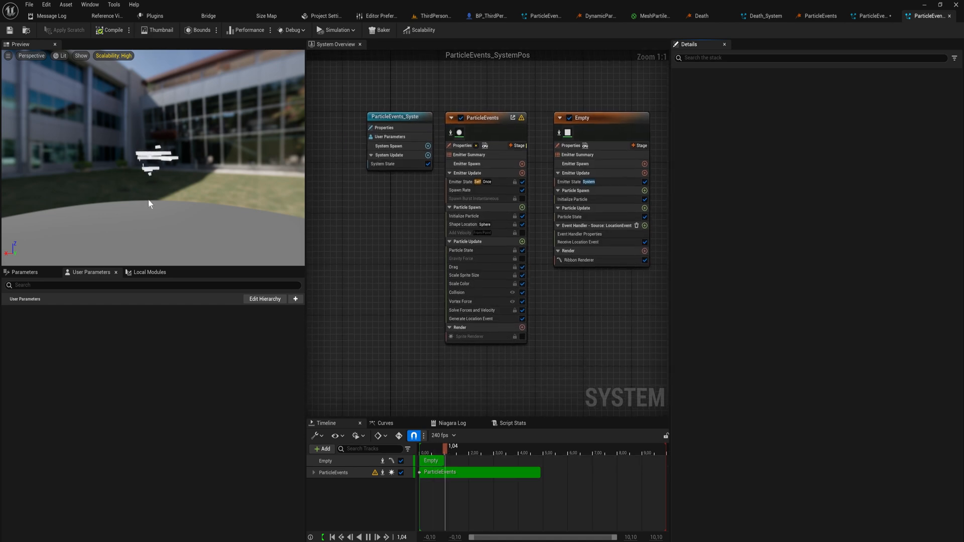
left_click_drag(186, 142, 175, 134)
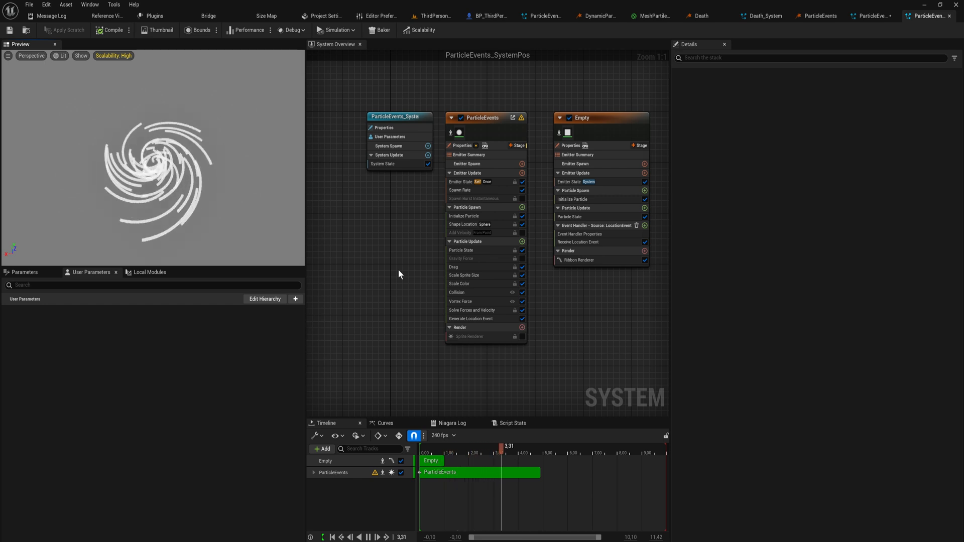
Set the Event Send Rate of the Generate Location Event module in the ParticleEvents emitter to 5
left_click(492, 317)
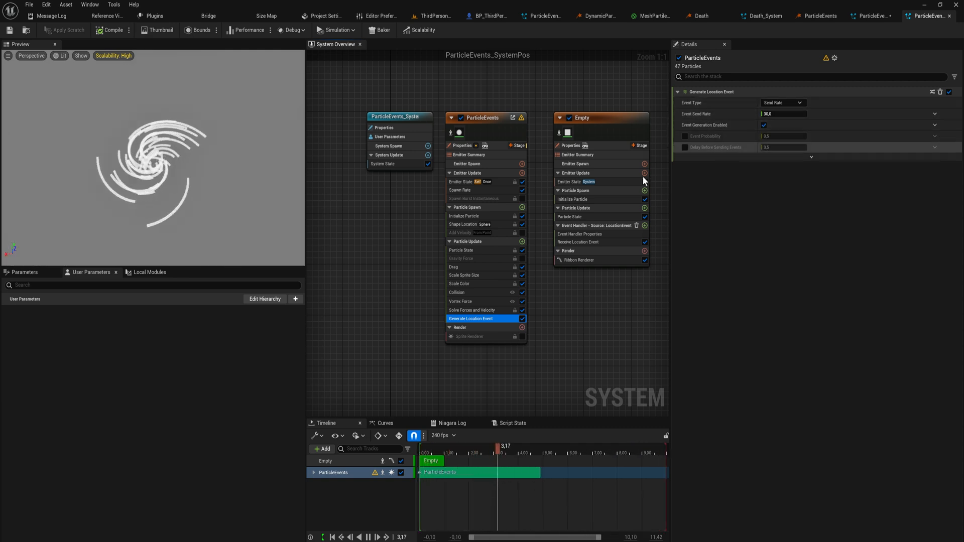
left_click(782, 114)
type("5")
key("Return")
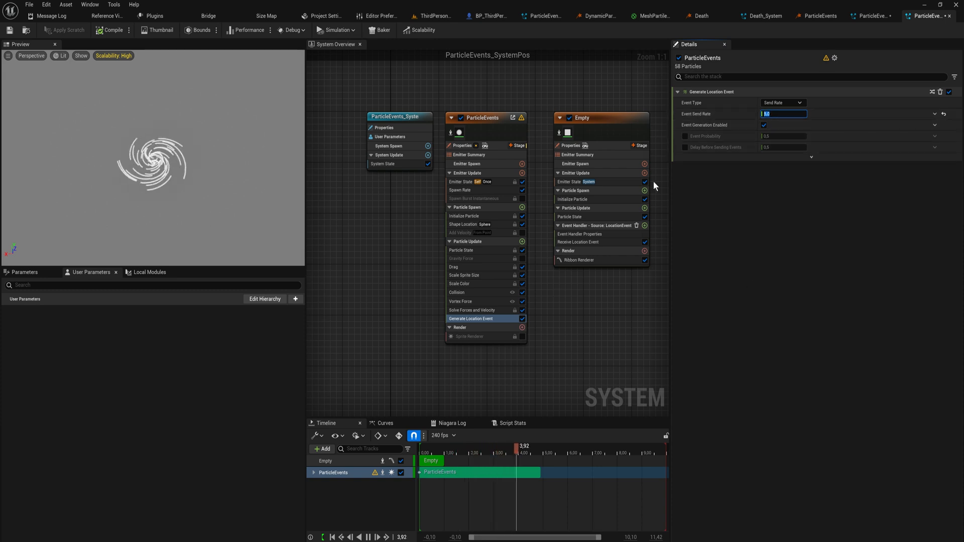
Restore the Event Send Rate of the ParticleEvents emitter's Generate Location Event module to 30
left_click_drag(604, 88, 687, 293)
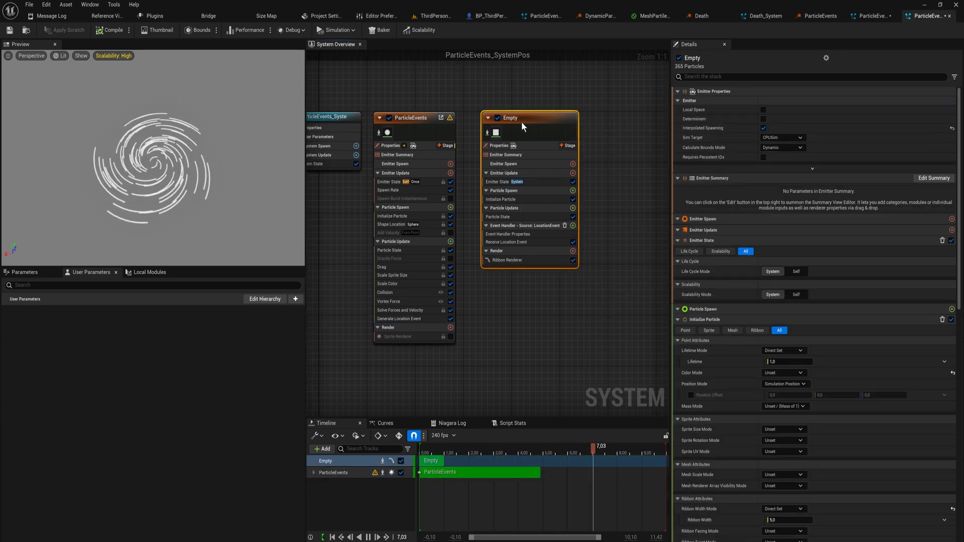
left_click(411, 318)
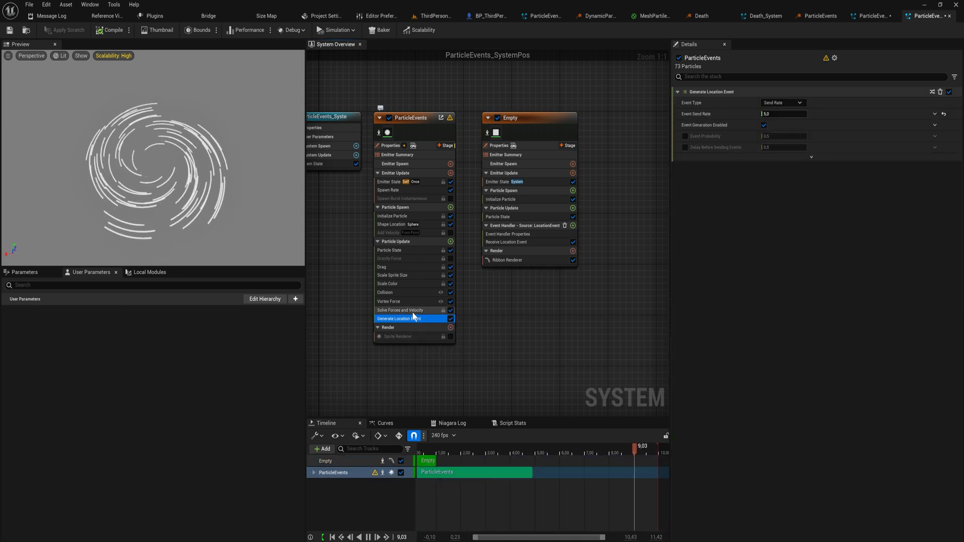
left_click(783, 114)
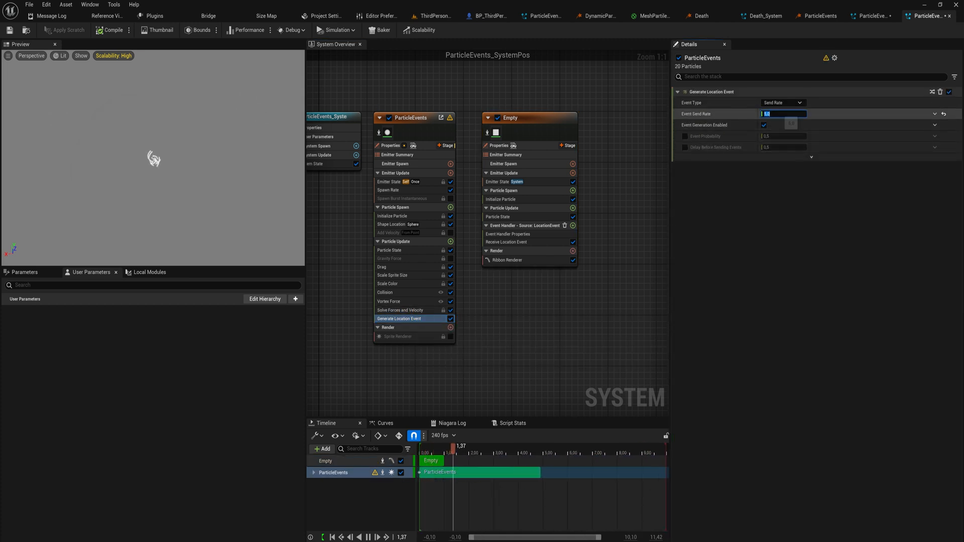
type("30")
key("Return")
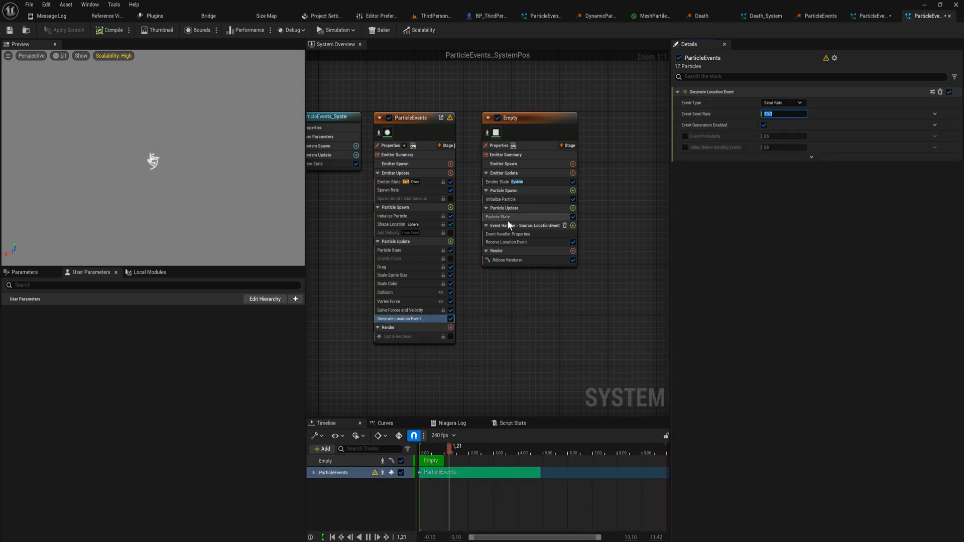
Review the Receive Location Event module of the Empty emitter, then replace its active Ribbon Renderer with a new Sprite Renderer
left_click(535, 245)
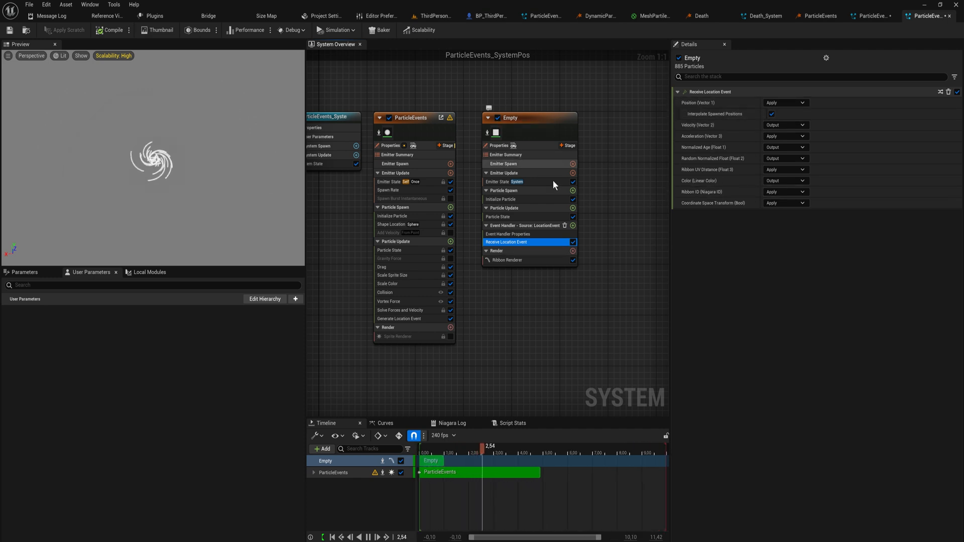
left_click(573, 260)
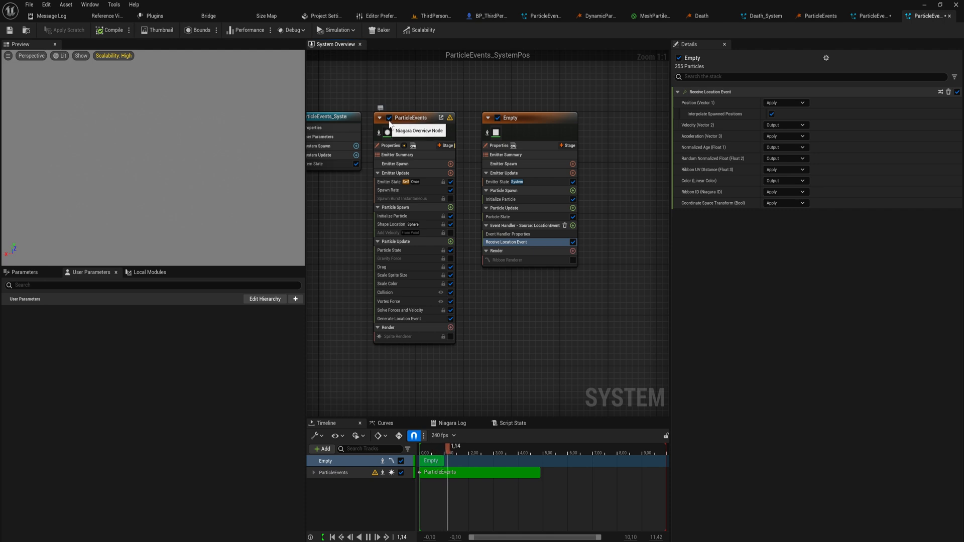
left_click(573, 250)
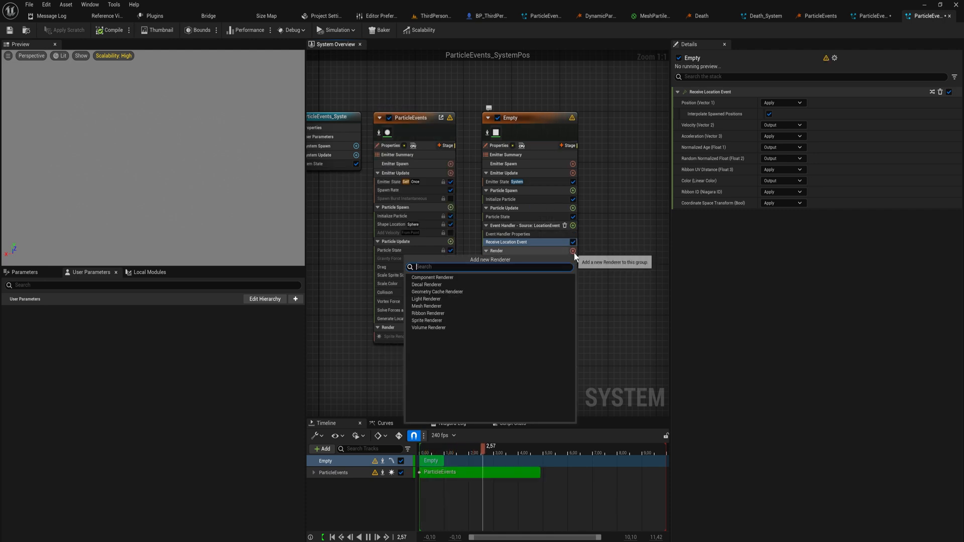
type("sprit")
key("Return")
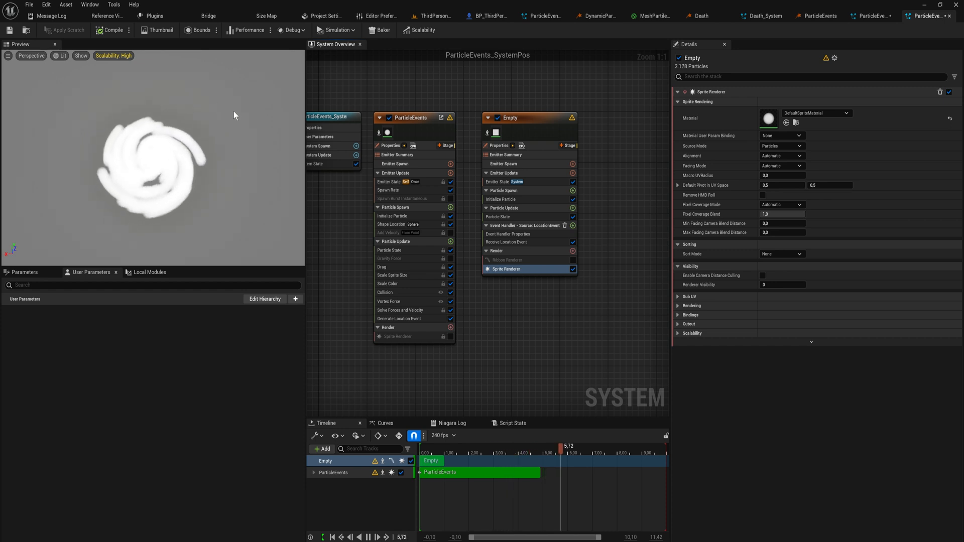
Preview the ParticleEvents emitter's own Sprite Renderer in place of the Empty emitter's, and switch both renderers back
left_click(573, 269)
left_click(451, 336)
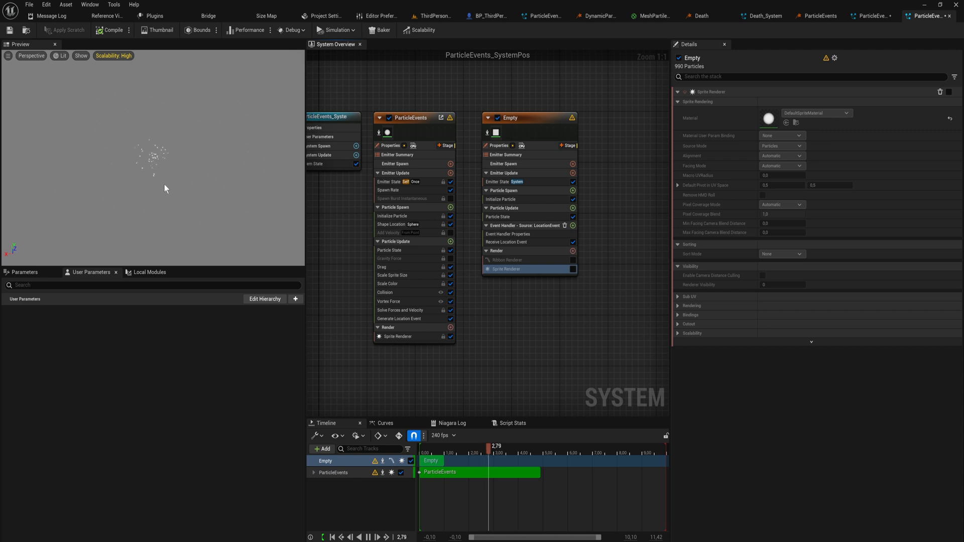
left_click_drag(164, 185, 164, 161)
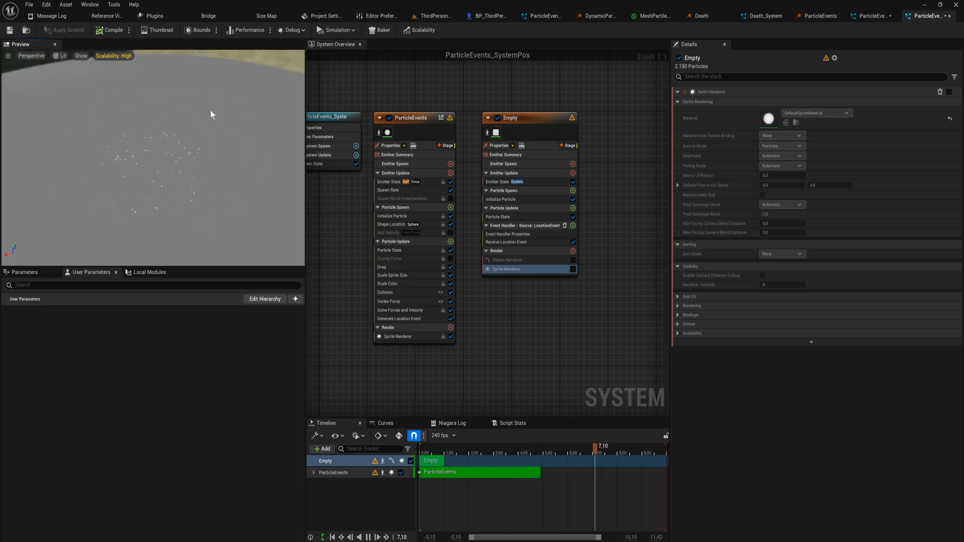
left_click(451, 337)
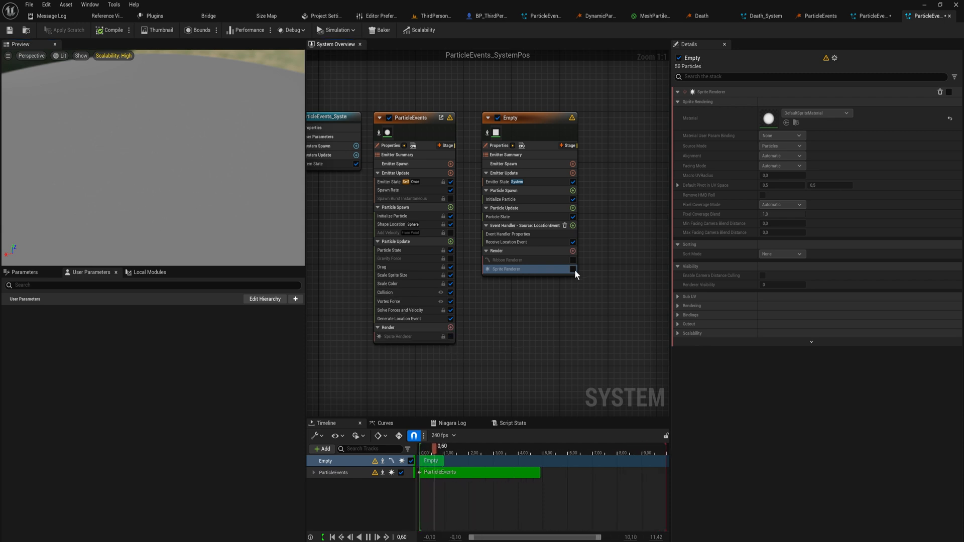
left_click(573, 269)
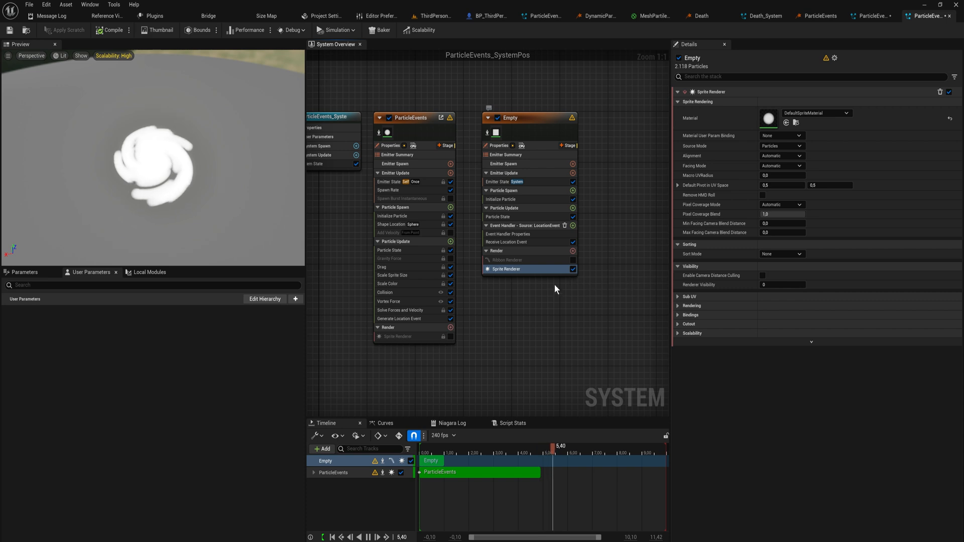
Enable the Ribbon Renderer of the Empty emitter and disable its Sprite Renderer
left_click_drag(453, 101, 393, 405)
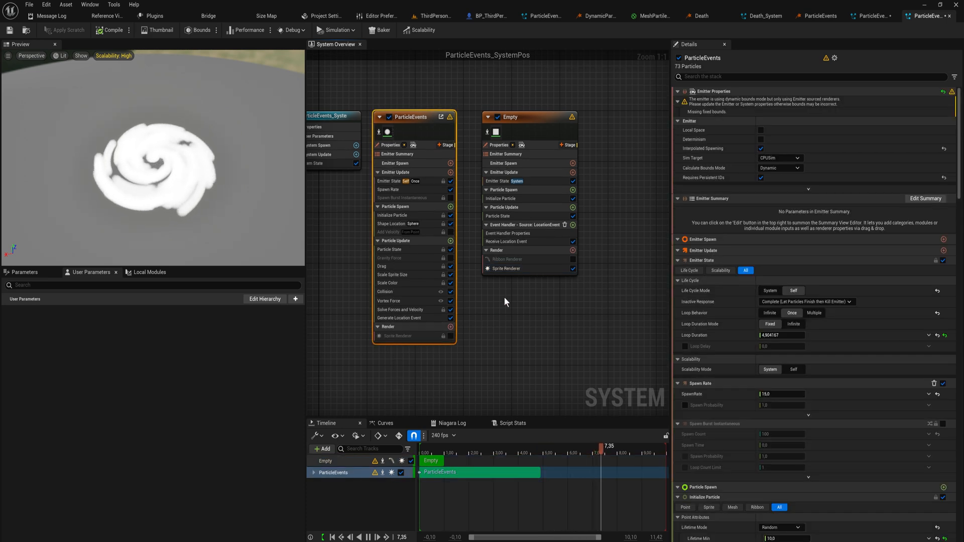
left_click_drag(564, 304, 532, 198)
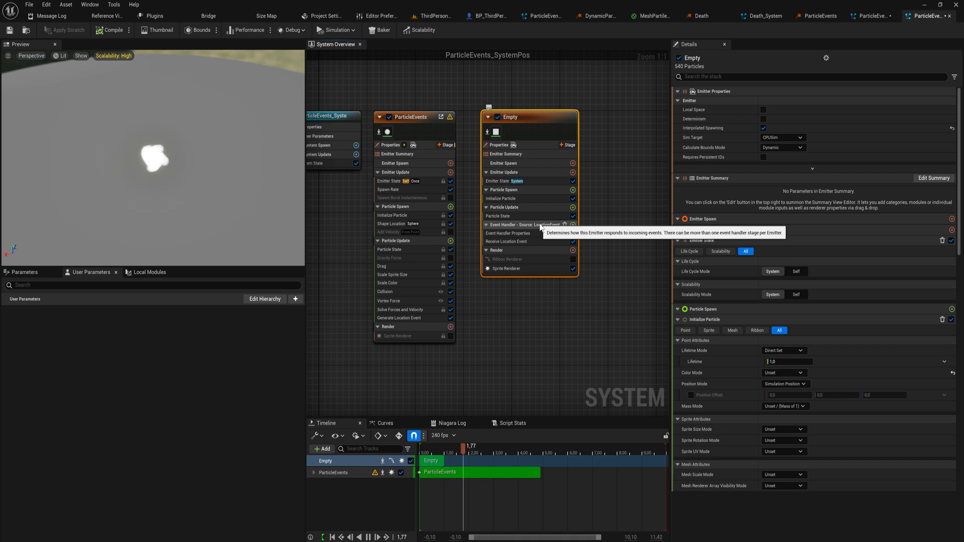
left_click(572, 259)
left_click(573, 269)
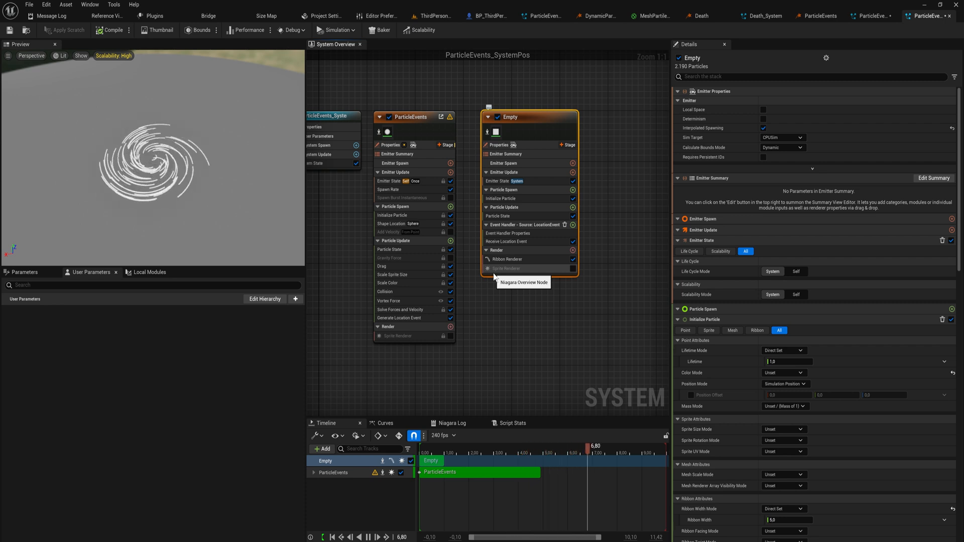
Copy the Empty emitter's Ribbon Renderer into the Render group of ParticleEvents and disable the original in Empty
left_click(419, 128)
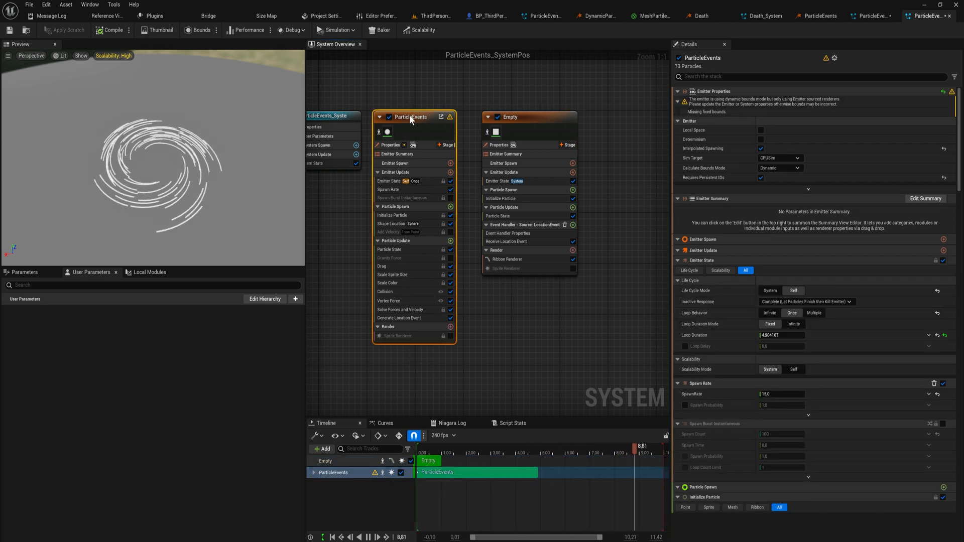
left_click(507, 259)
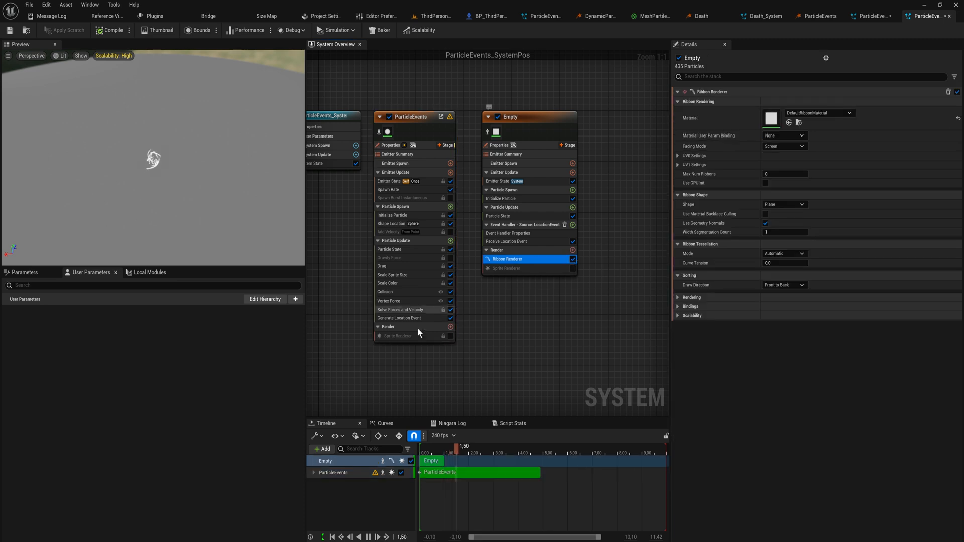
left_click(404, 340)
key("ctrl+v")
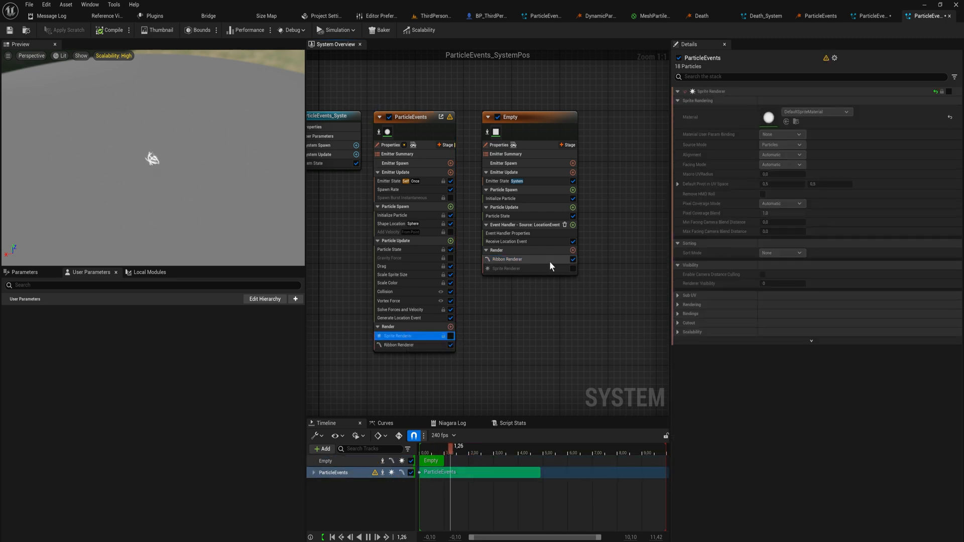
left_click(573, 260)
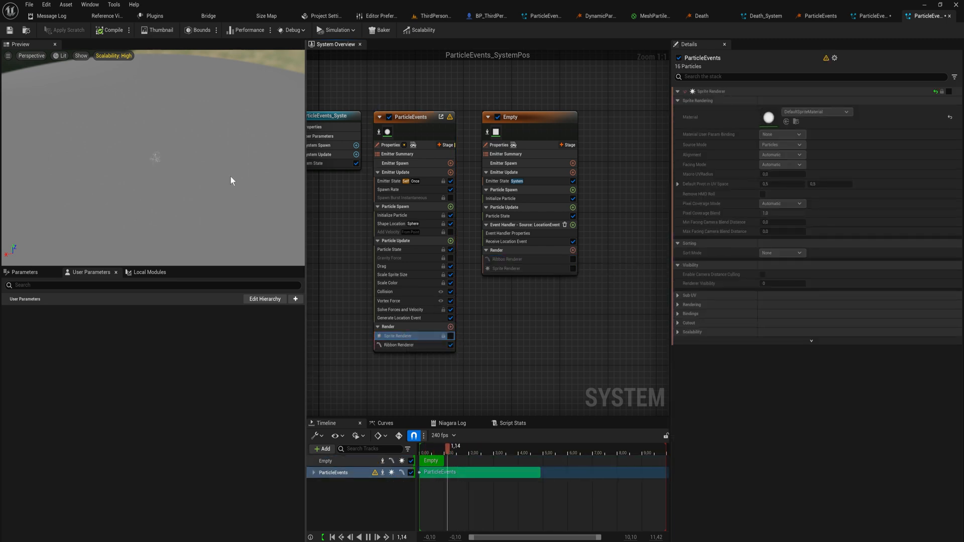
left_click_drag(204, 199, 232, 181)
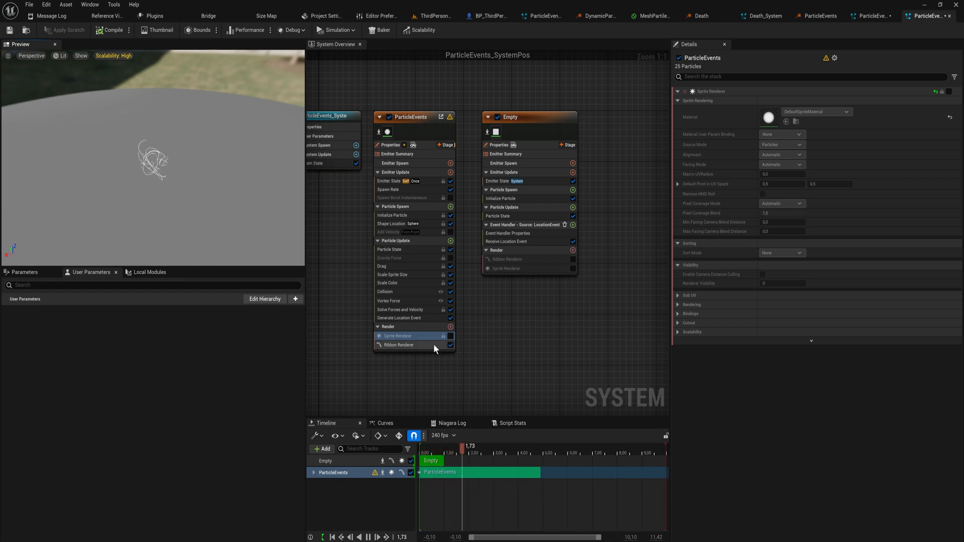
Re-enable the Ribbon Renderer of the Empty emitter and disable the pasted Ribbon Renderer in ParticleEvents
left_click(408, 157)
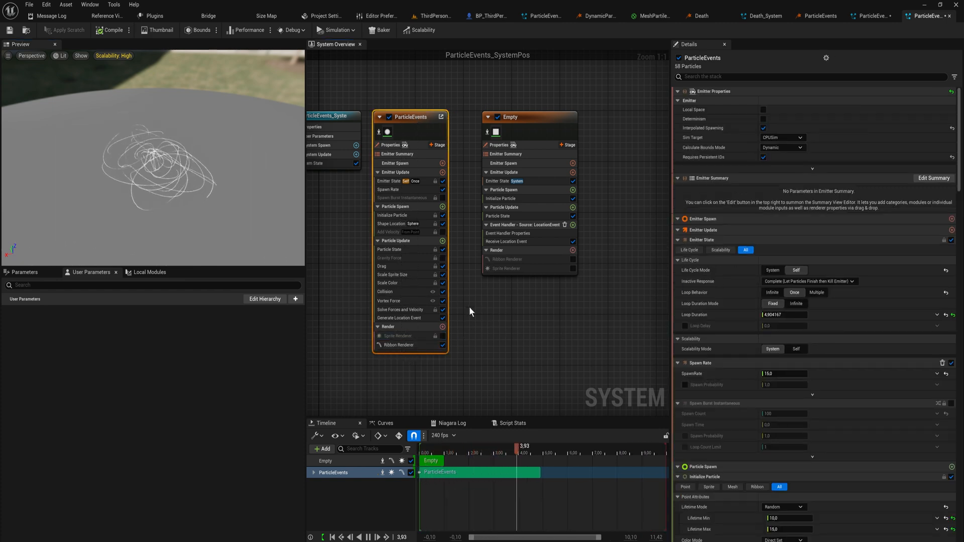
left_click(573, 259)
left_click(443, 345)
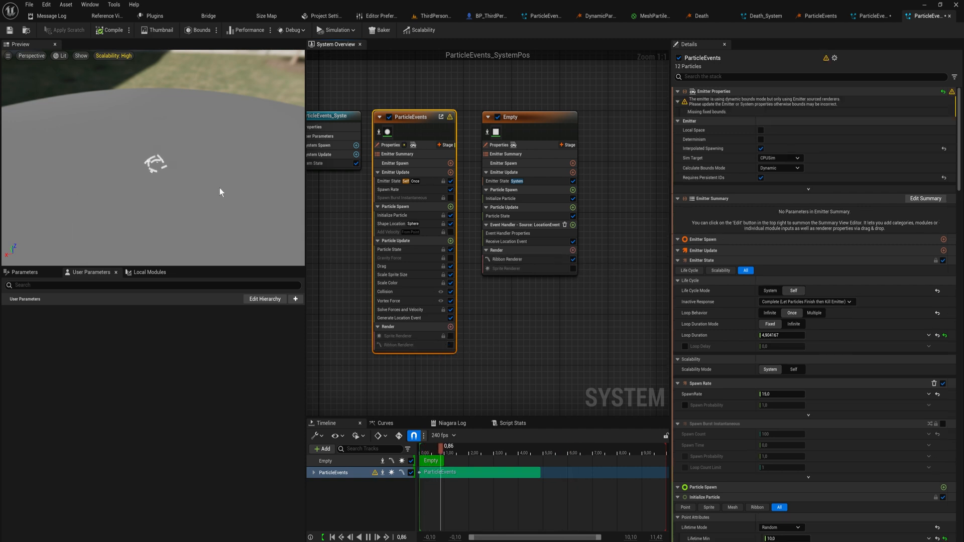
left_click_drag(208, 161, 208, 236)
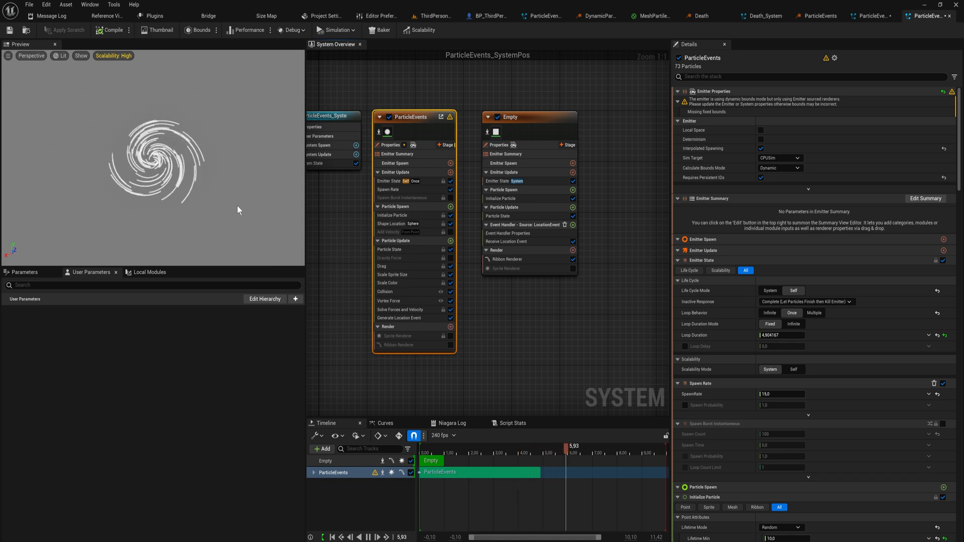
Switch the Empty emitter's rendering from the Ribbon Renderer to the Sprite Renderer
left_click(573, 259)
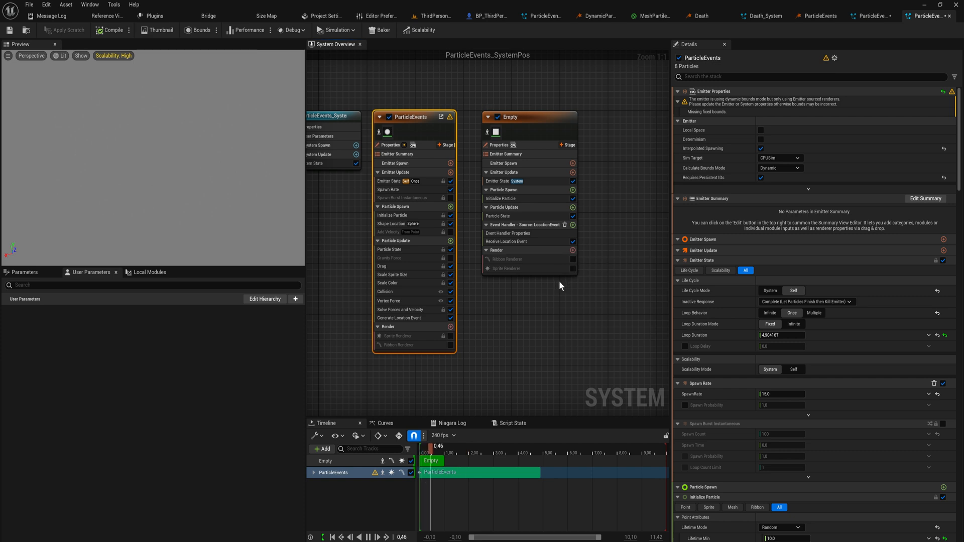
left_click(573, 268)
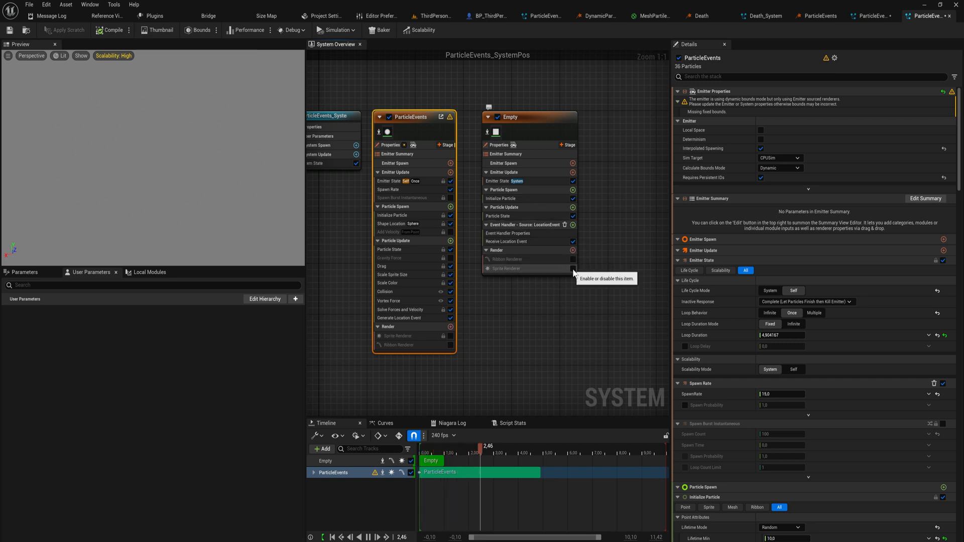
In the Empty emitter's Initialize Particle module, set Sprite Size Mode to Uniform with a Uniform Sprite Size of 5
left_click(533, 198)
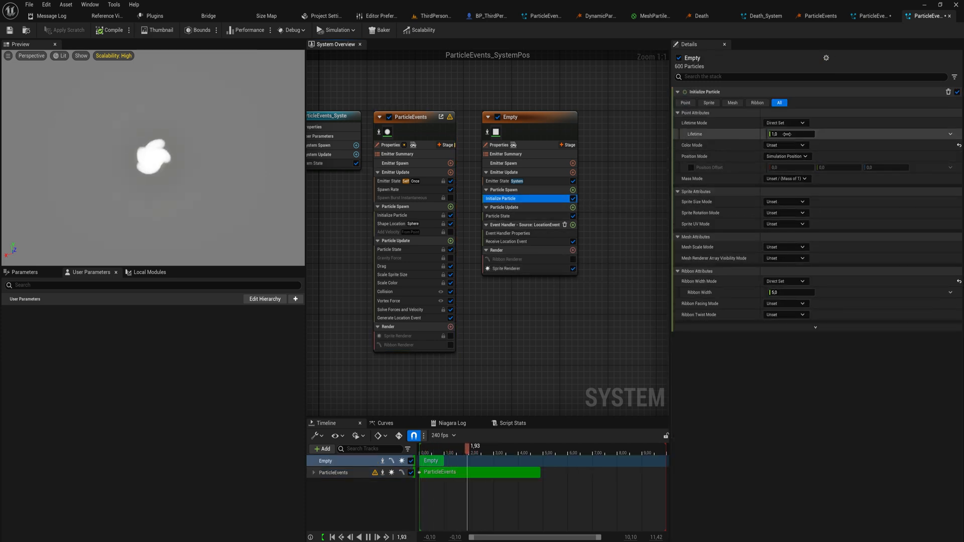
left_click(793, 204)
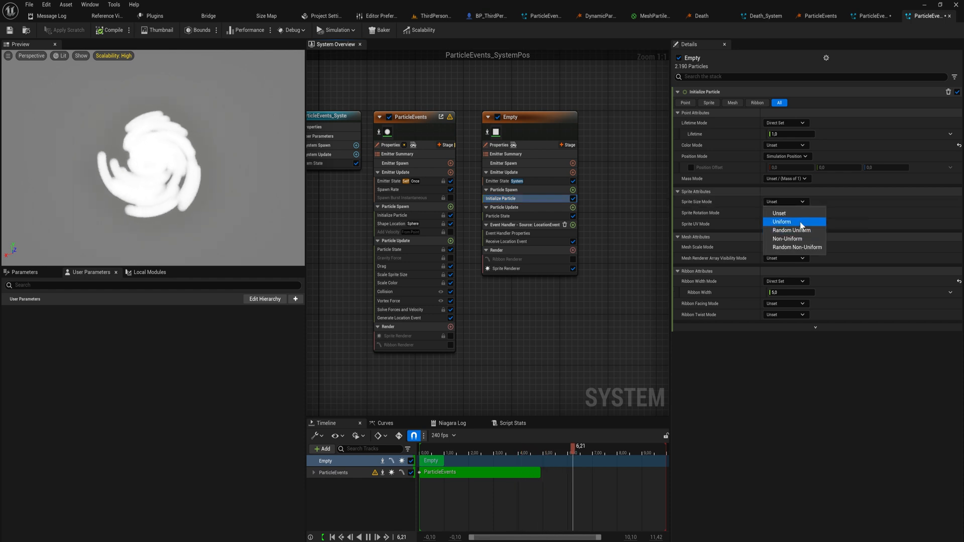
left_click(800, 222)
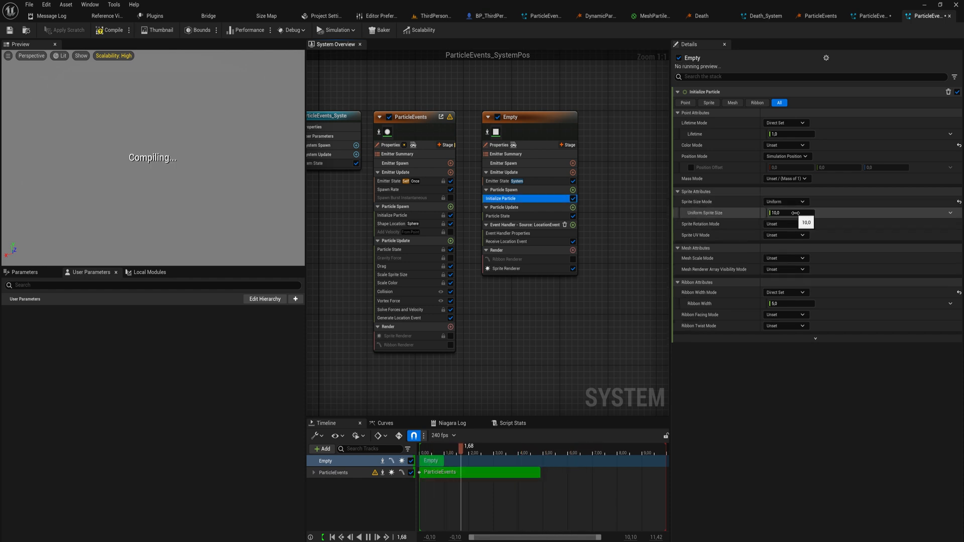
left_click(796, 213)
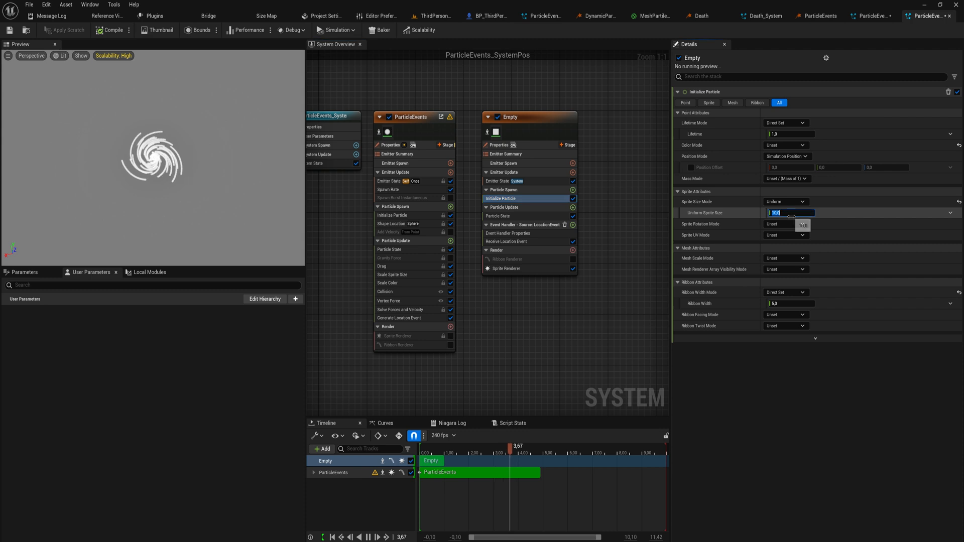
type("5")
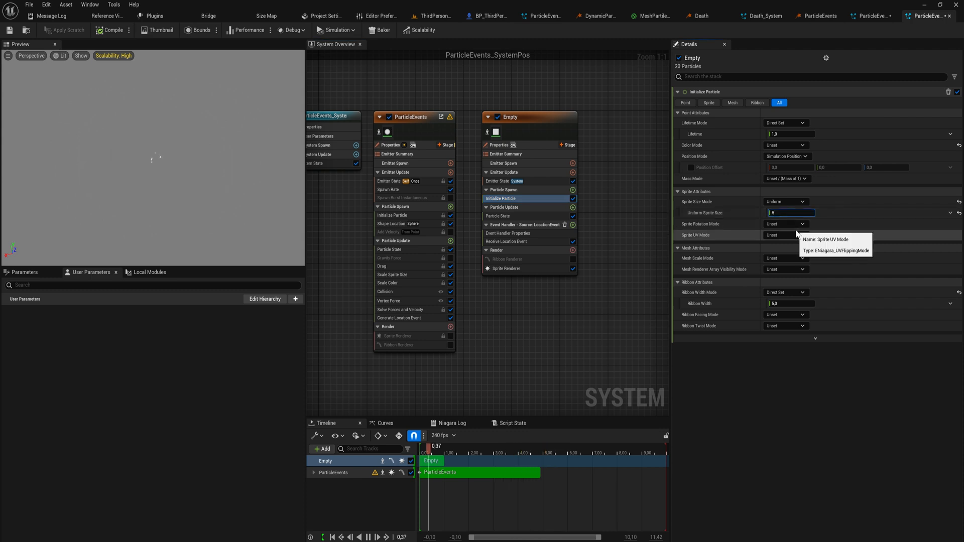
Add an Add Velocity module to the Empty emitter's Particle Spawn and fix its dependency by adding Solve Forces and Velocity
left_click(573, 190)
type("vel")
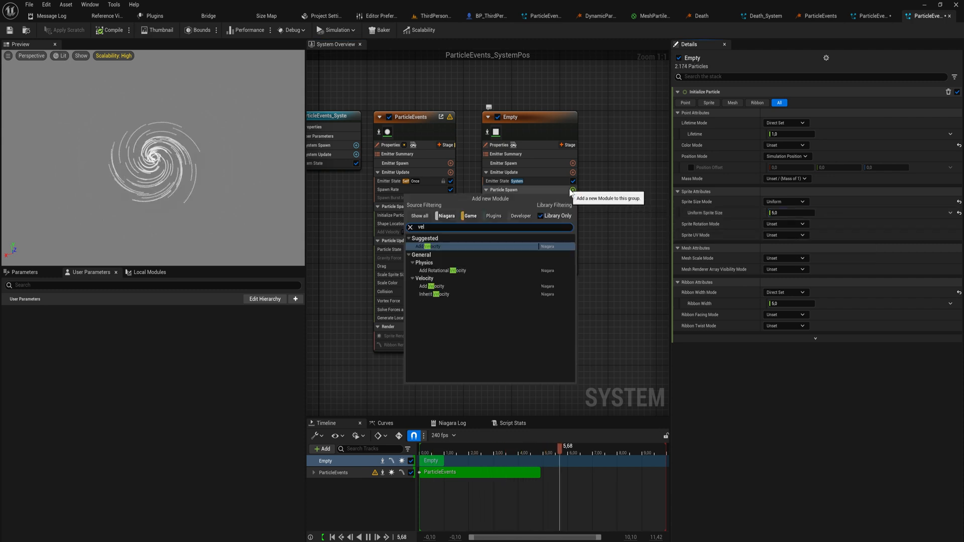
key("Return")
left_click(943, 121)
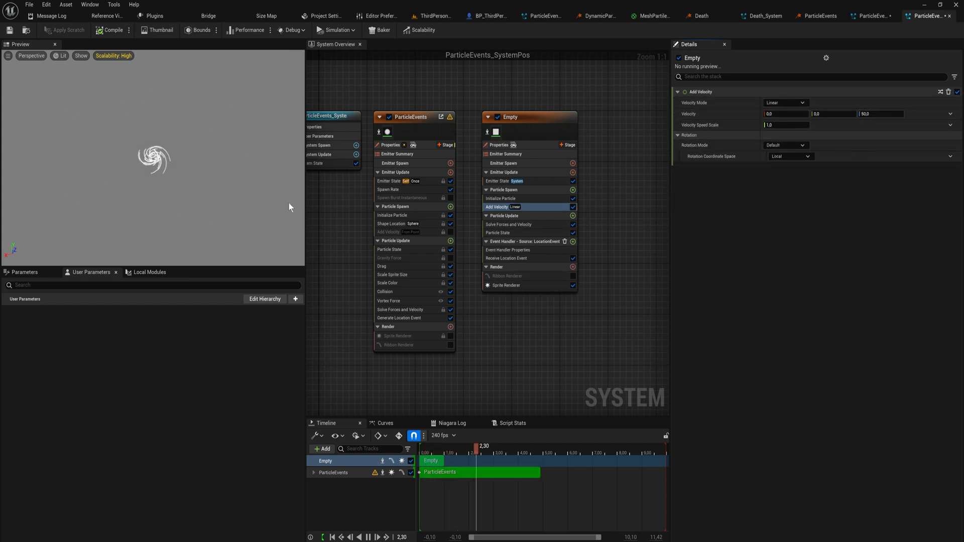
left_click_drag(252, 204, 253, 91)
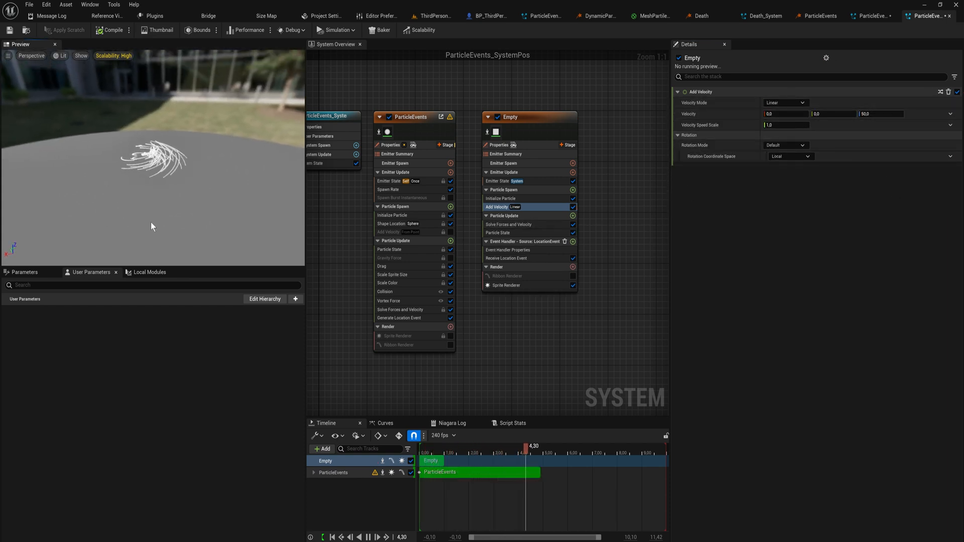
left_click_drag(173, 178, 281, 176)
left_click_drag(206, 192, 213, 192)
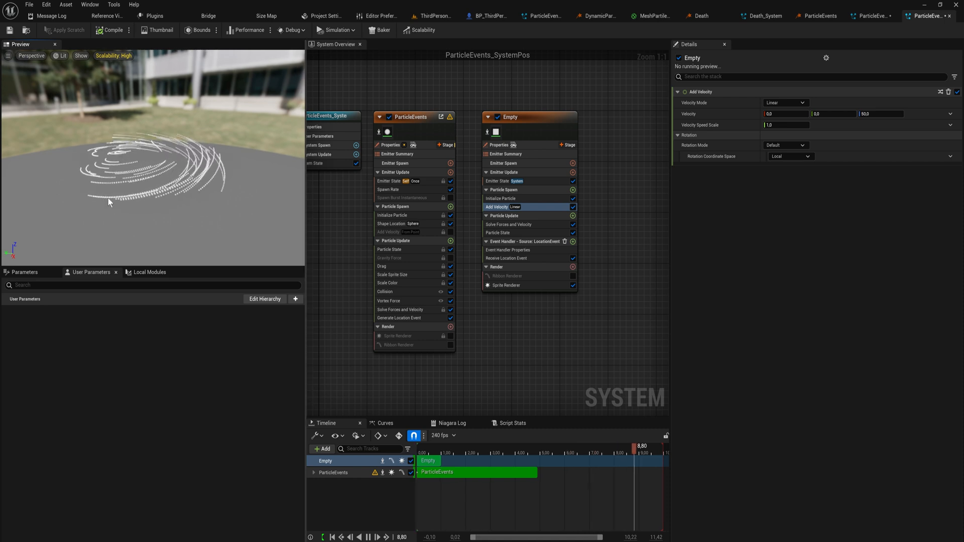
Drive the Velocity Speed Scale of Empty's Add Velocity module with a Random Range Float, minimum 1 and maximum 4
left_click_drag(411, 363, 414, 240)
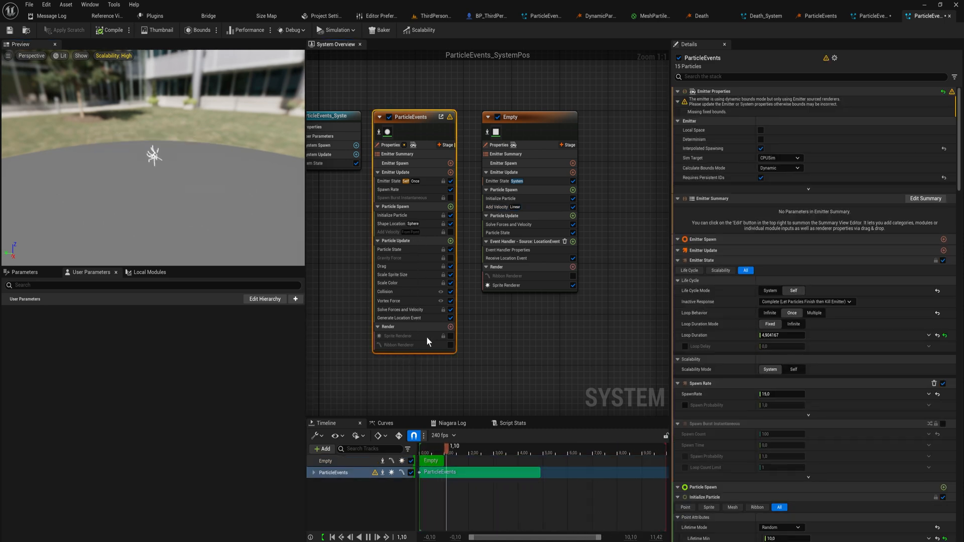
left_click(529, 119)
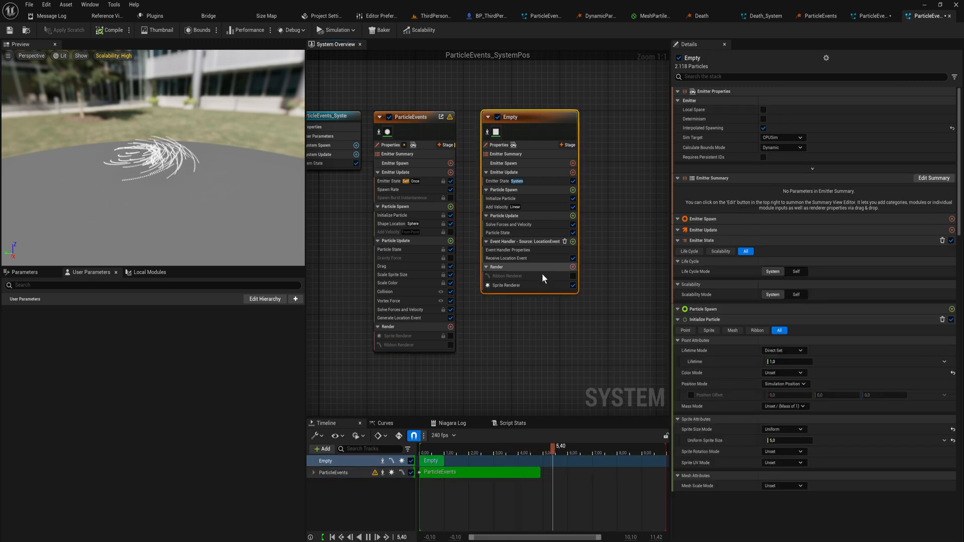
left_click(529, 207)
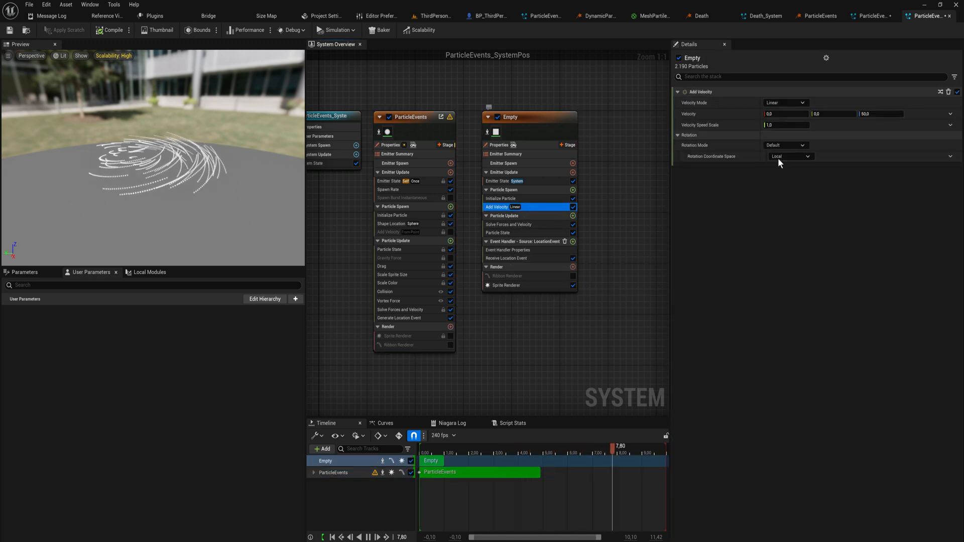
left_click(951, 127)
type("random")
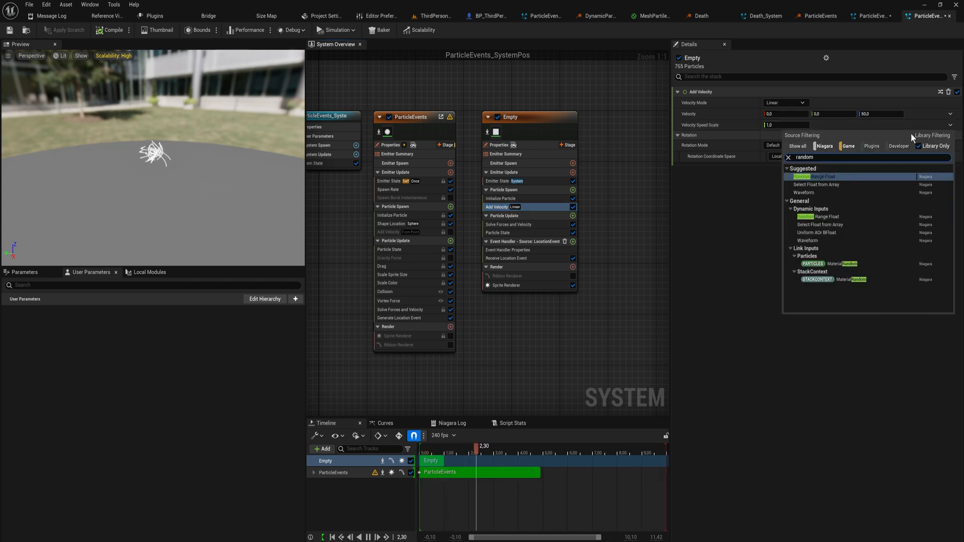
key("Return")
left_click(790, 136)
type("1")
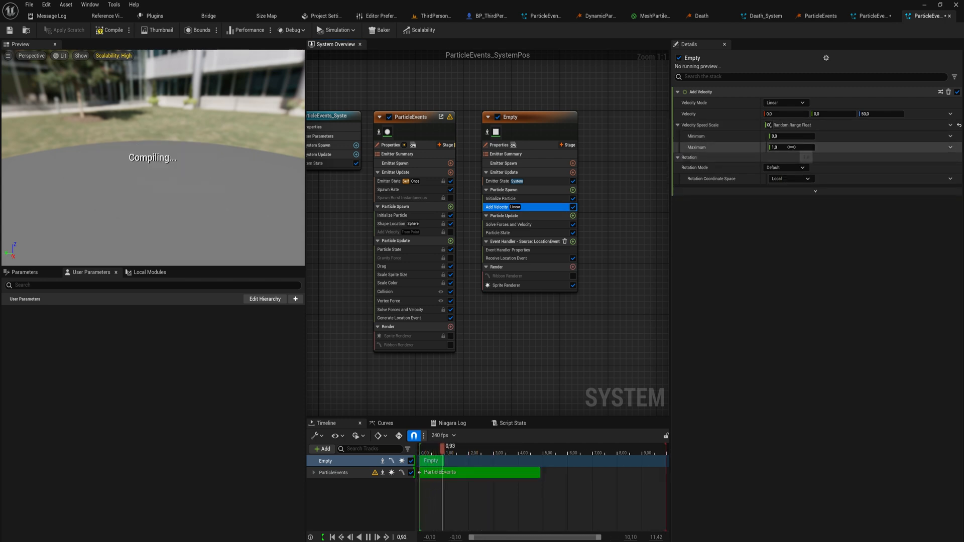
key("Tab")
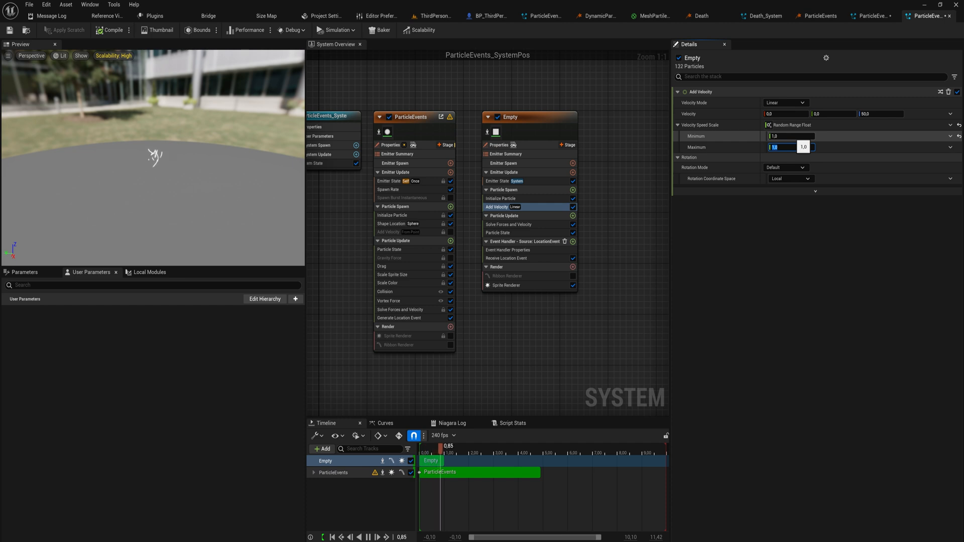
type("4")
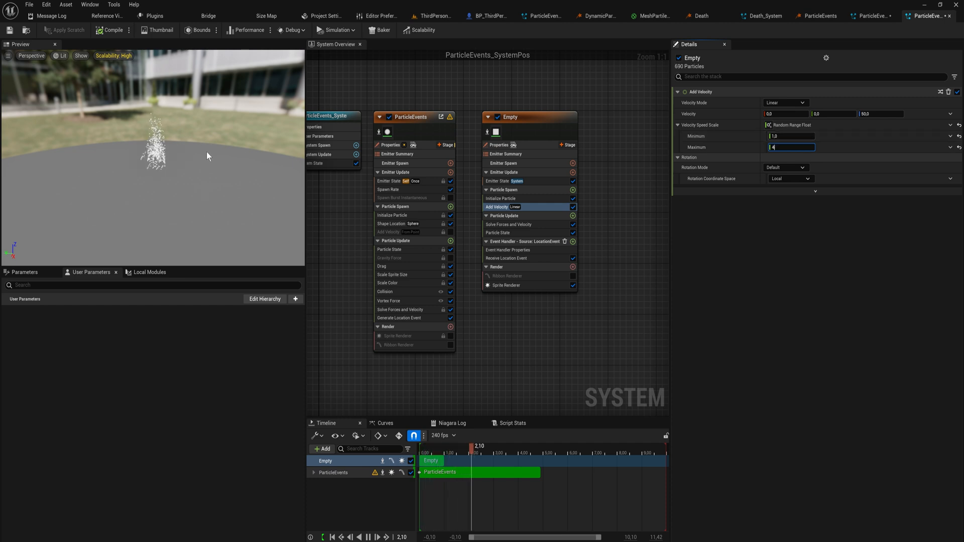
left_click_drag(228, 159, 53, 104)
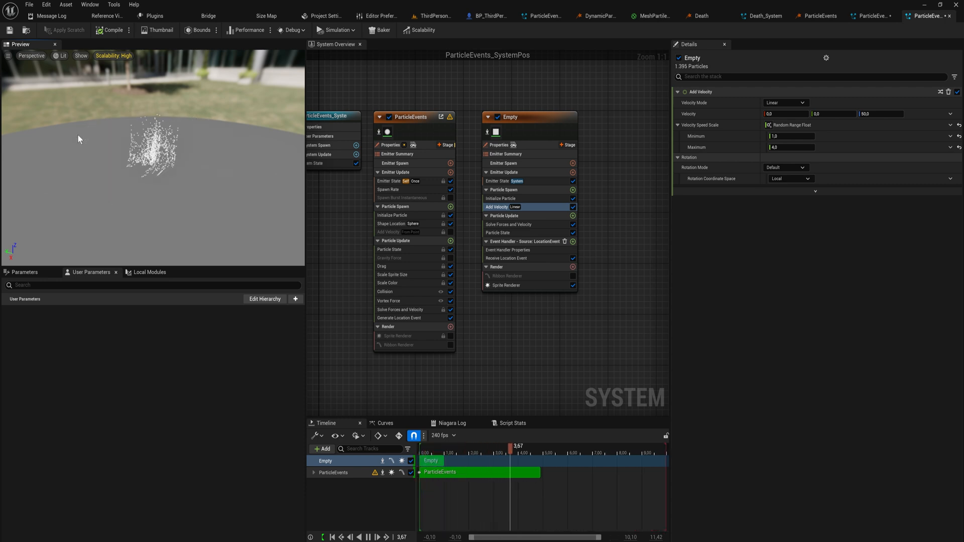
left_click_drag(107, 136, 108, 165)
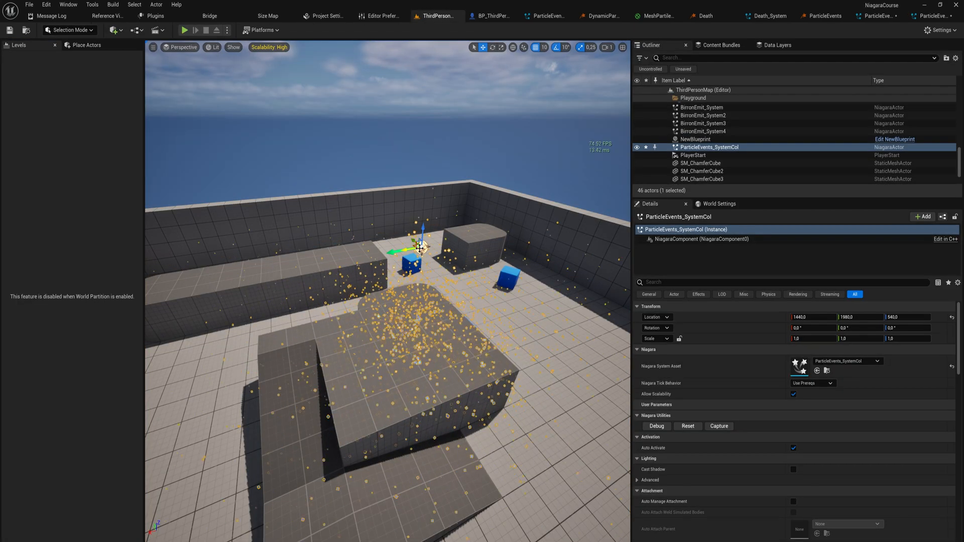
Delete the ParticleEvents_SystemCol actor from the ThirdPersonMap level
key("Delete")
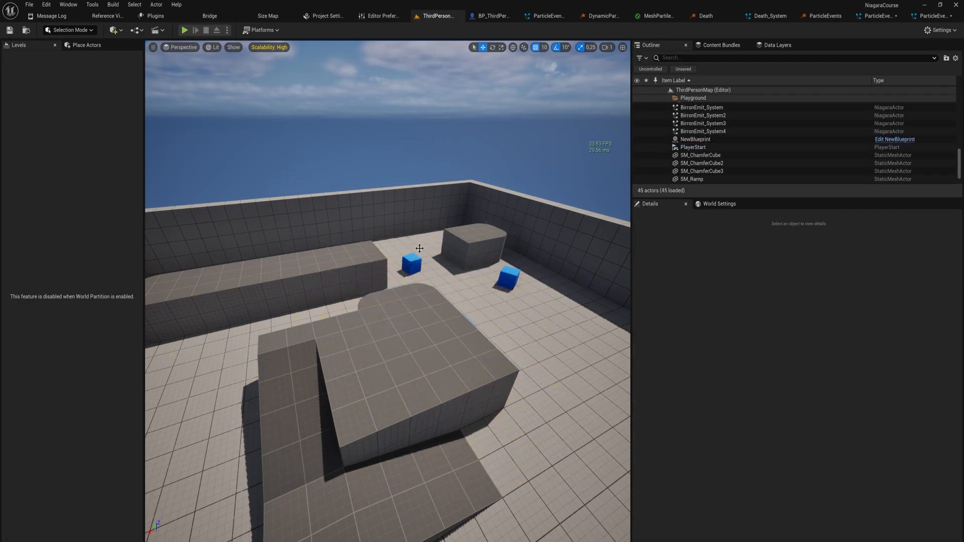
right_click_drag(420, 248, 457, 275)
key("s")
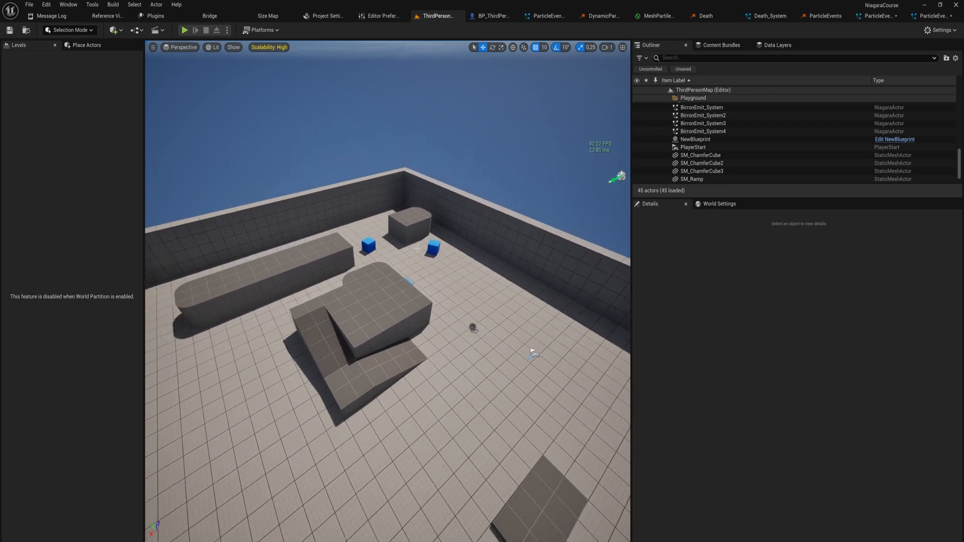